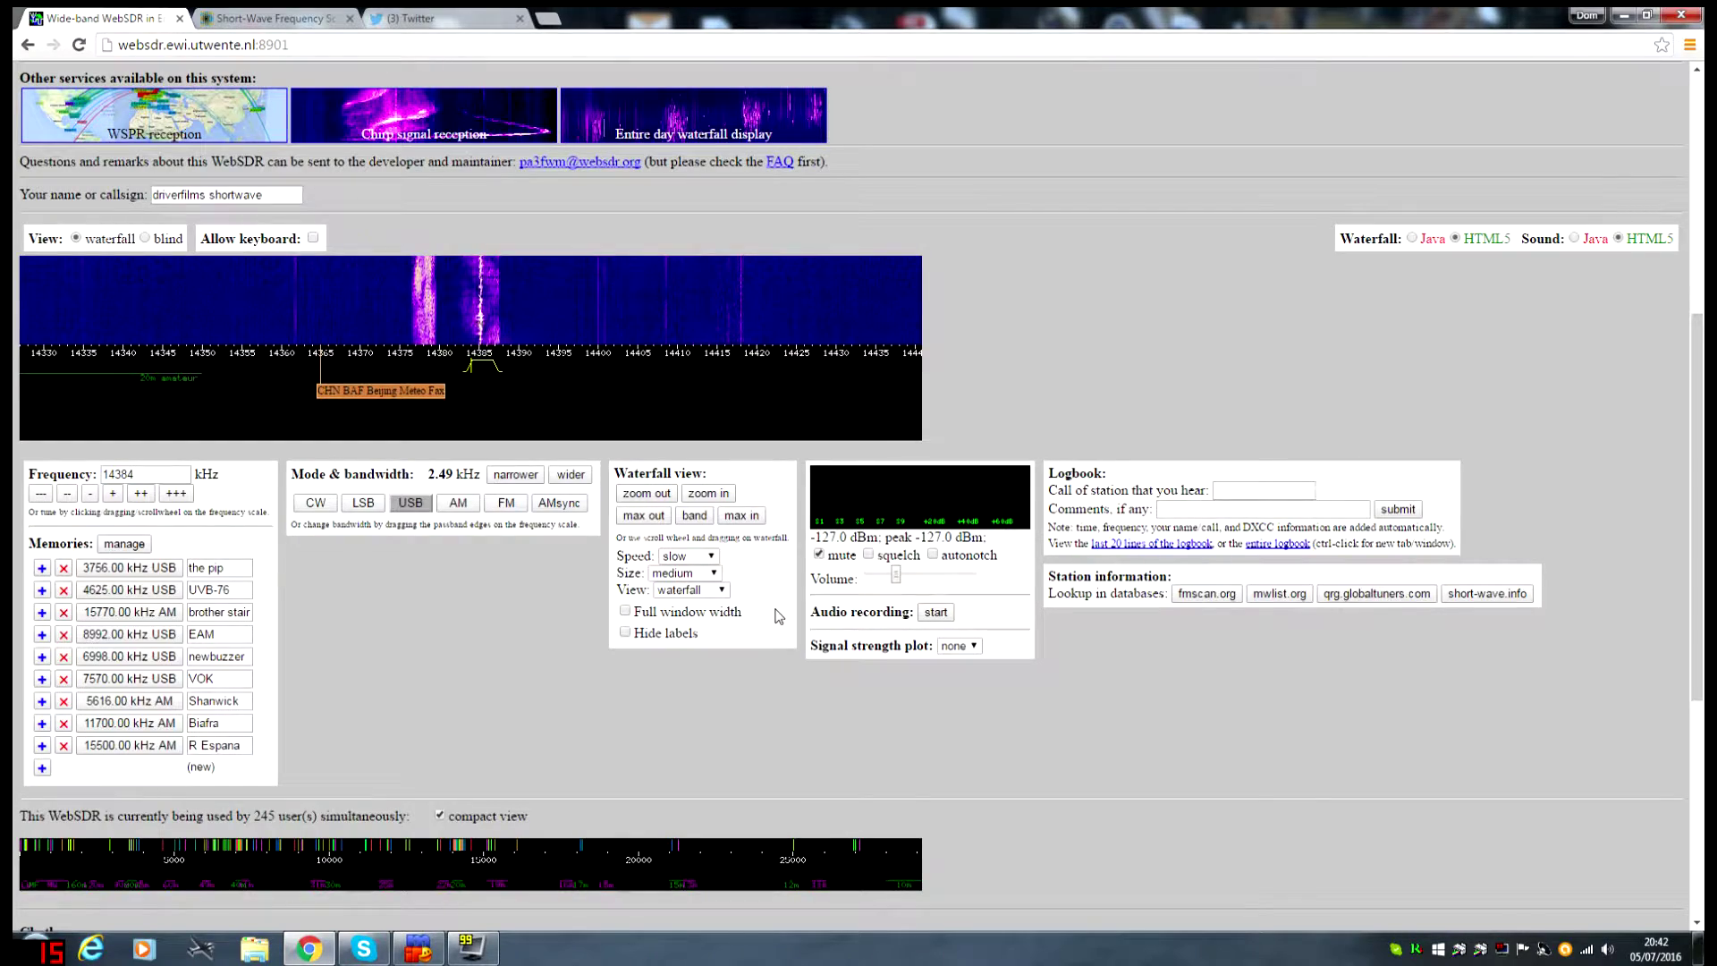
scroll(1110, 334, "up", 4)
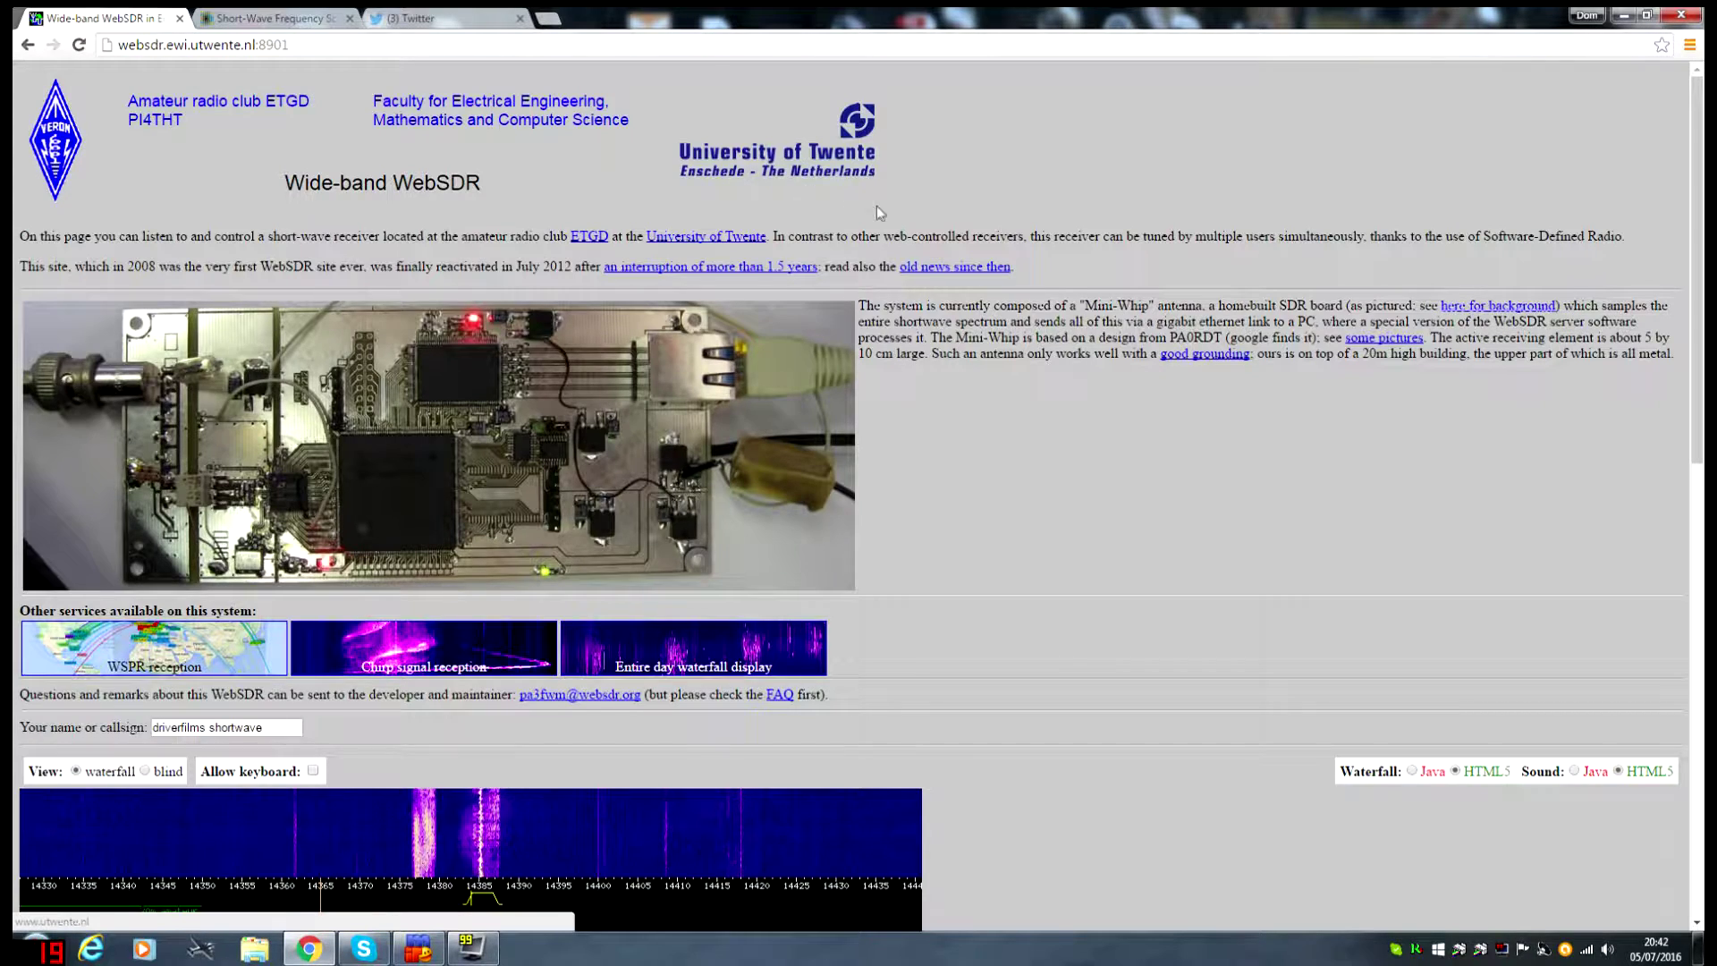
scroll(1072, 452, "down", 4)
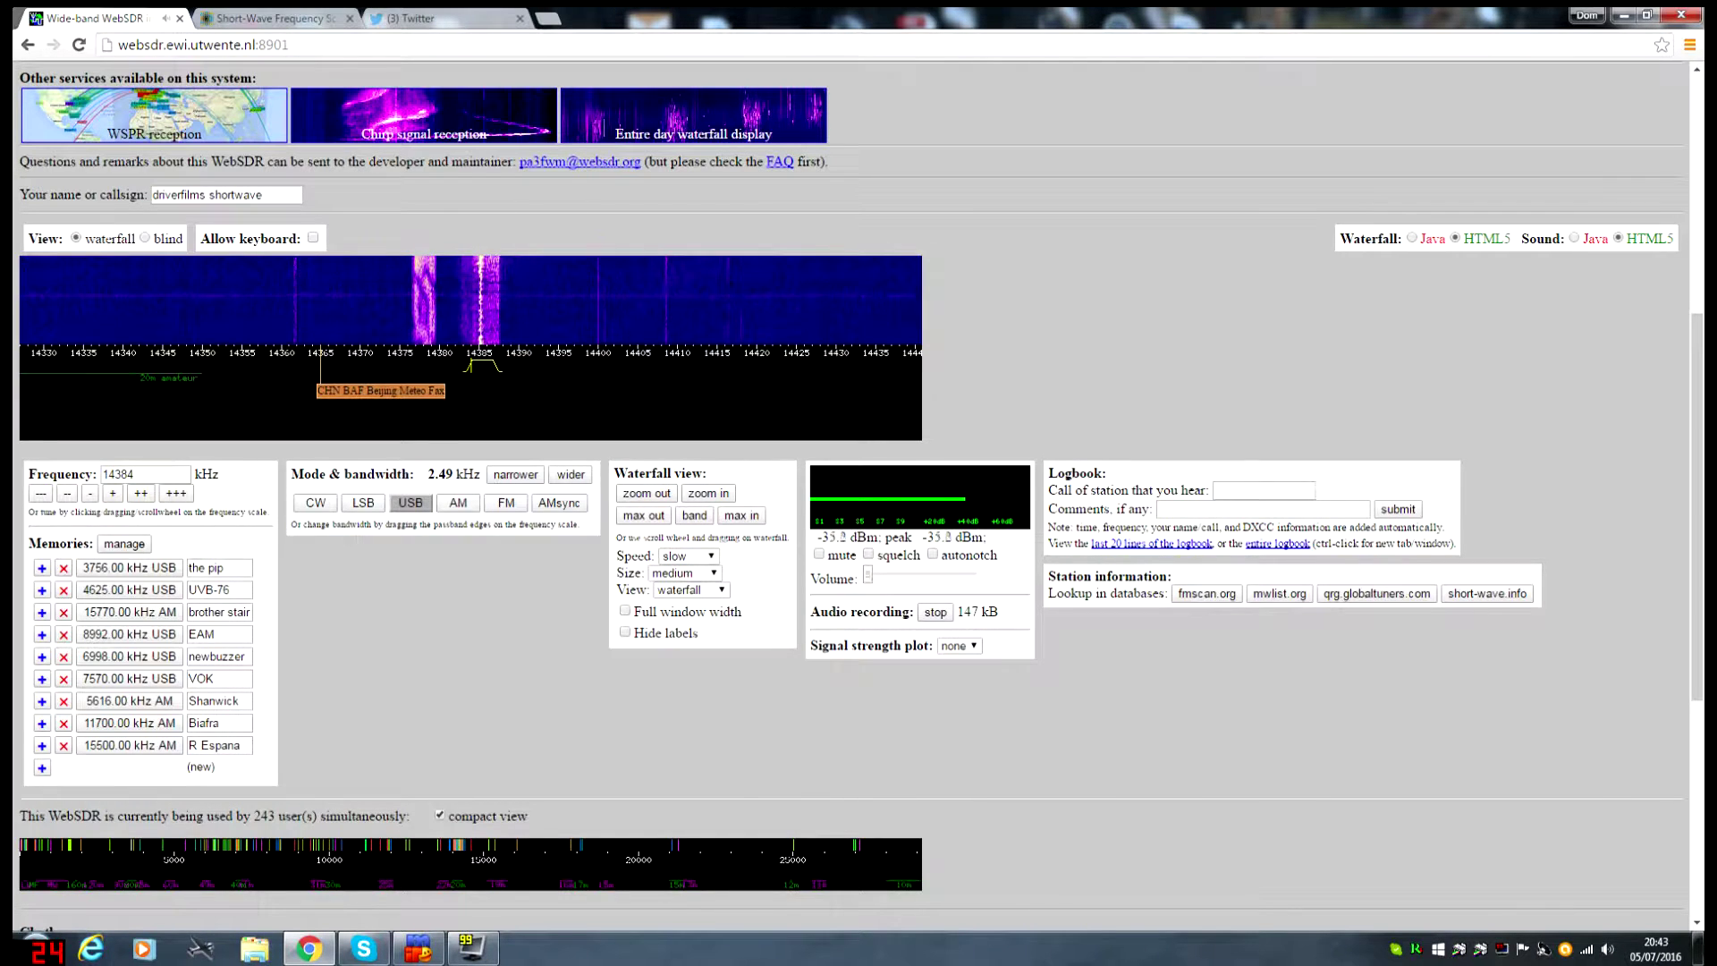
Step: Mute the audio, stop the recording, and pan the waterfall down to about 9900–10200 kHz
left_click(818, 554)
left_click(935, 613)
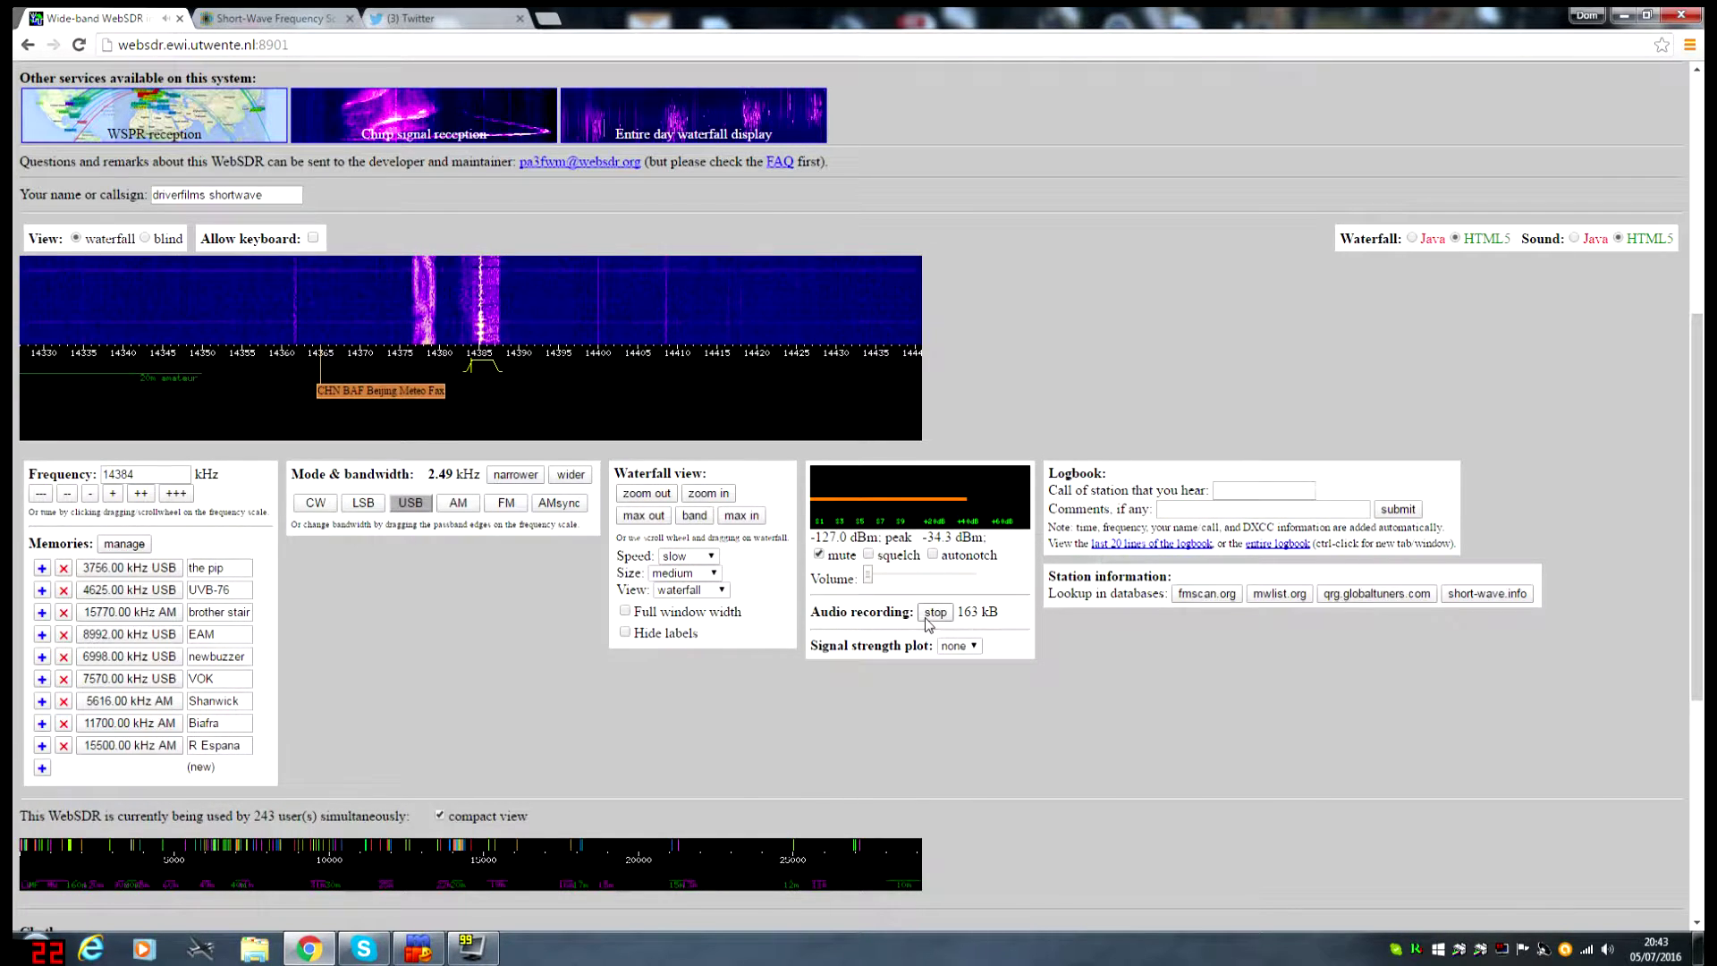
left_click_drag(104, 398, 667, 328)
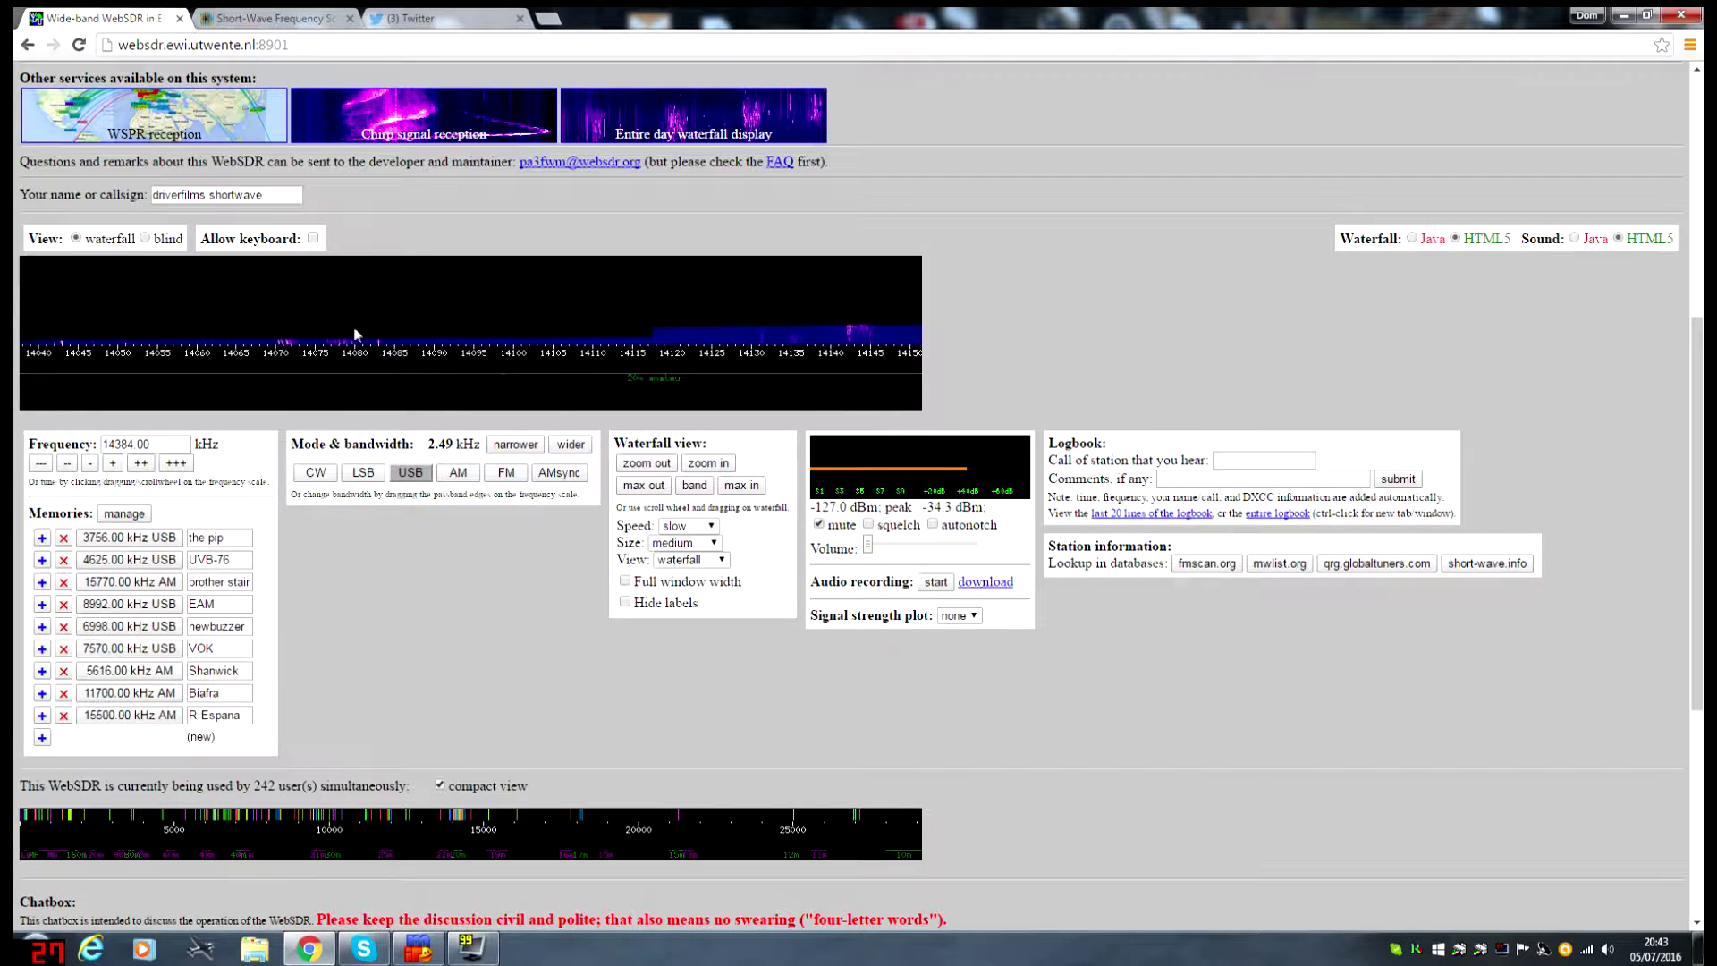
scroll(354, 333, "down", 2)
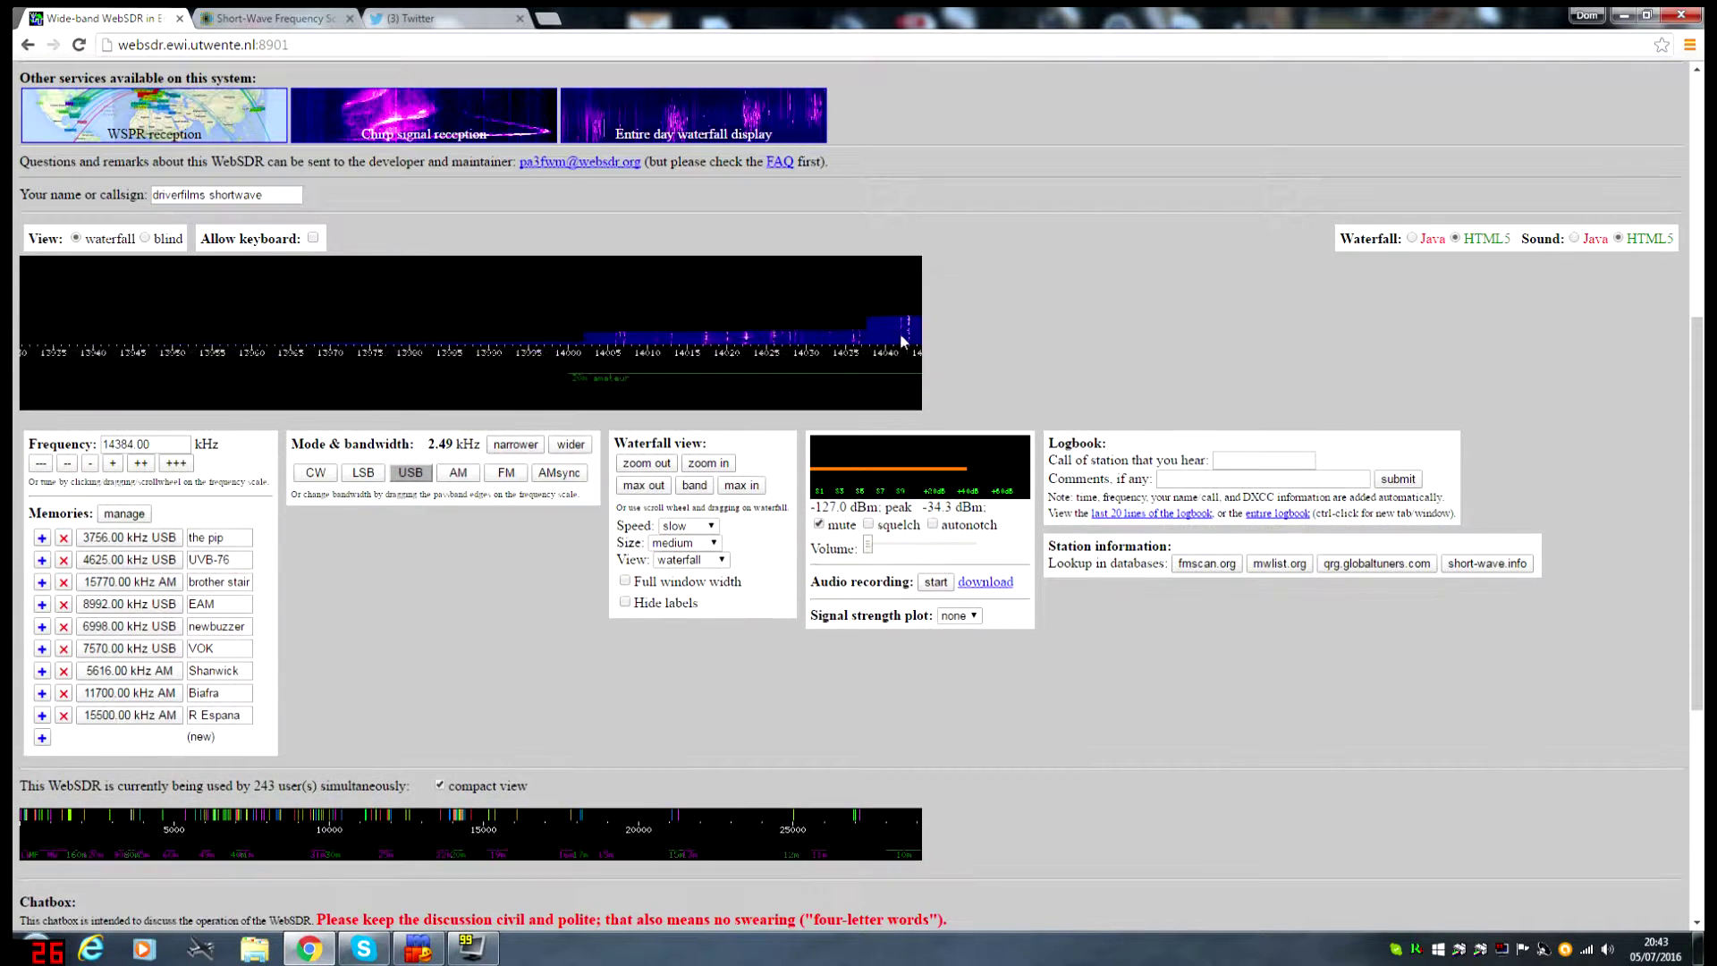
scroll(430, 331, "down", 2)
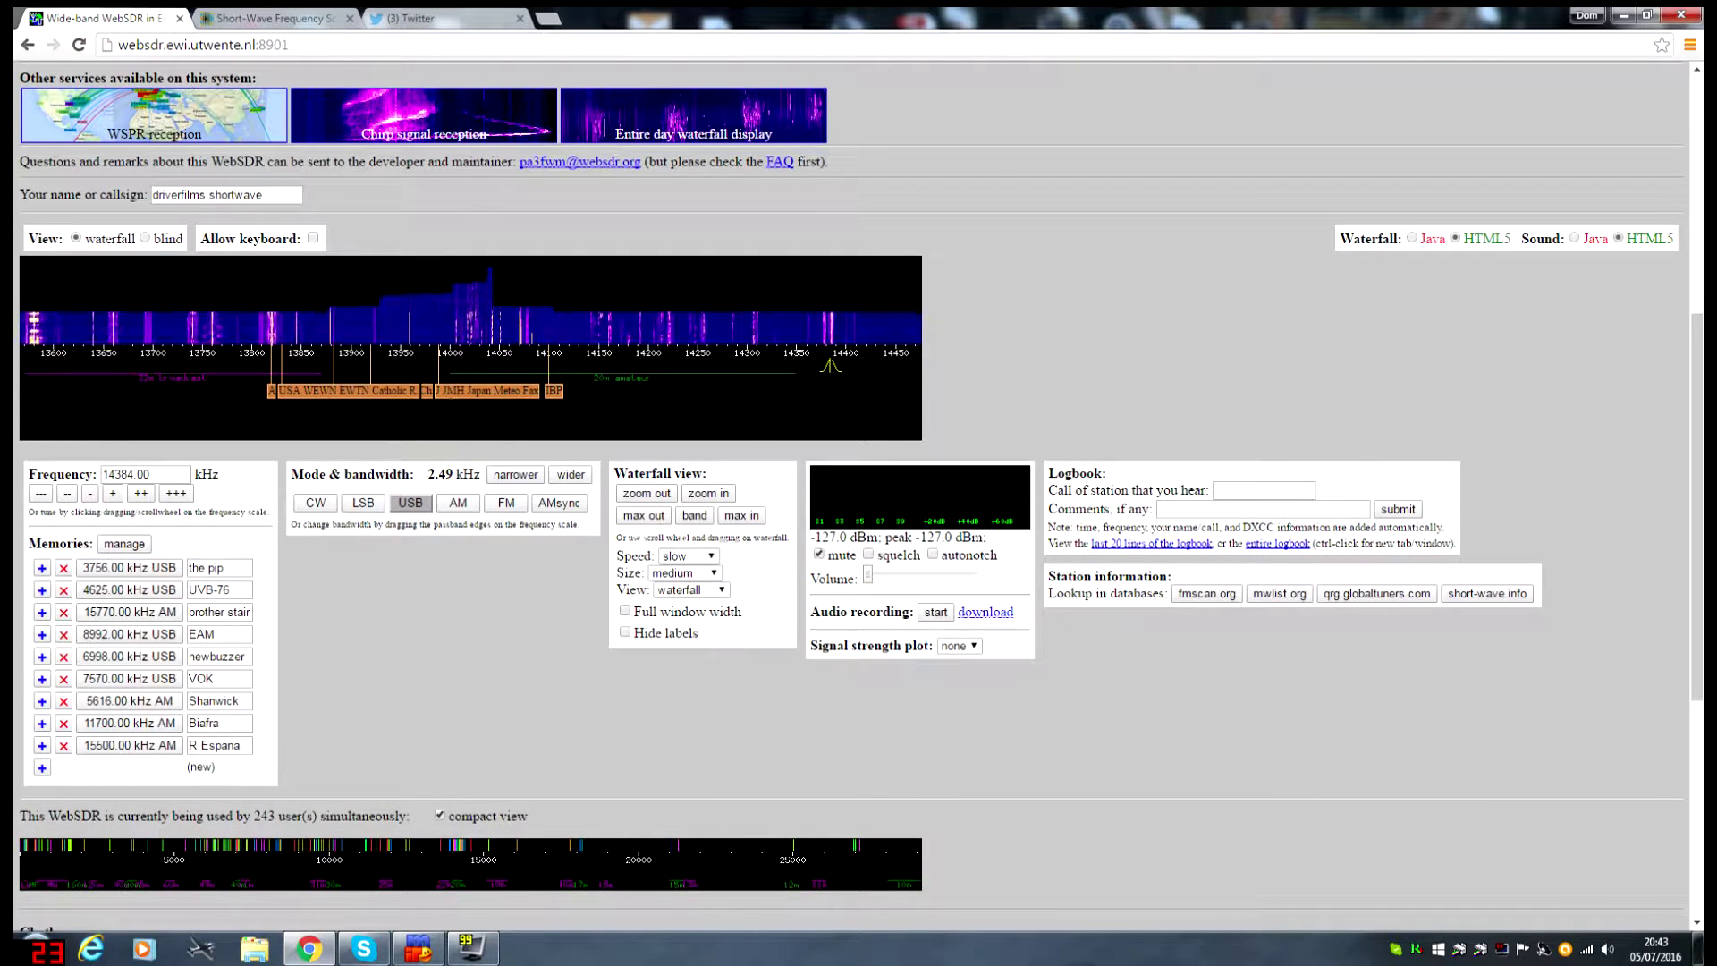
scroll(427, 323, "down", 2)
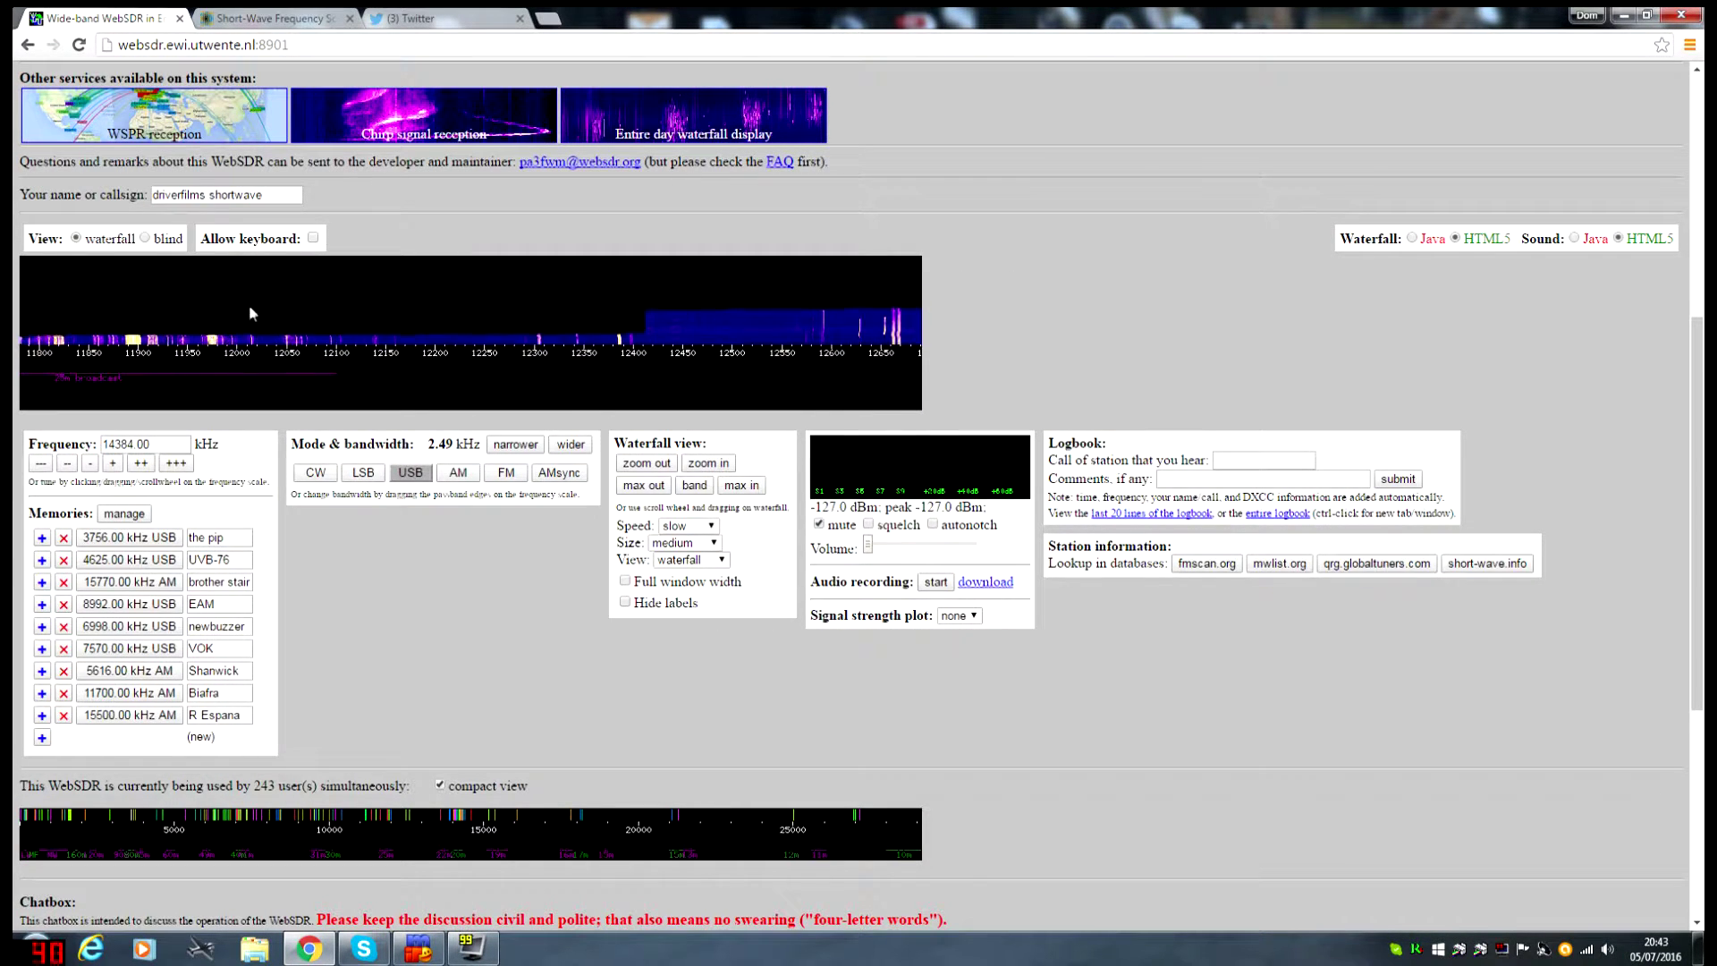
left_click_drag(249, 313, 879, 313)
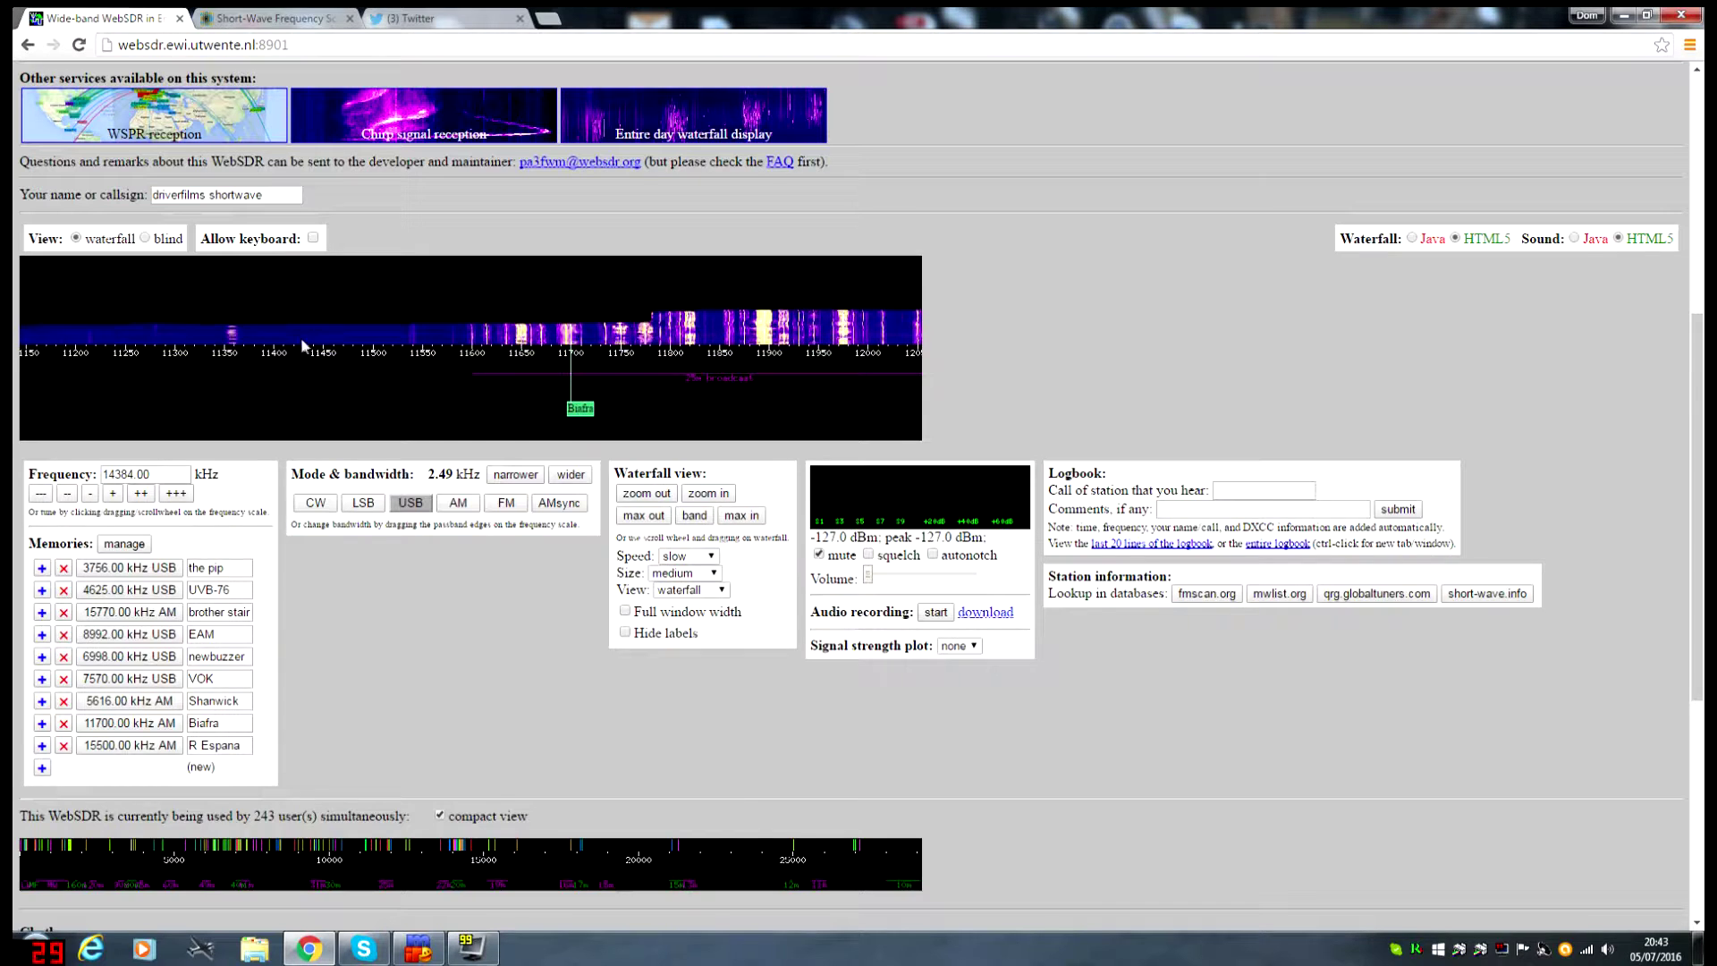
left_click_drag(304, 346, 398, 339)
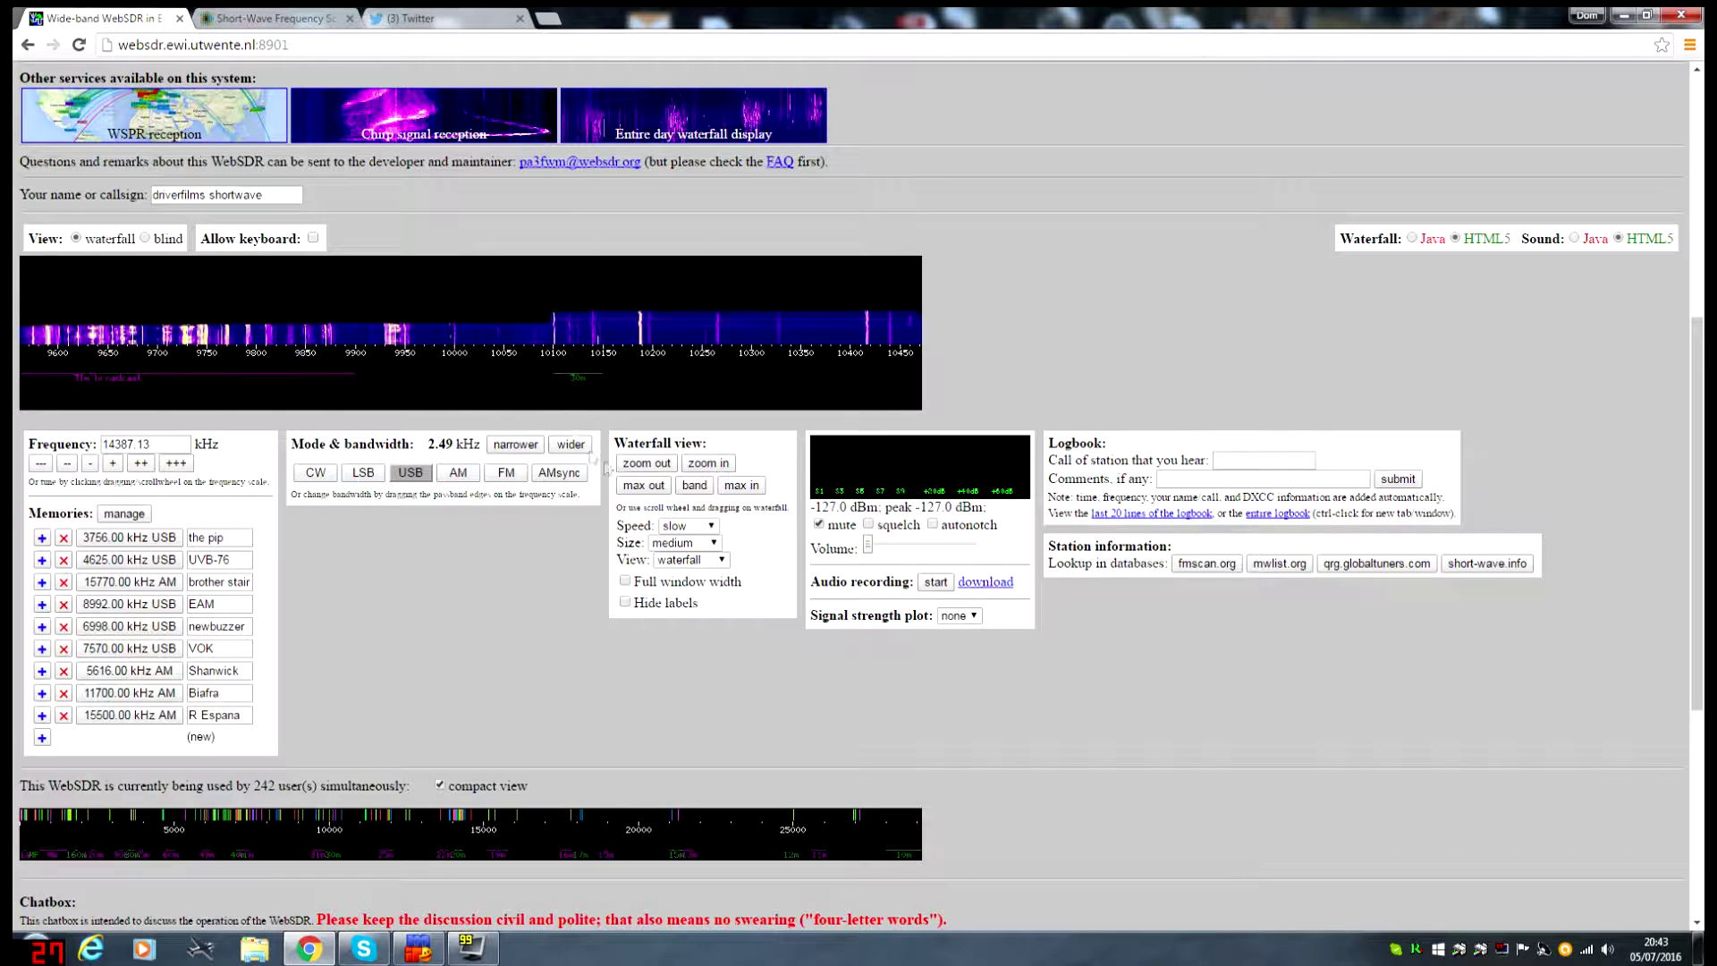
scroll(670, 322, "up", 1)
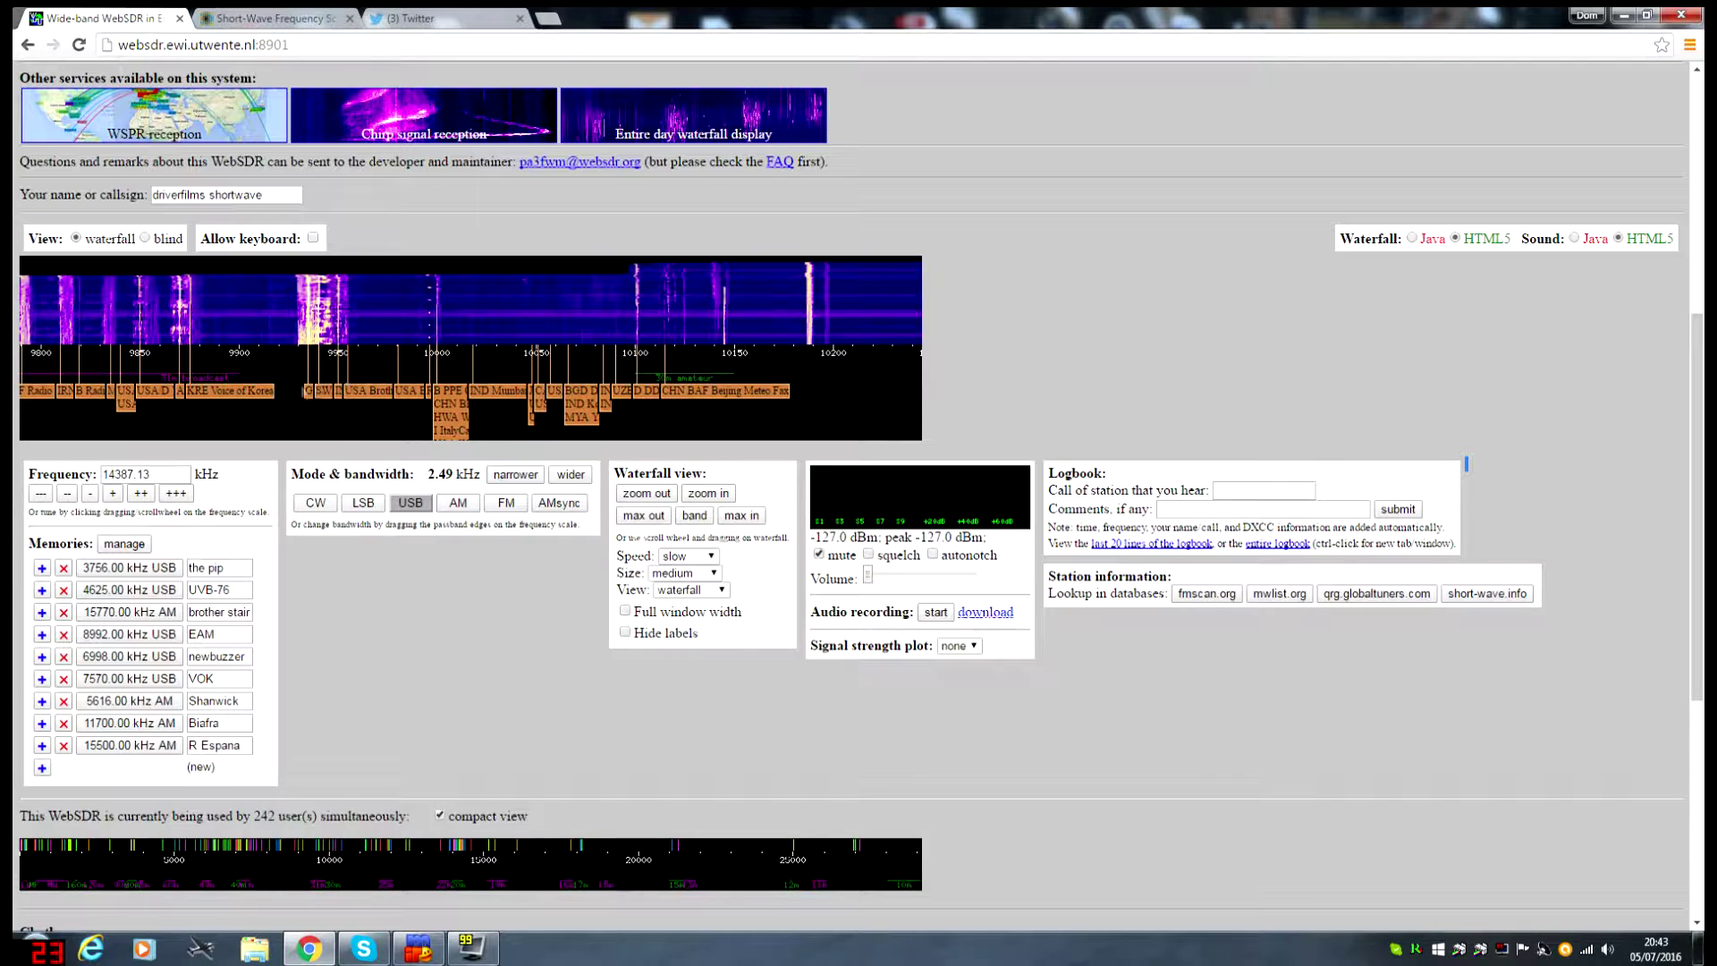
Step: Tune near 9935 kHz in AM with volume raised, then retune to 9875 kHz and mute
left_click(310, 390)
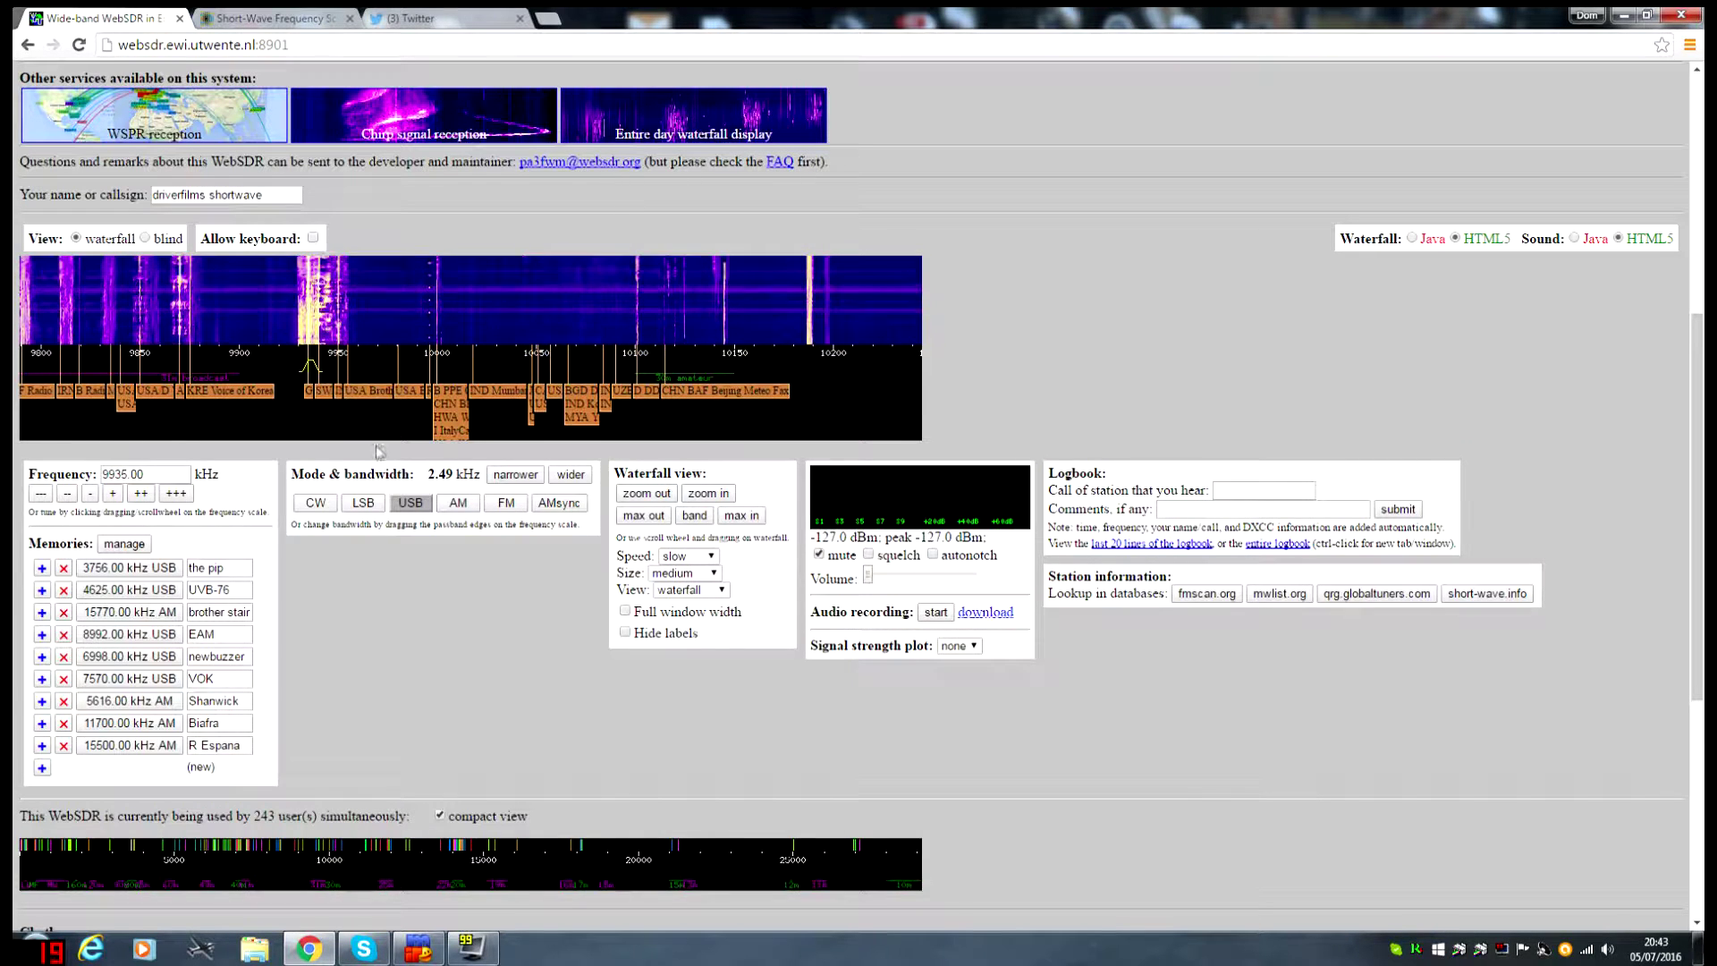
left_click(458, 502)
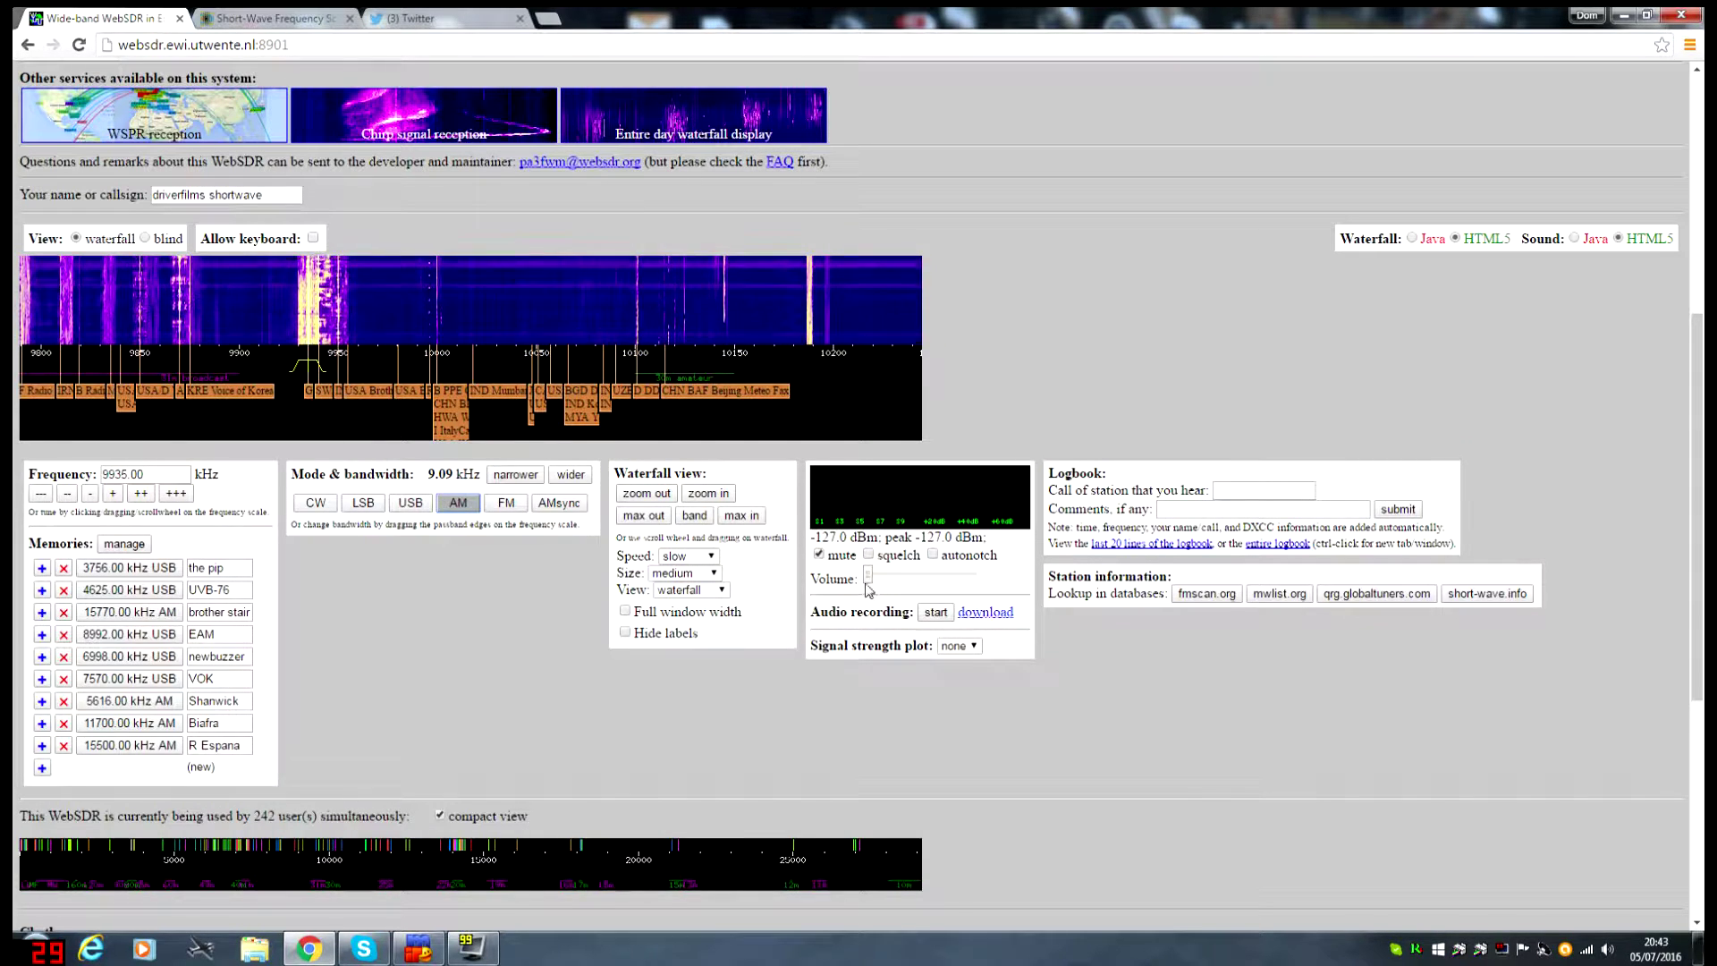
left_click_drag(867, 587, 903, 582)
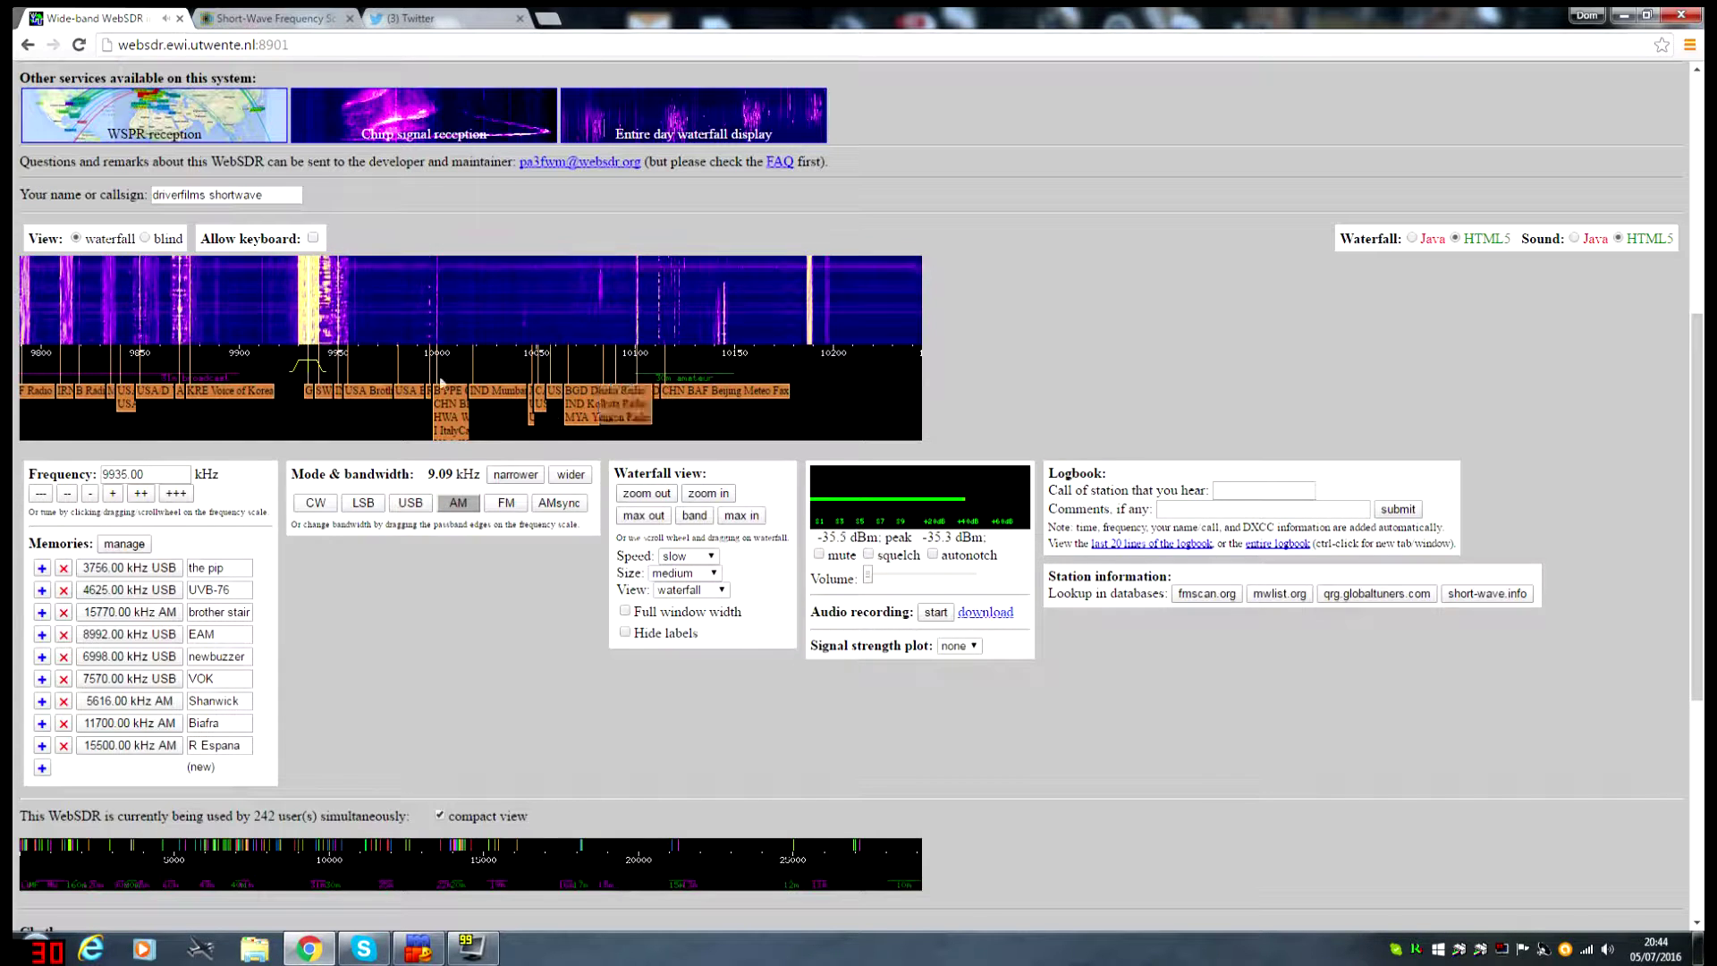
left_click(187, 366)
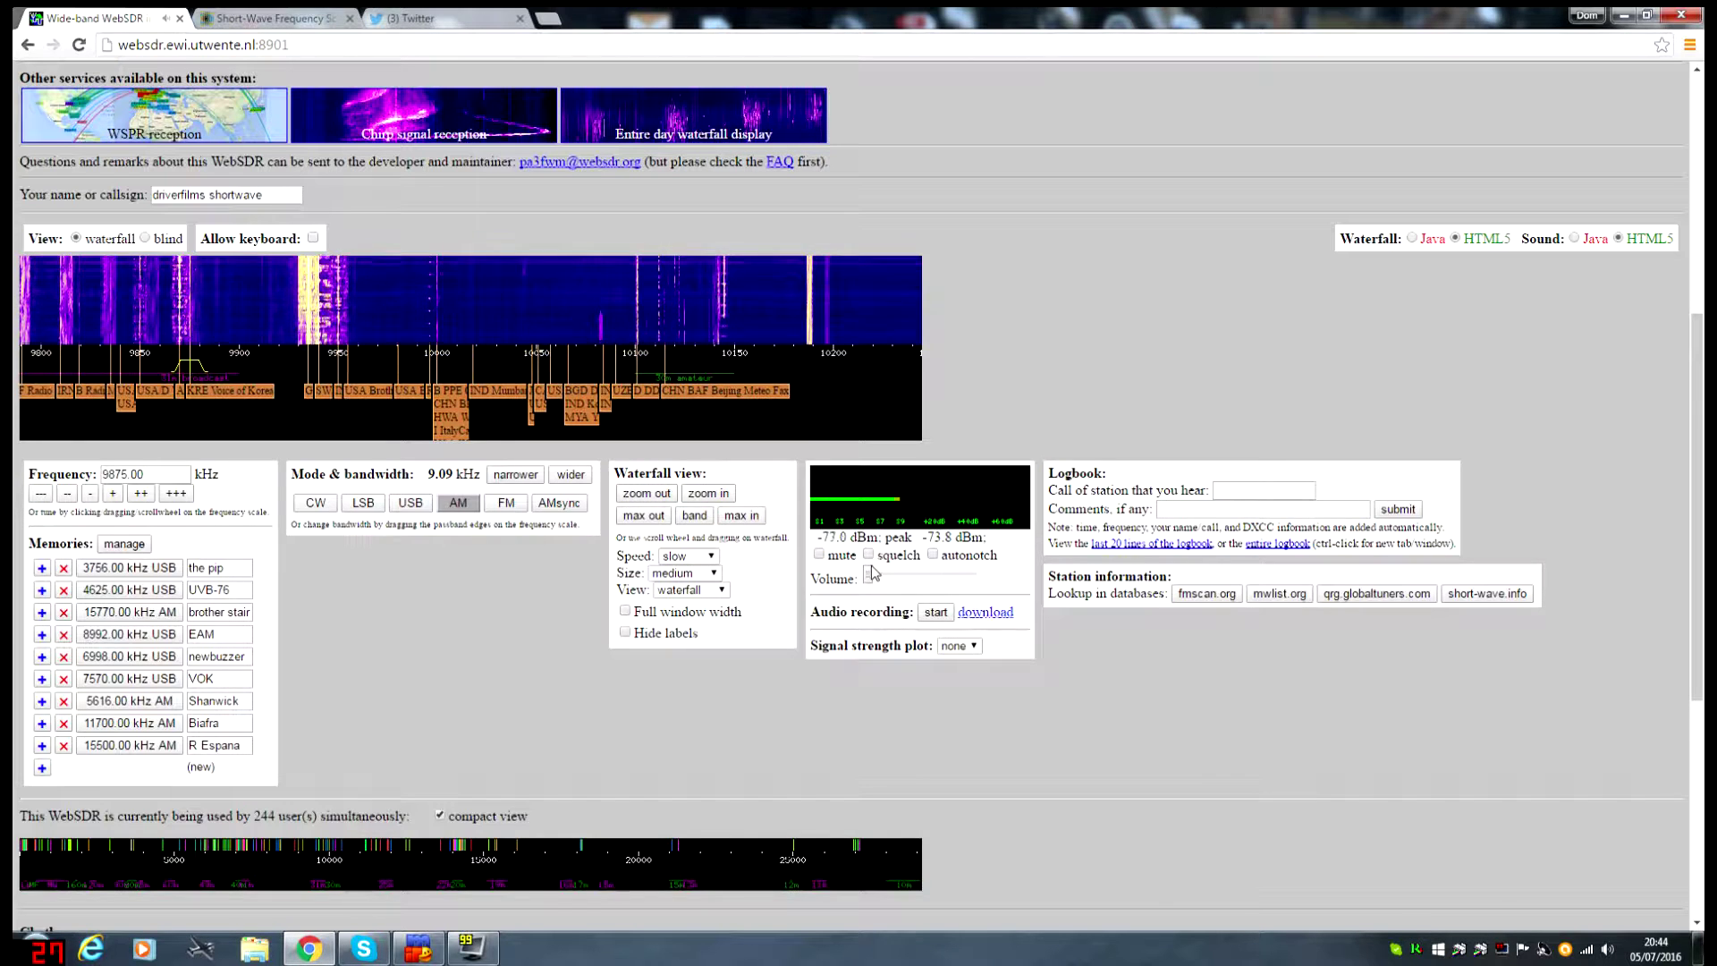
left_click(820, 555)
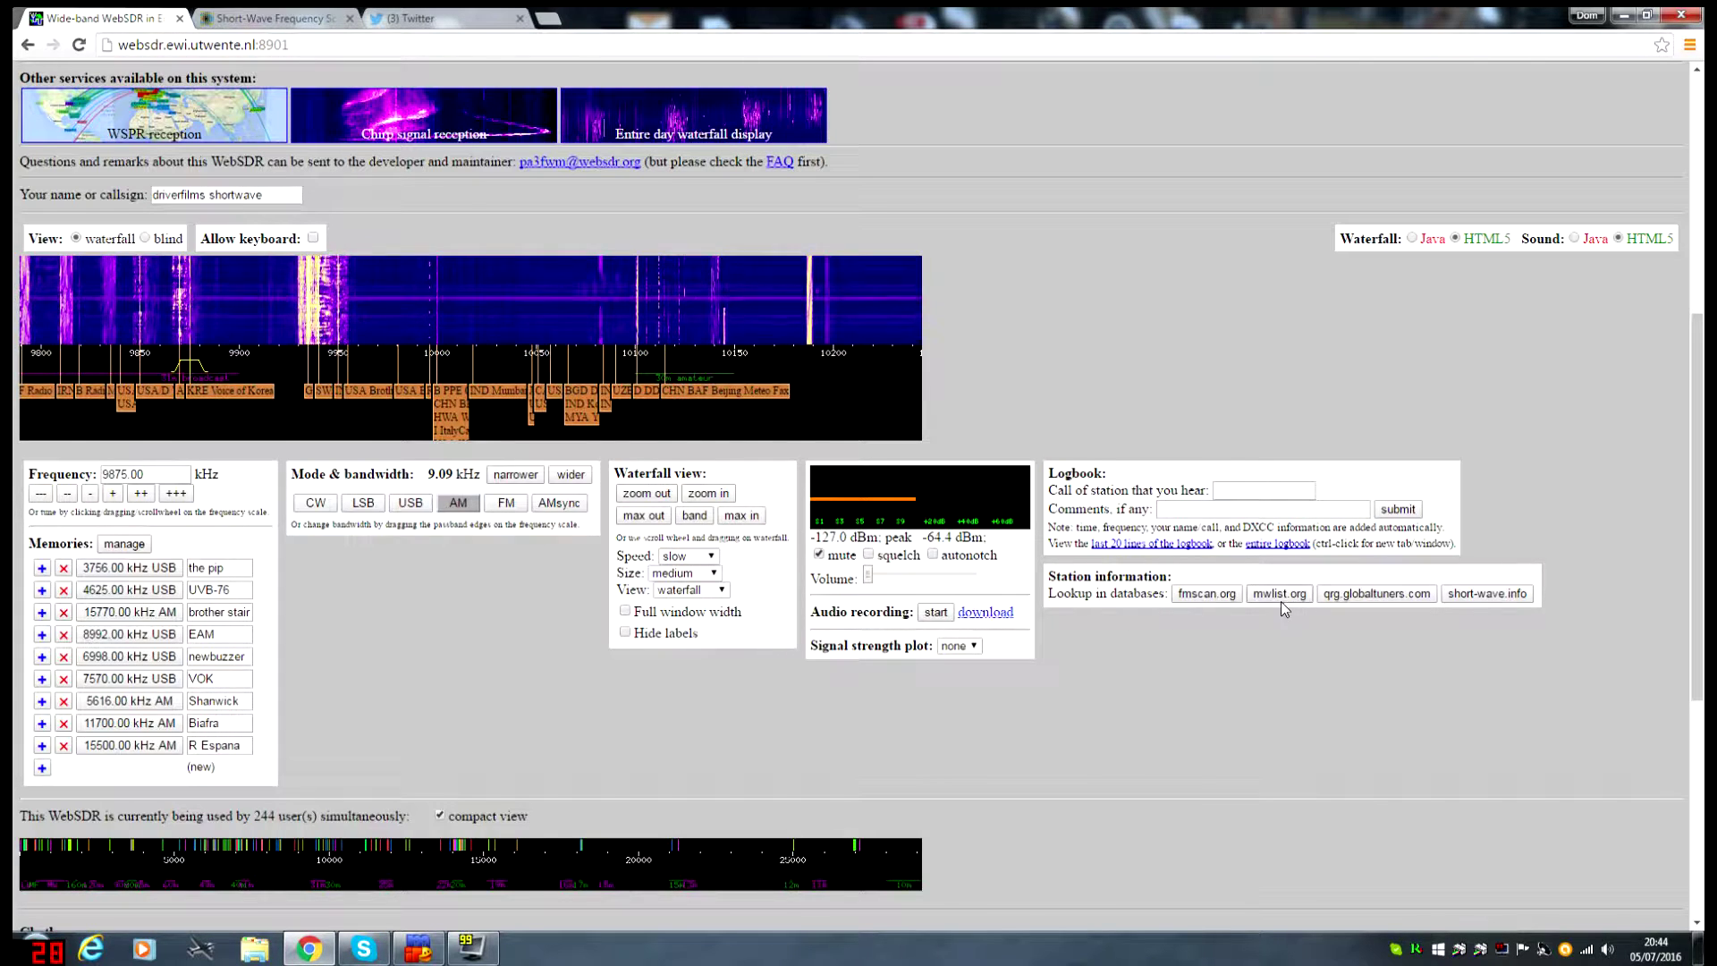
Step: Look up 9875 kHz on Short-Wave.info, finding Voice of Korea, then return to WebSDR
left_click(1464, 593)
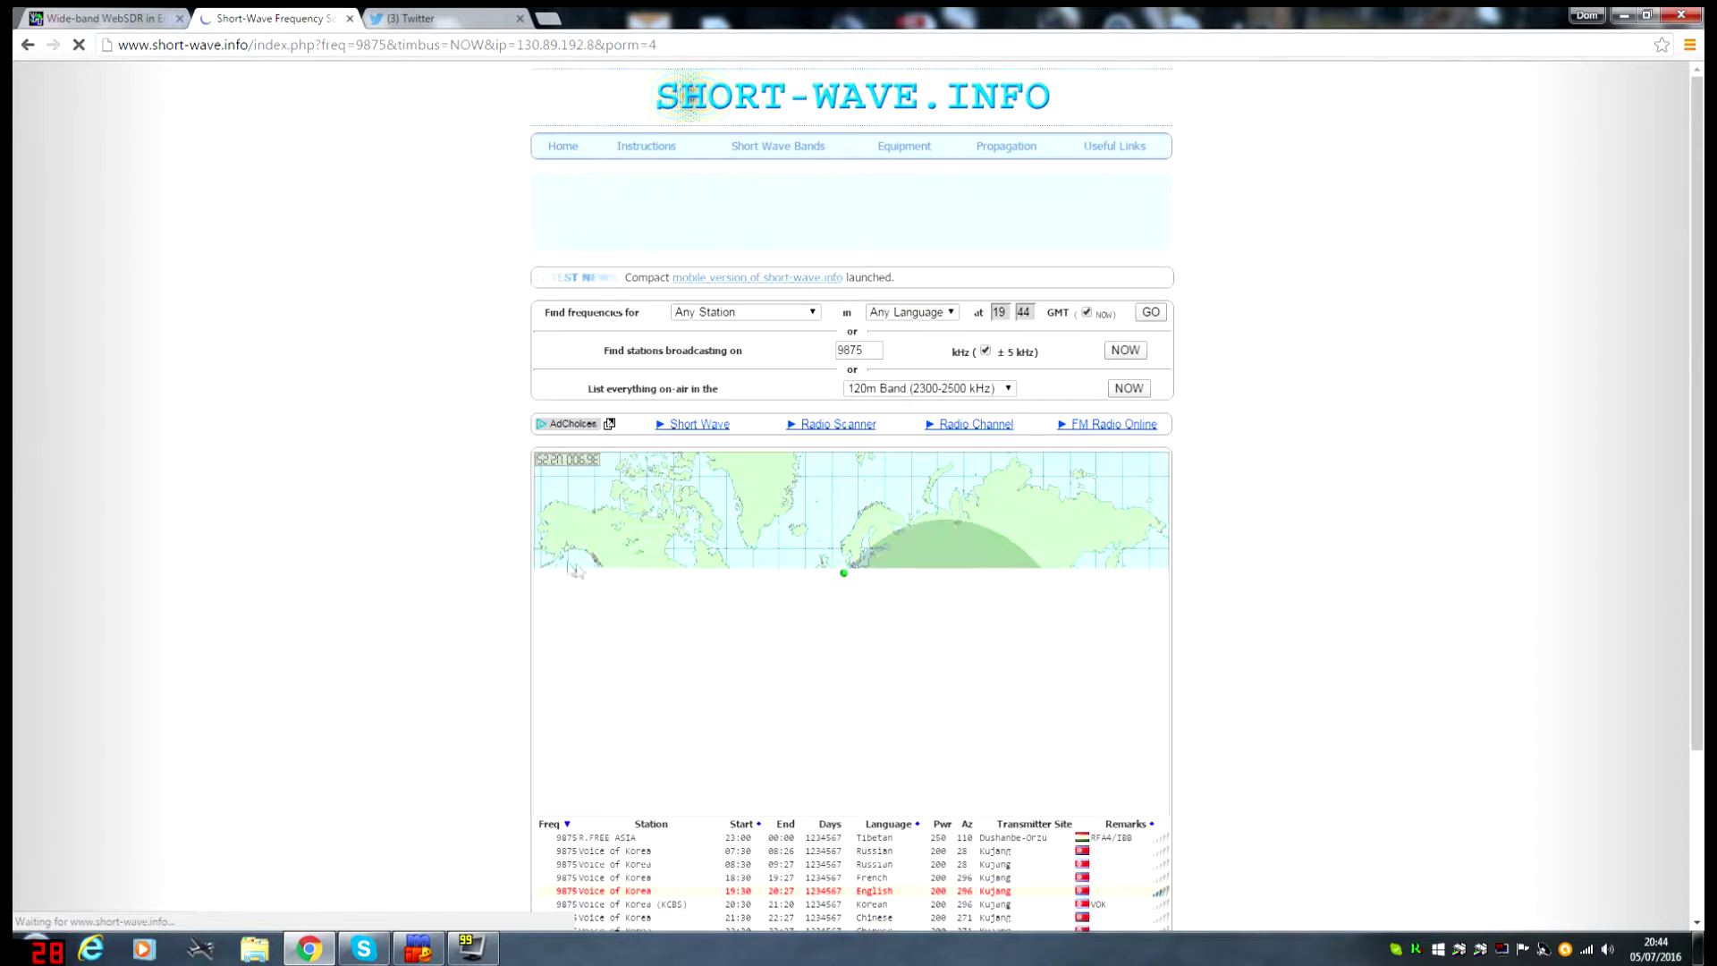
scroll(337, 592, "down", 3)
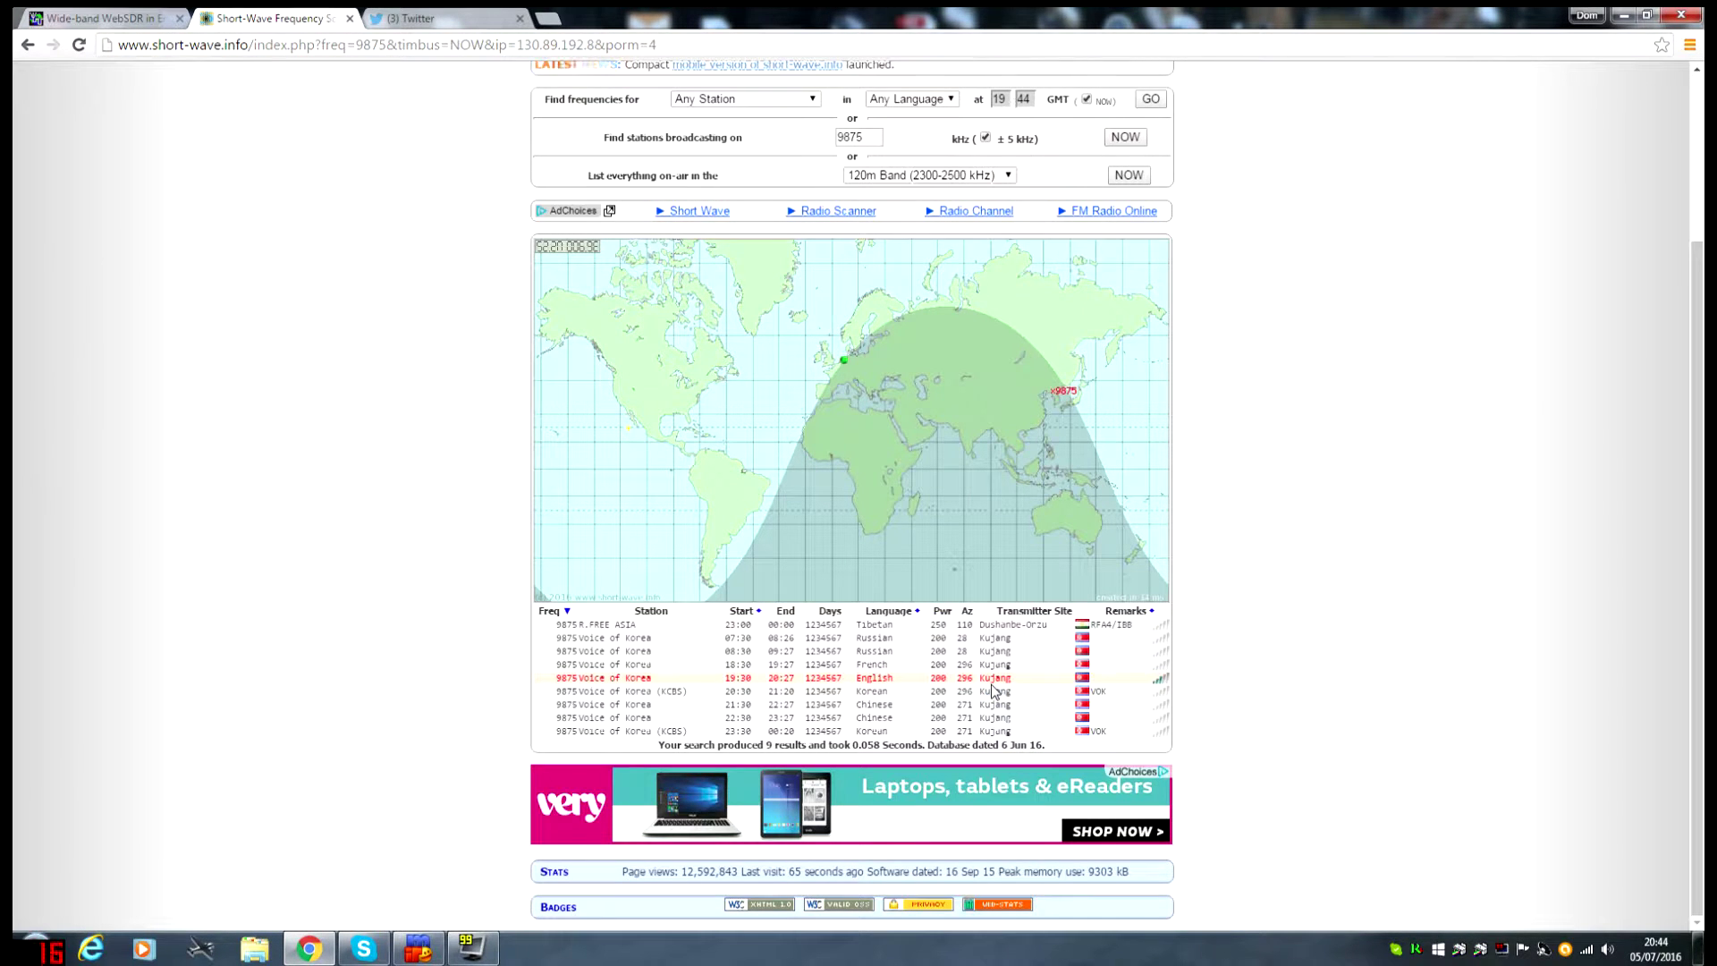
mouse_move(993, 891)
left_click(101, 17)
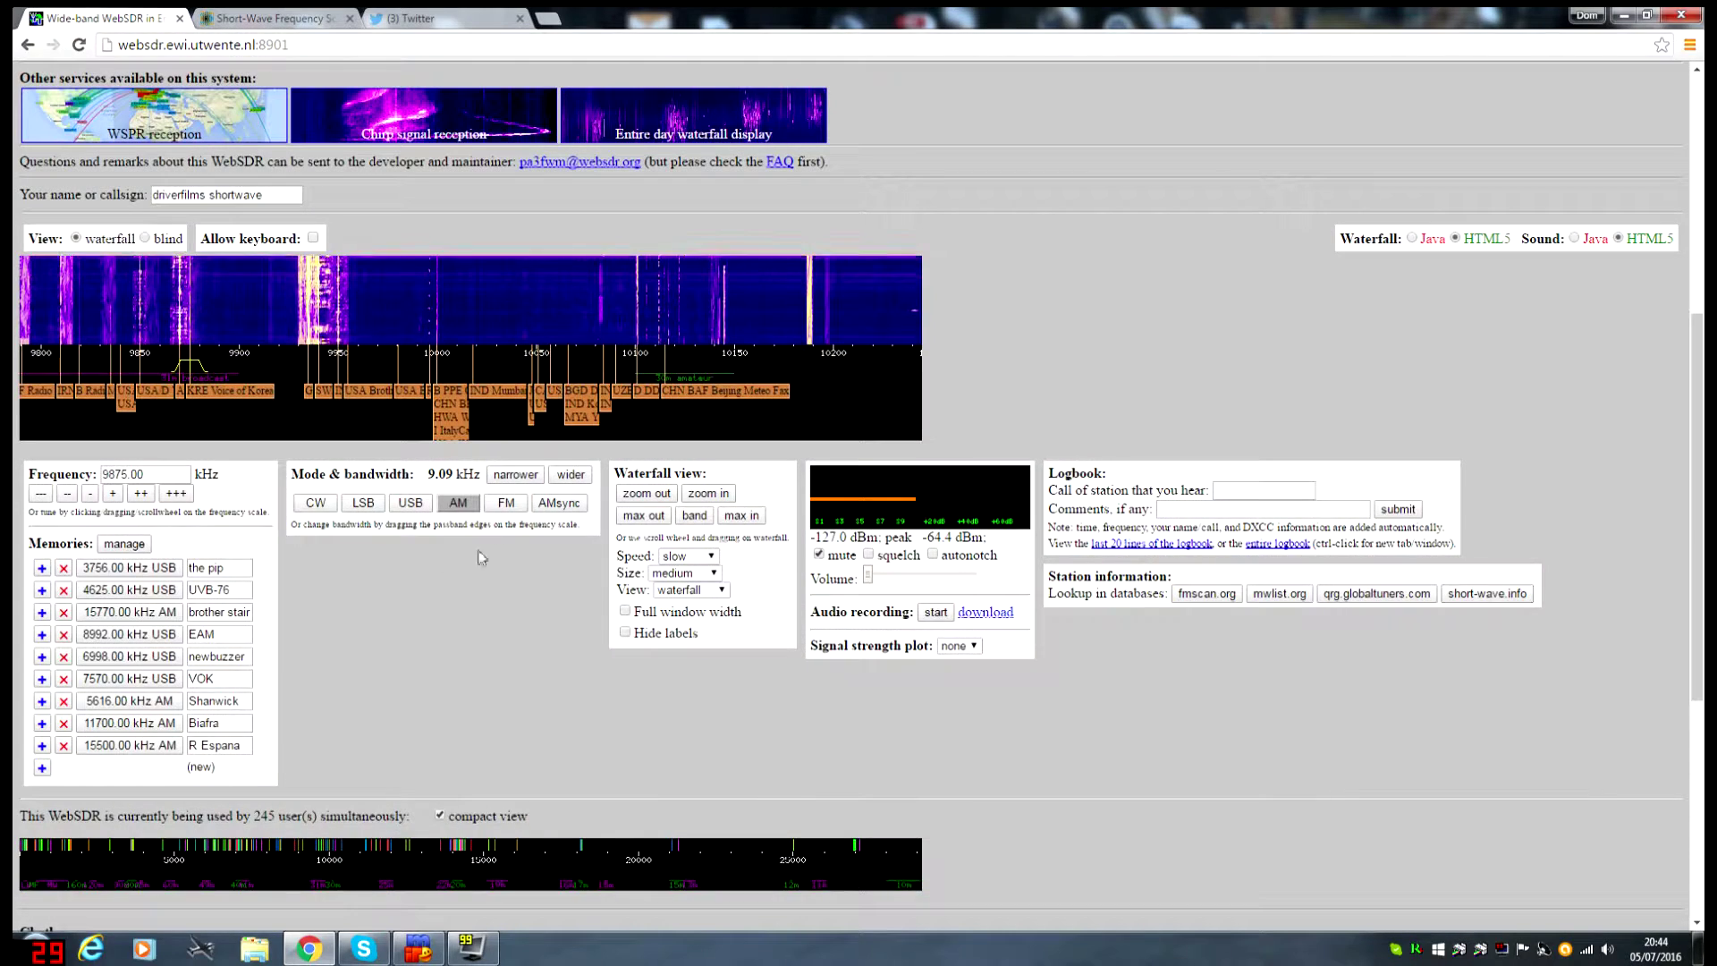
Step: Play the 3756 kHz 'the pip' memory with volume up, then recall 'brother stair' at 15770 kHz
left_click(127, 567)
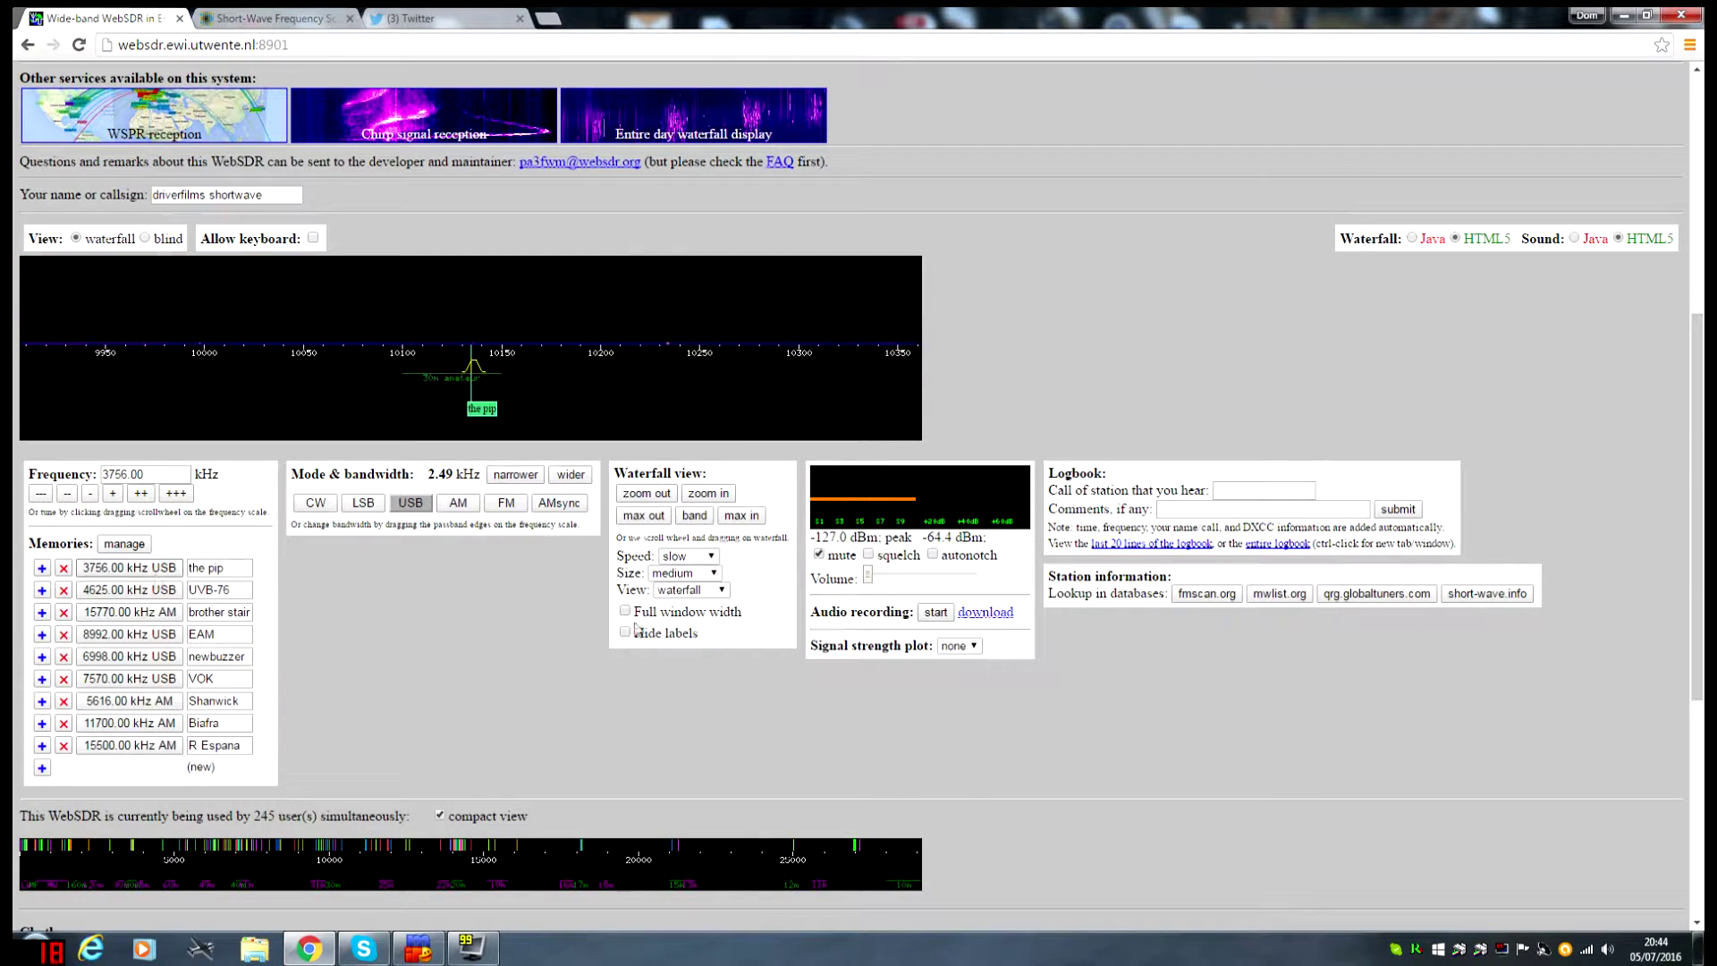
left_click_drag(868, 575, 893, 574)
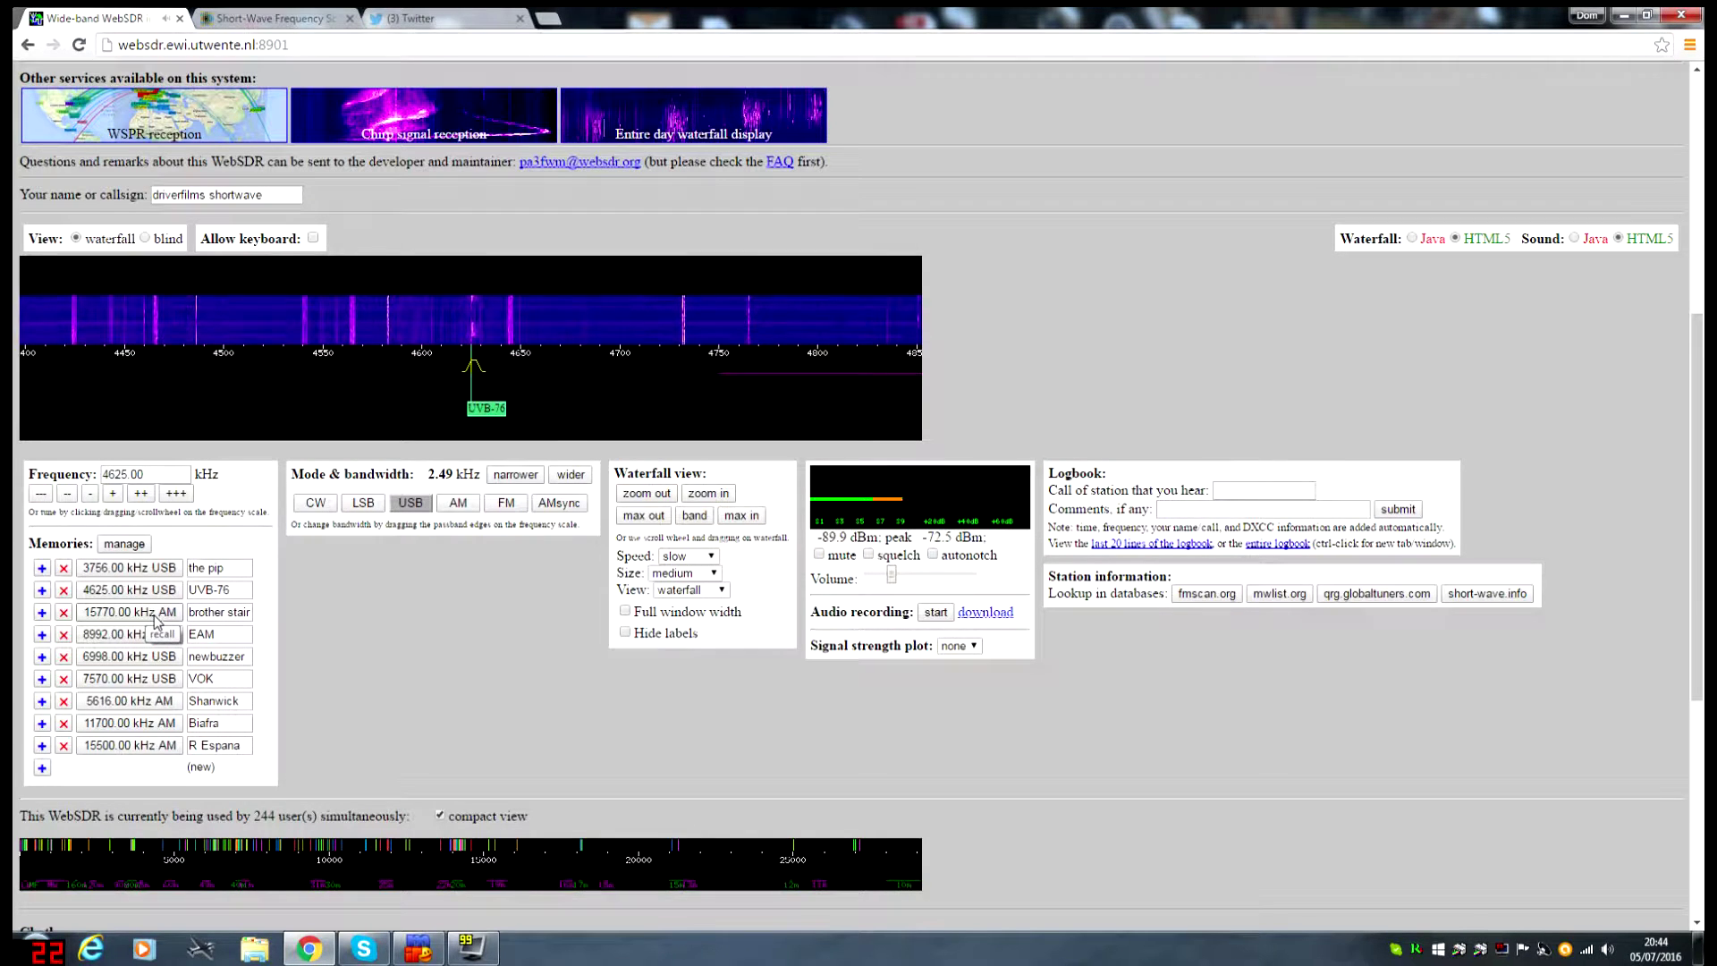
left_click(151, 615)
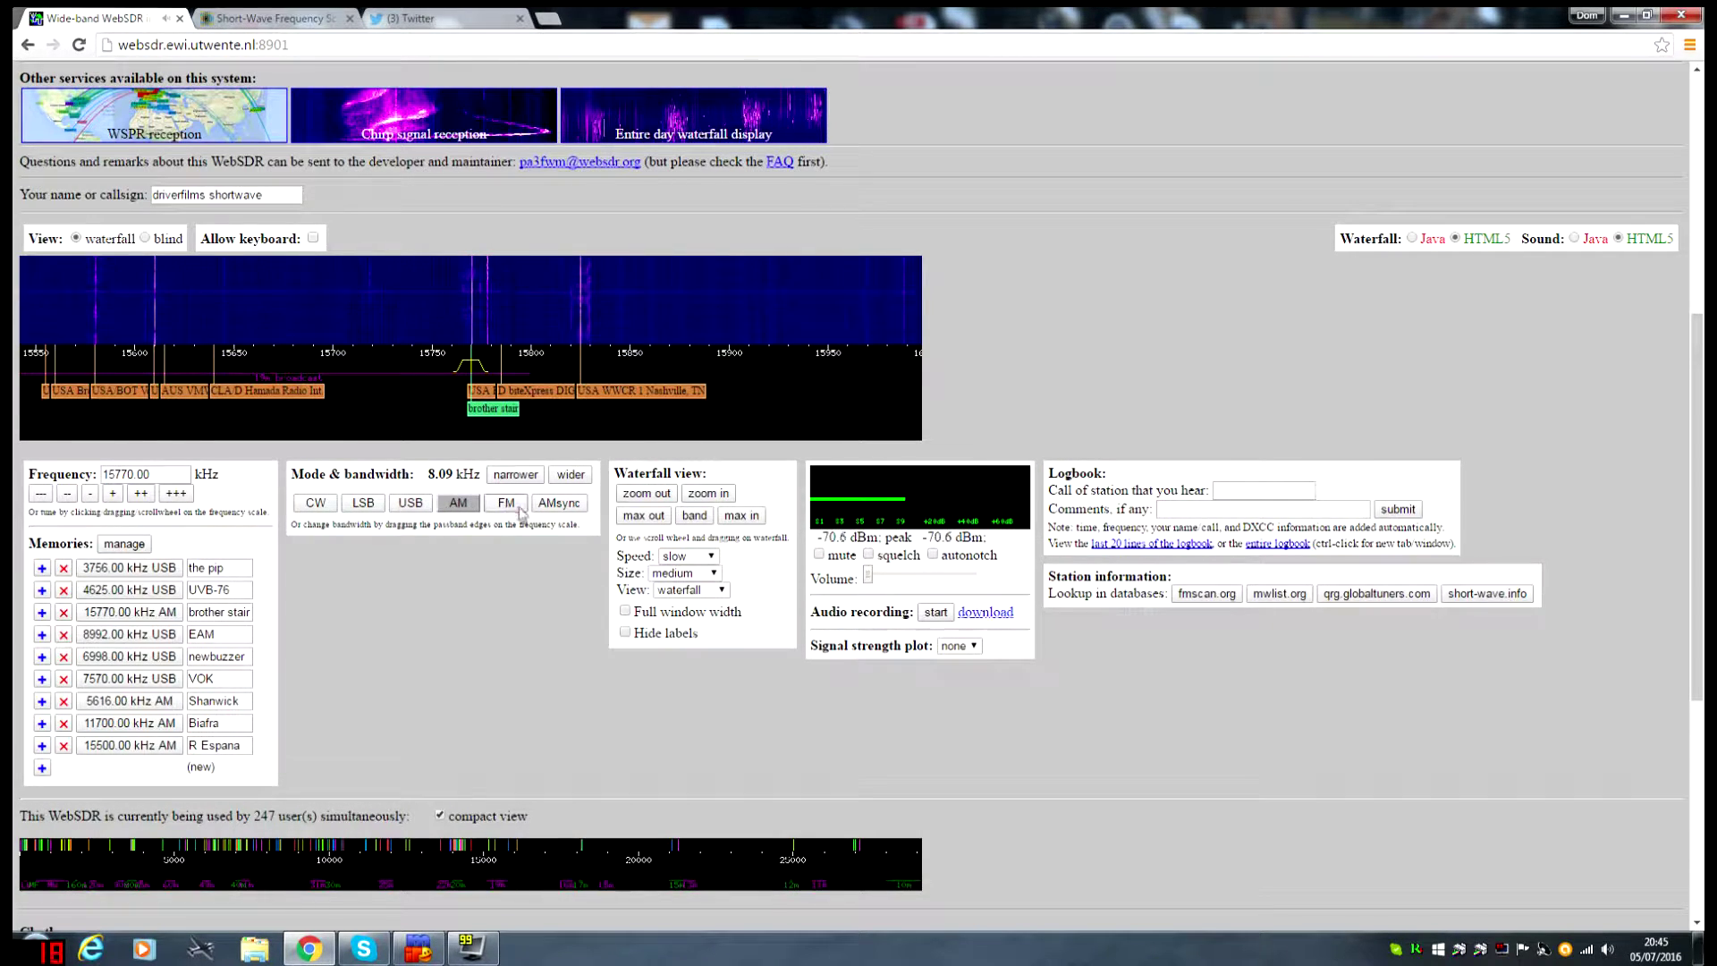
Step: Lock 15770 kHz in synchronous AM, then recall VOK in AM near 7570 kHz, zoomed in
left_click(560, 504)
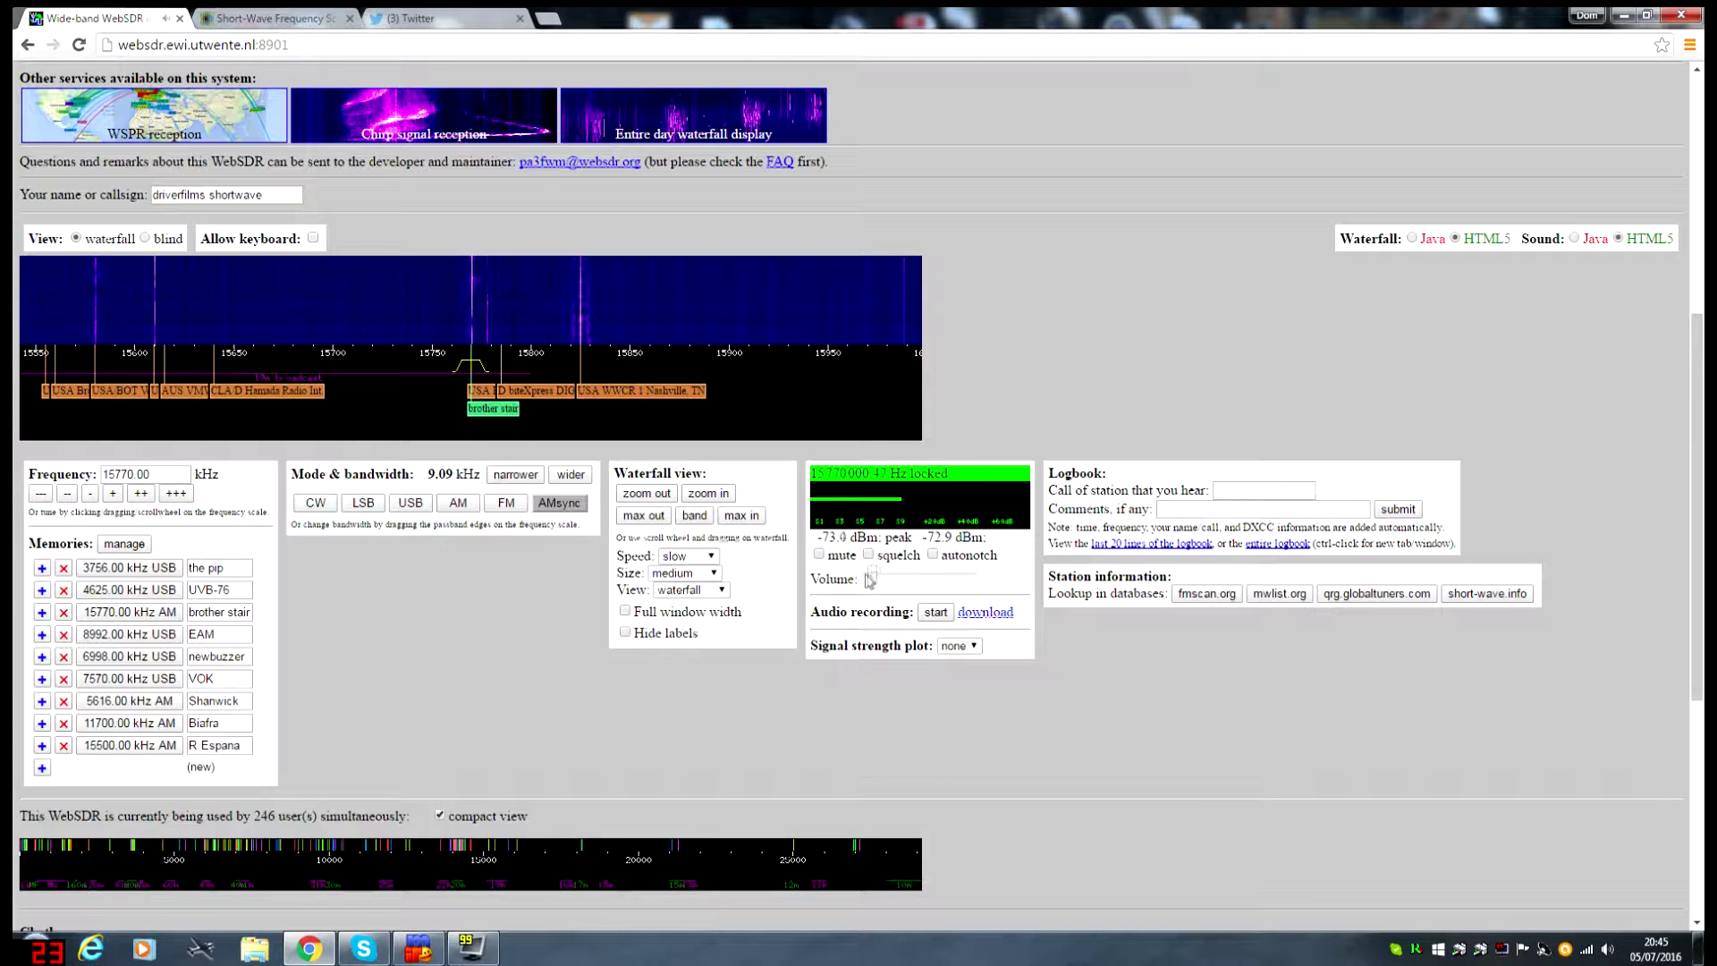
left_click(130, 679)
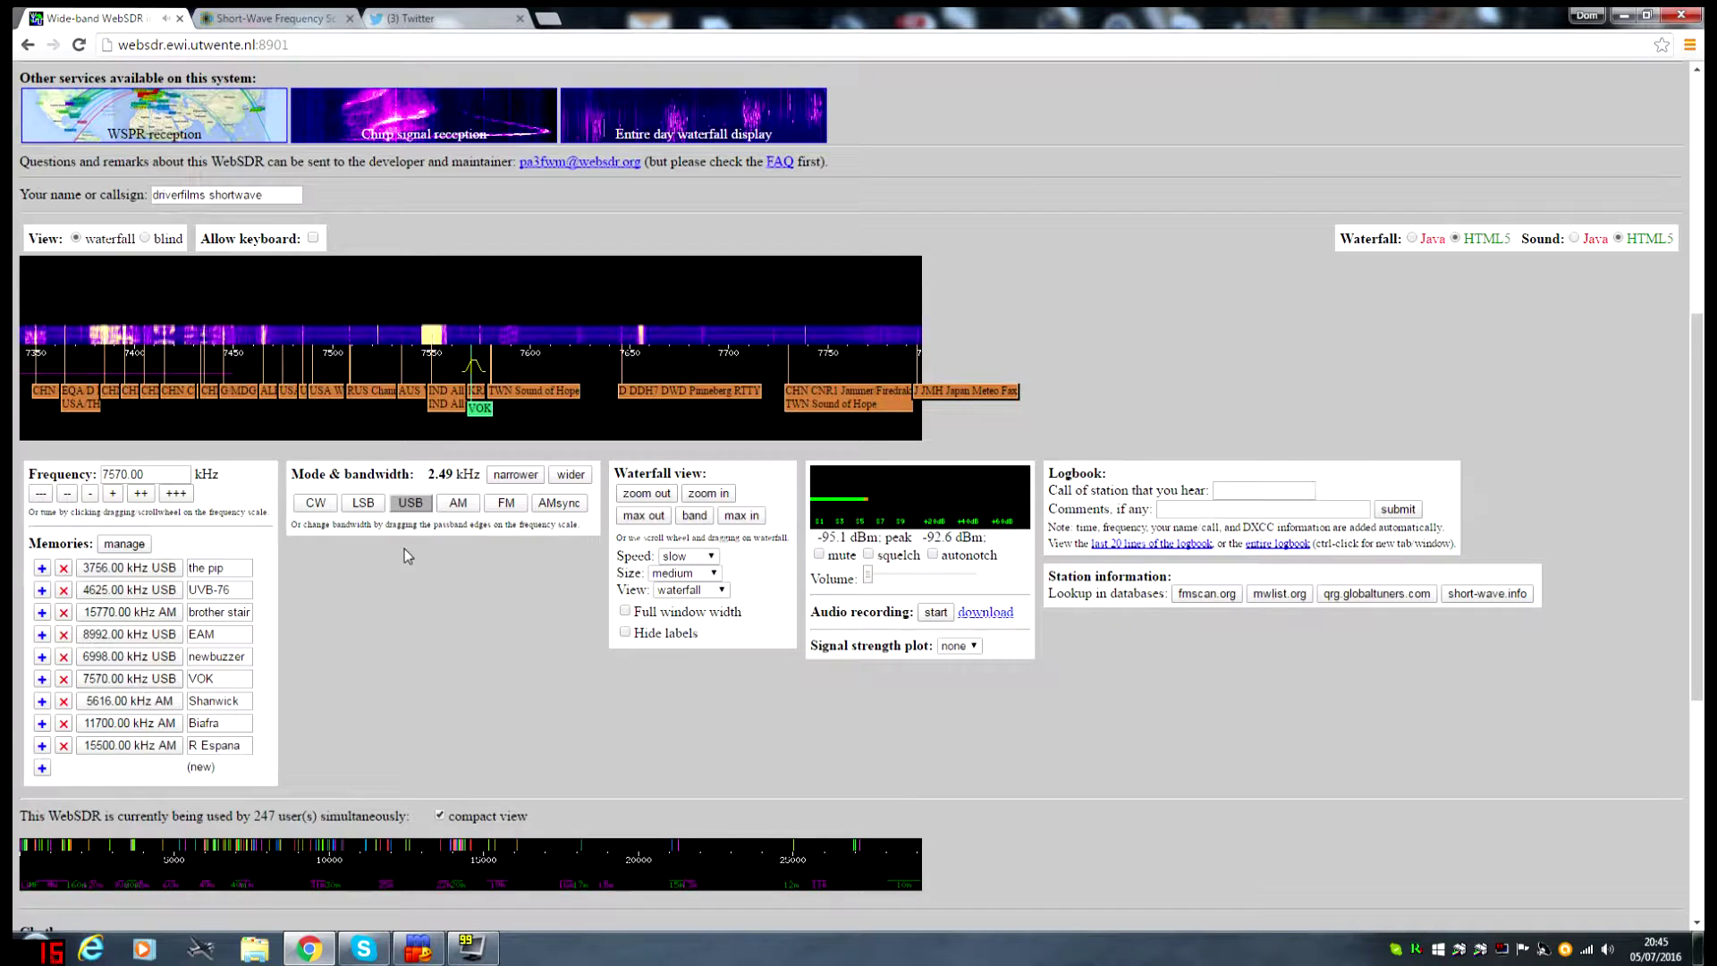
left_click(457, 501)
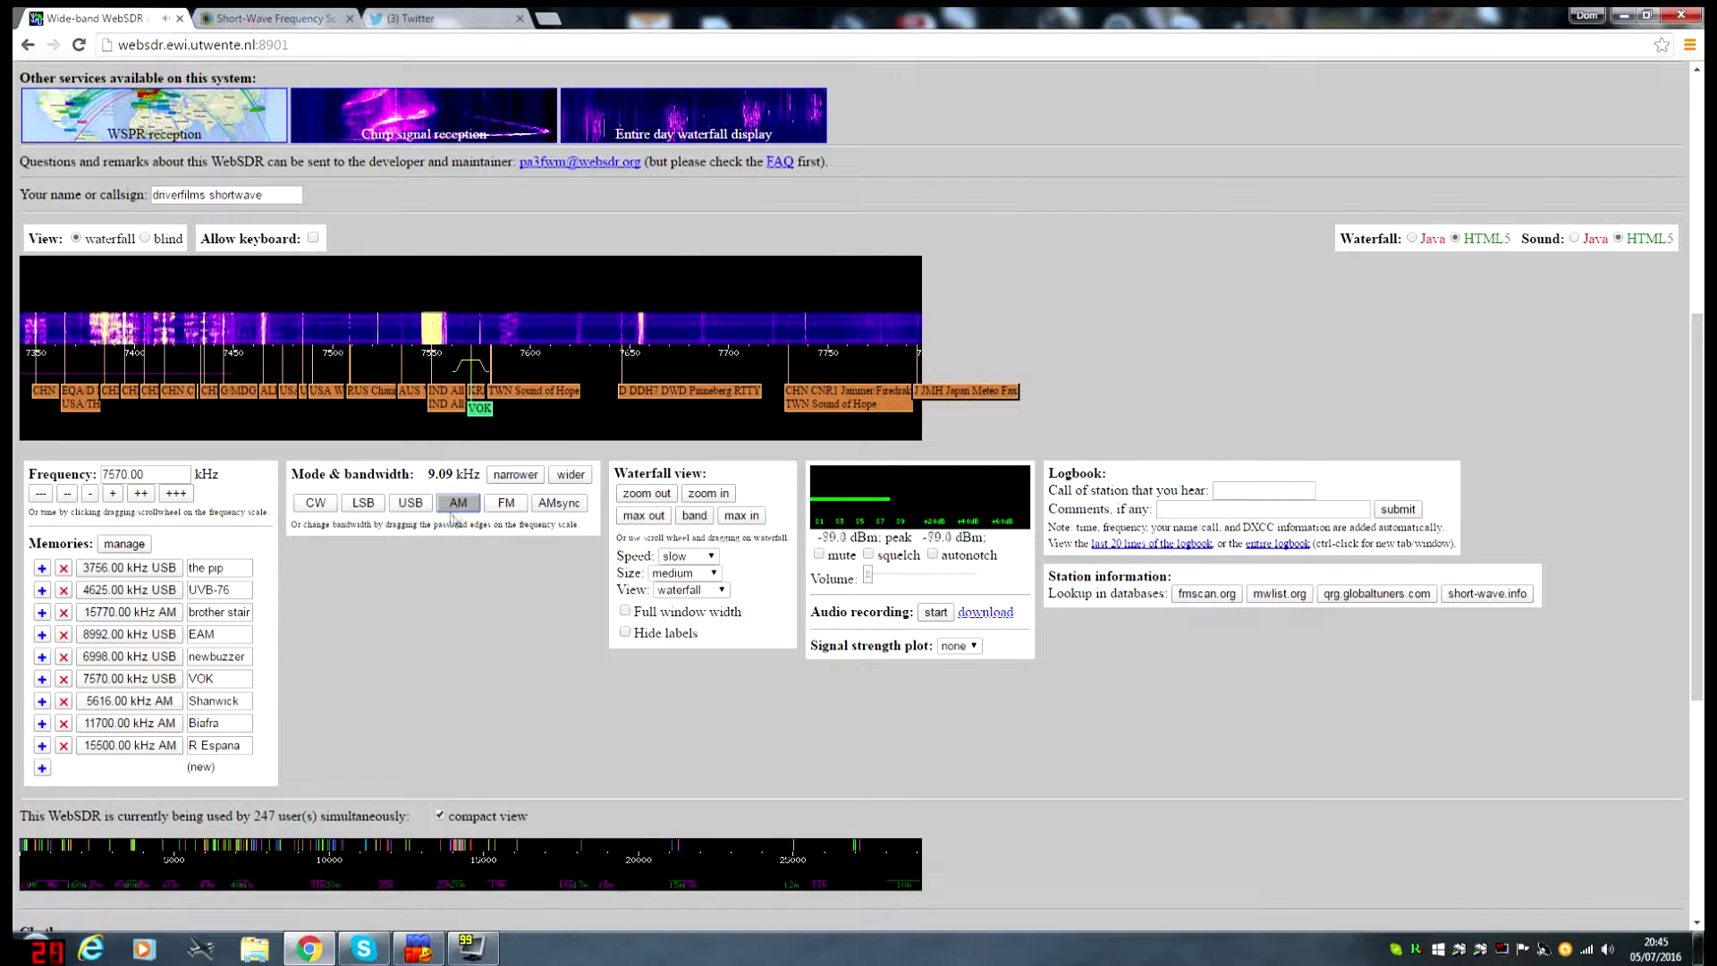
left_click(479, 357)
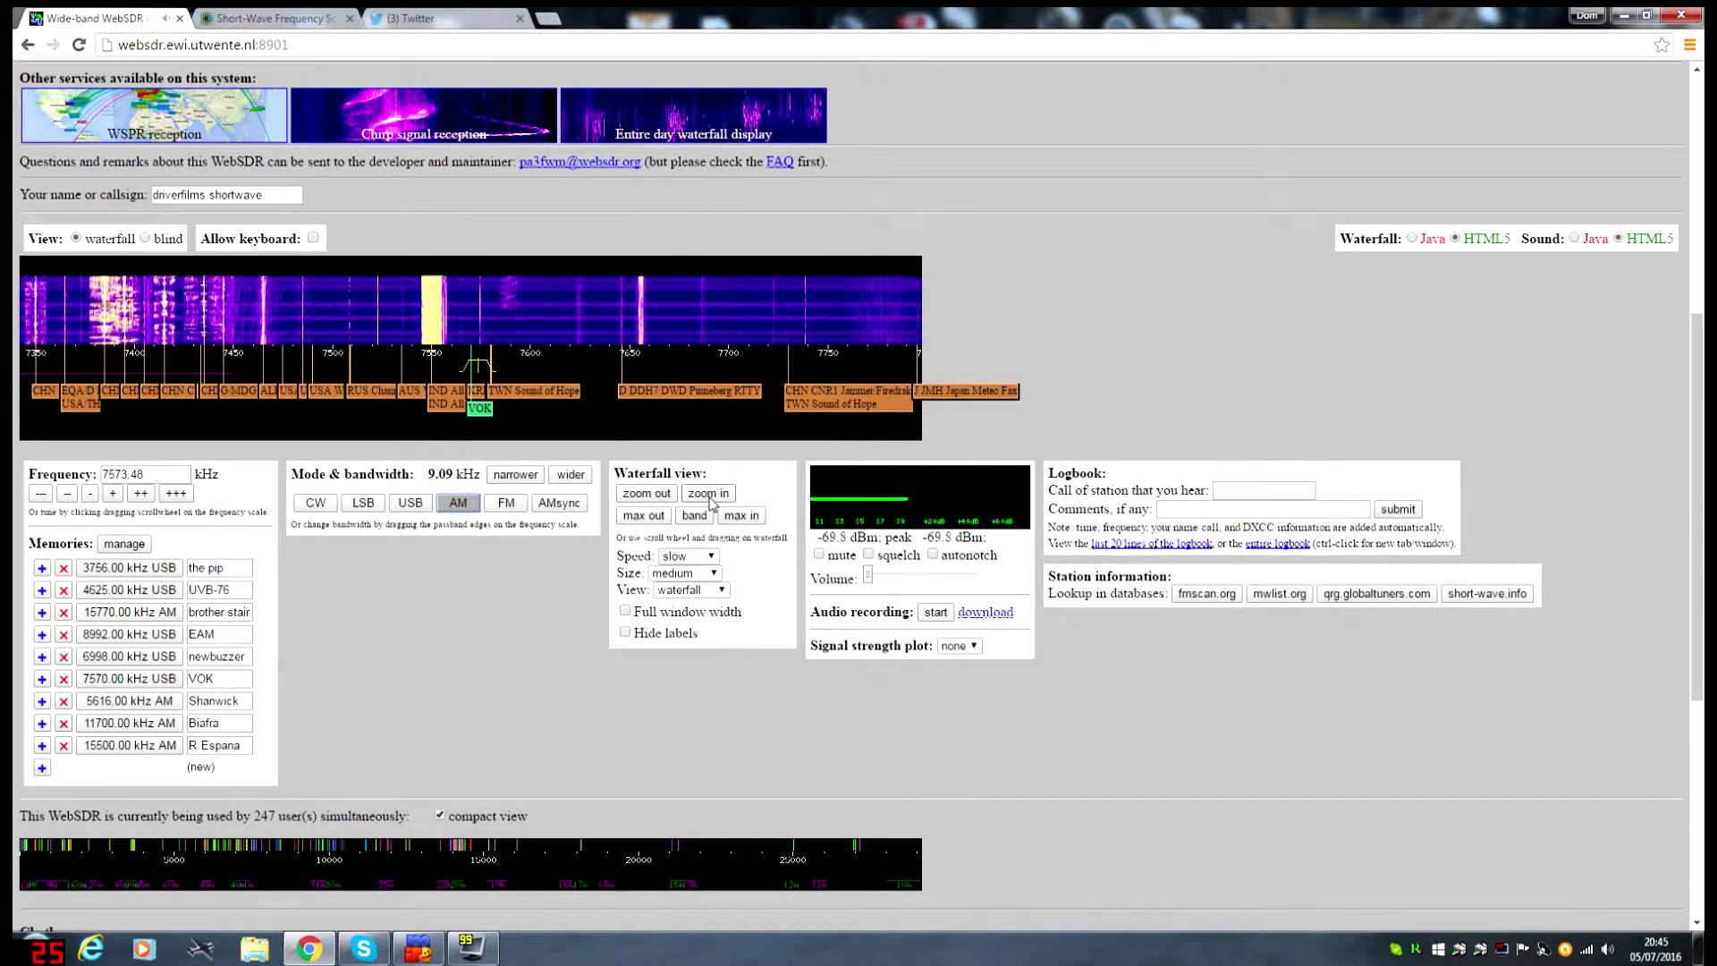
left_click(711, 495)
left_click(519, 357)
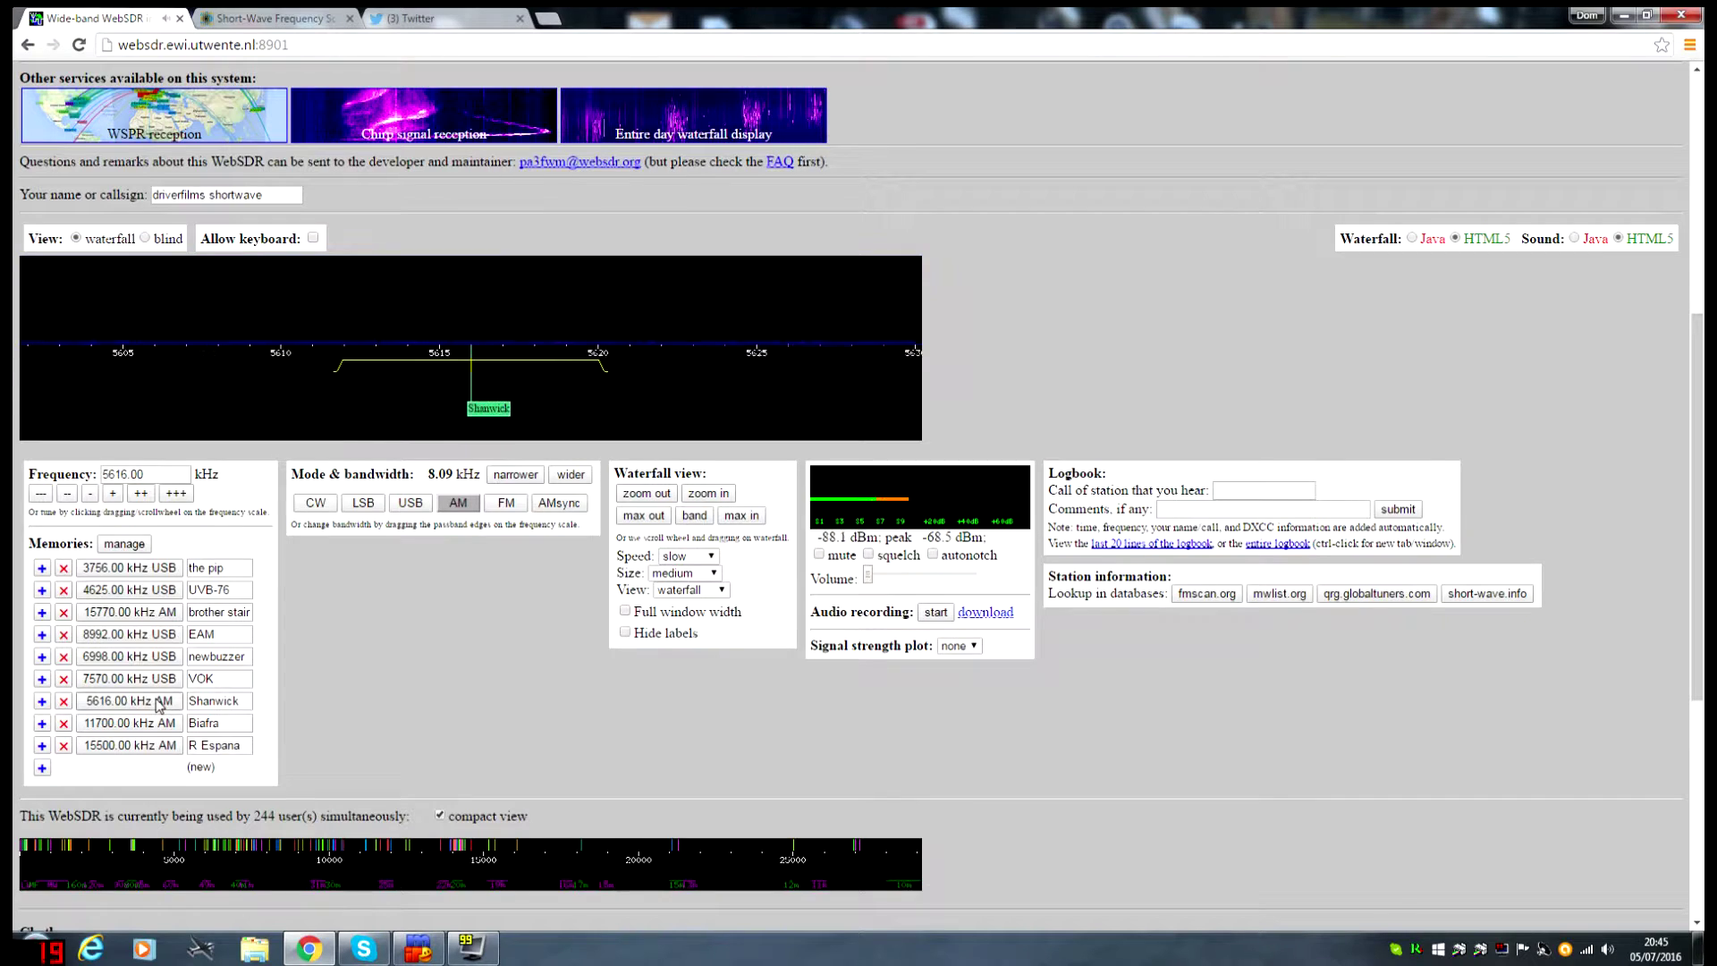
Step: Use USB for Shanwick, then recall the Biafra and R Espana (15500 kHz) memories
left_click(420, 505)
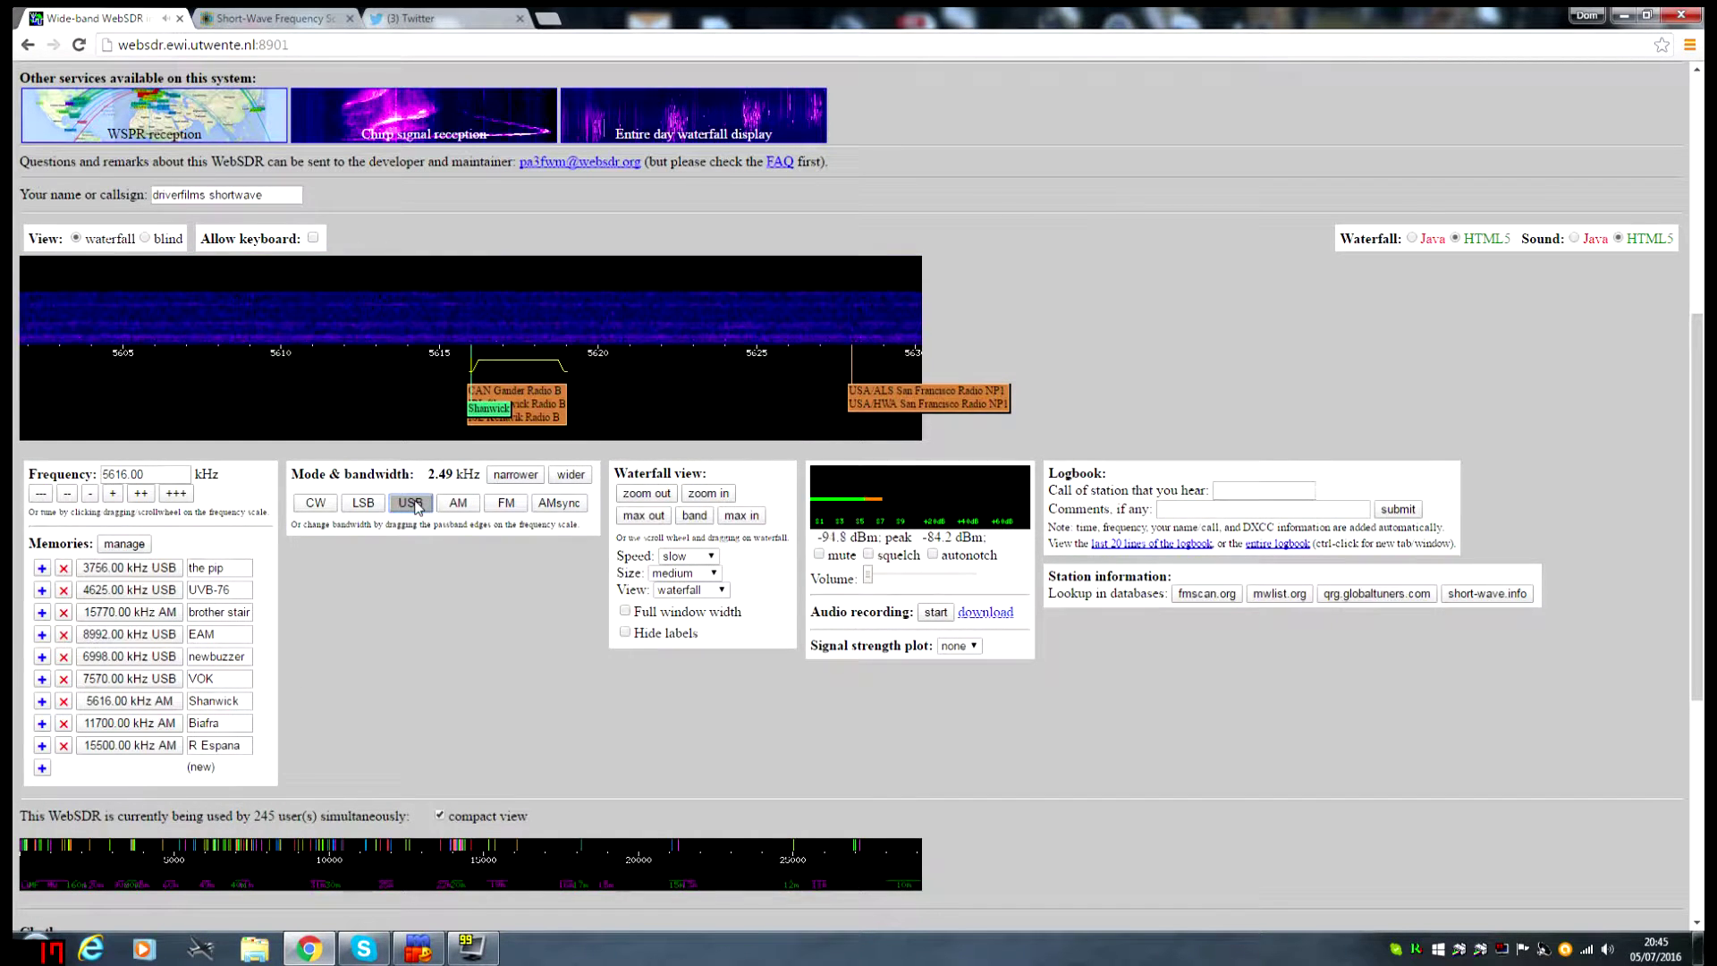
left_click(148, 725)
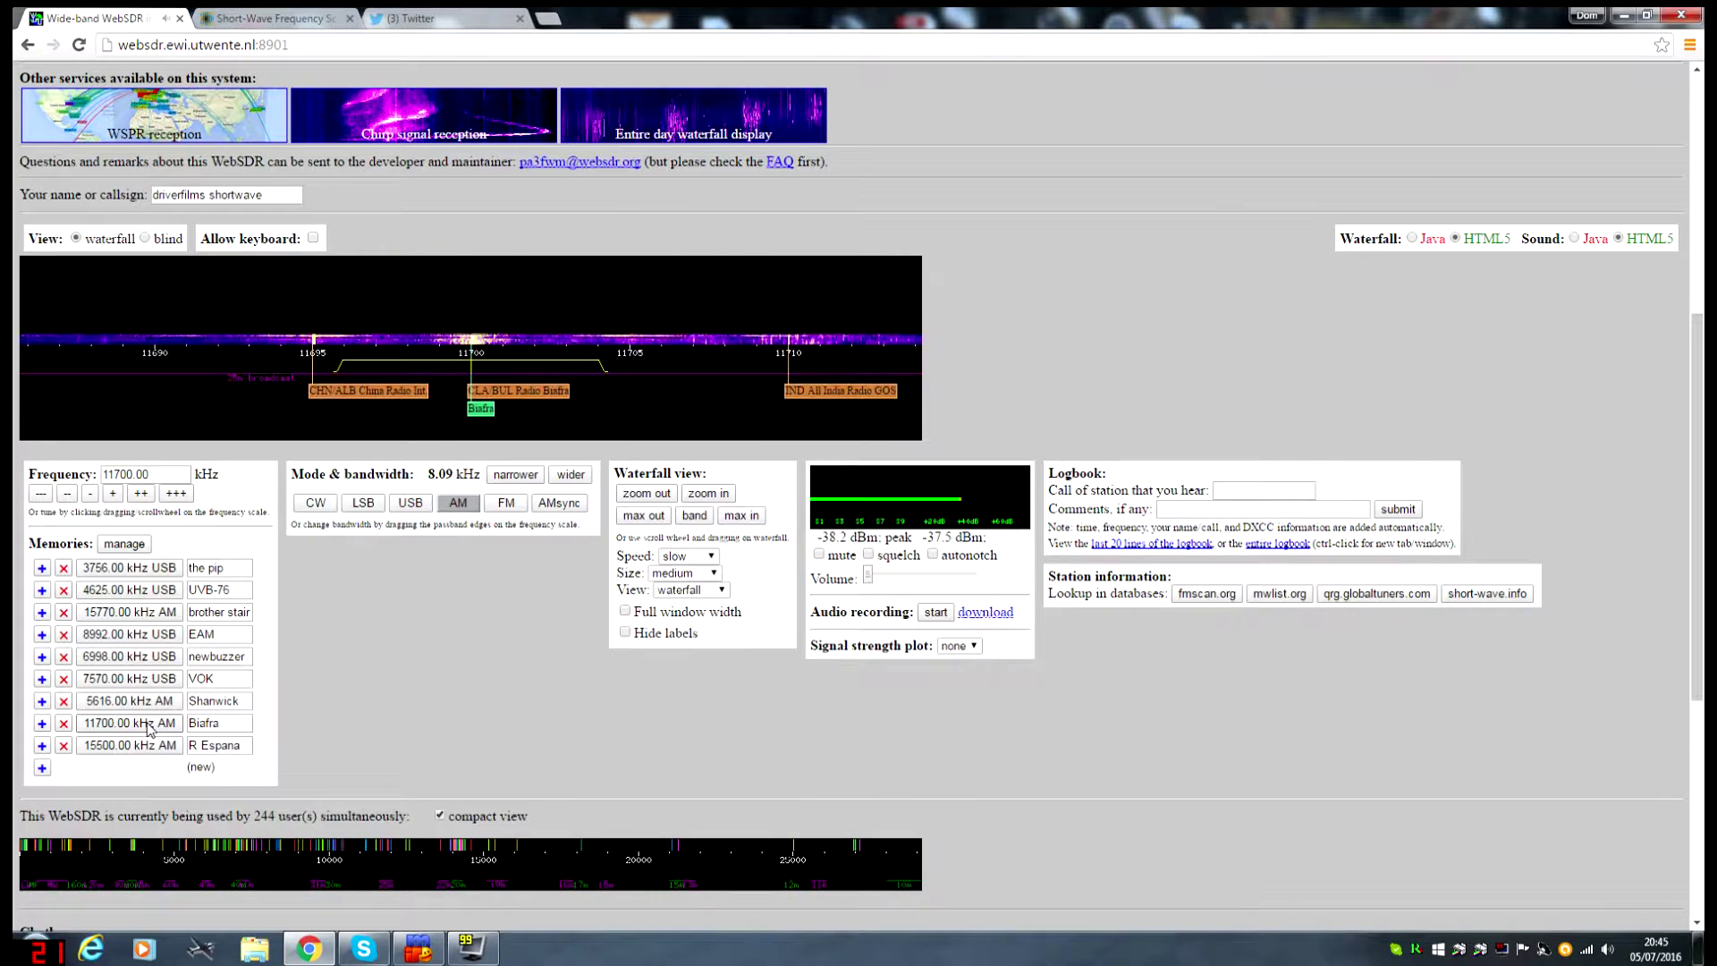
left_click(145, 746)
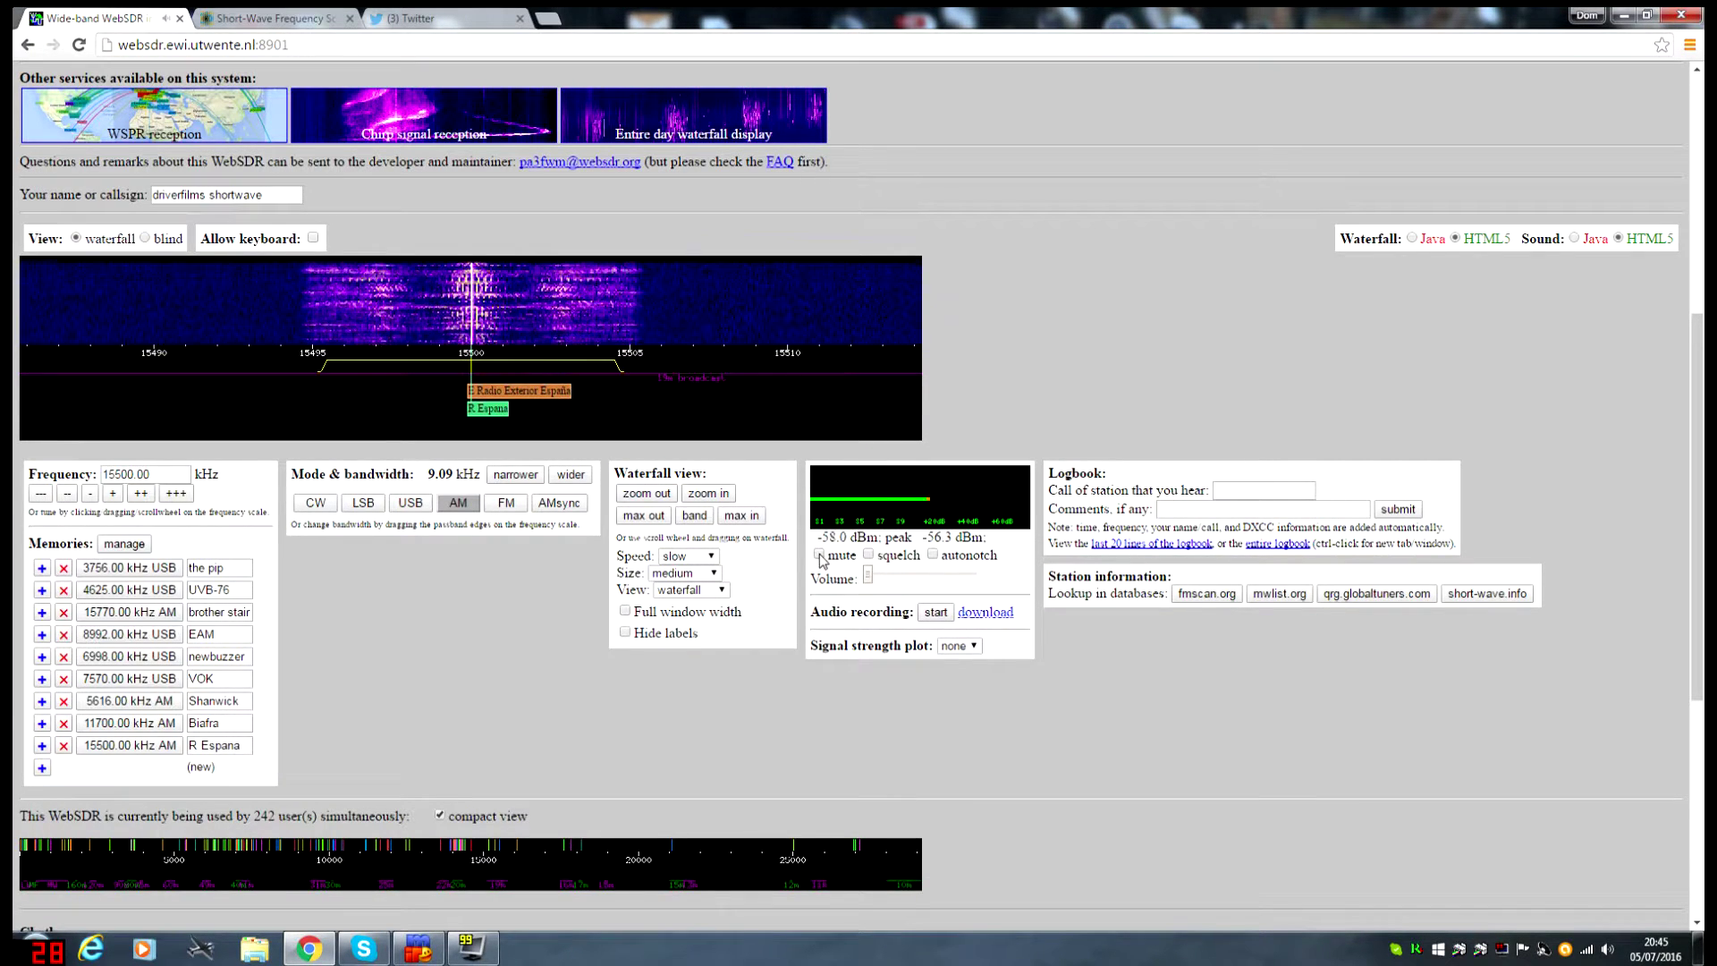
left_click(696, 557)
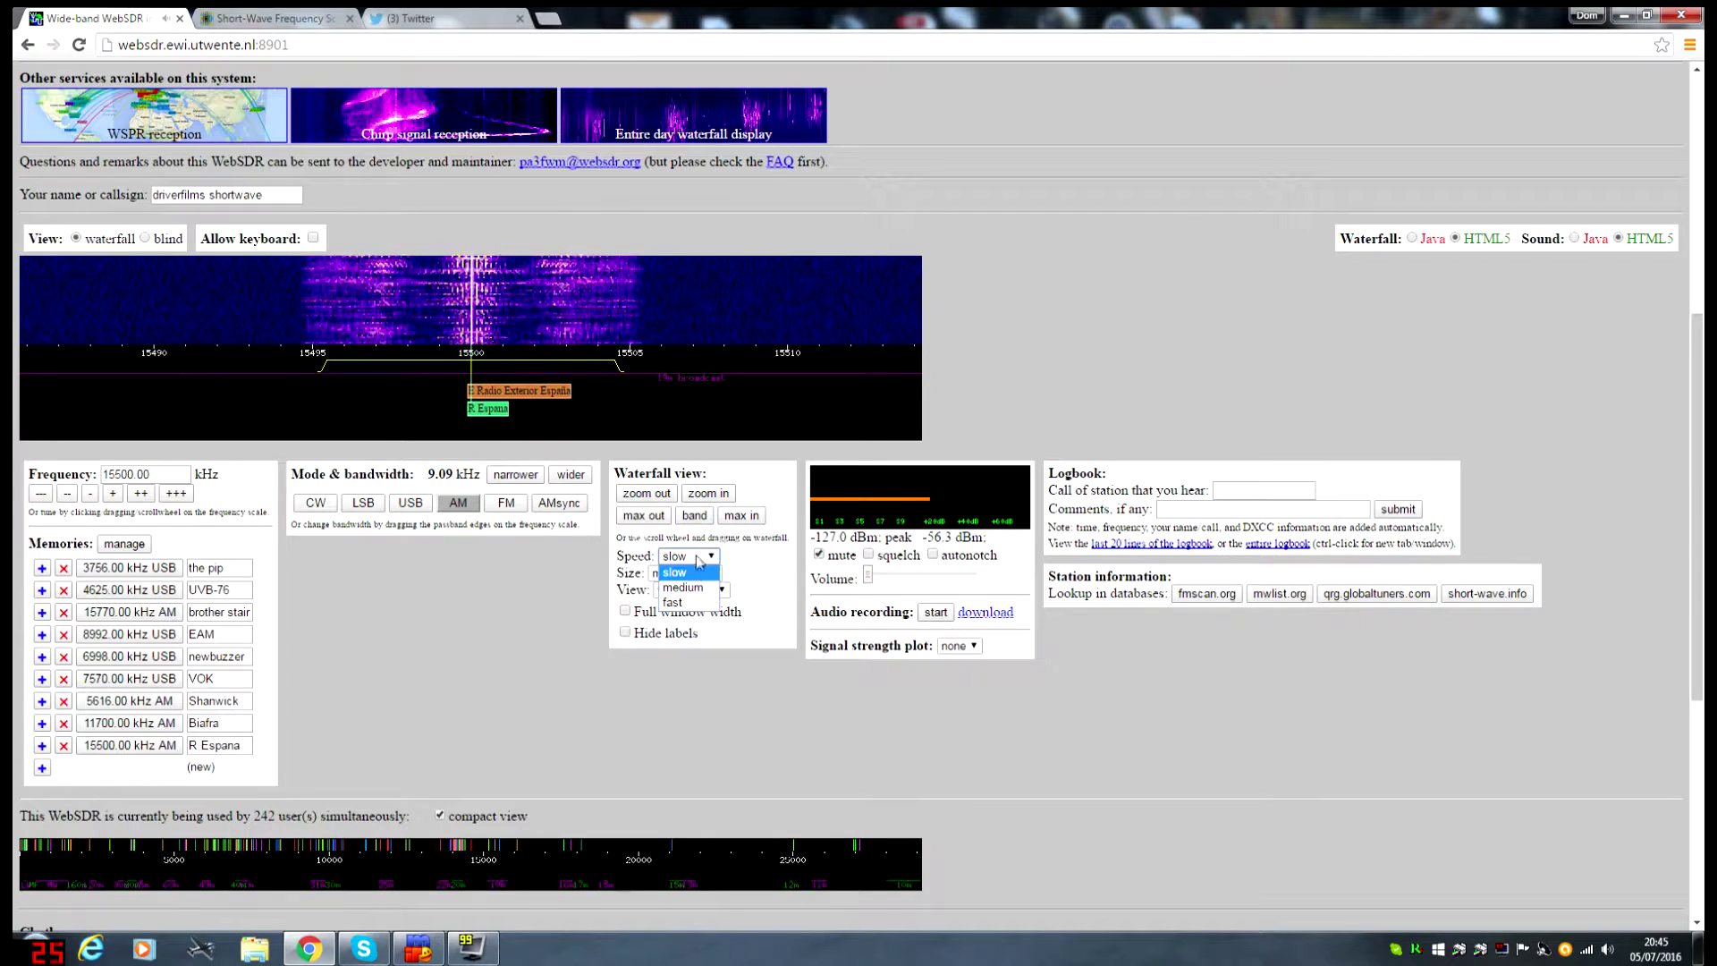
left_click(698, 604)
left_click(710, 556)
left_click(712, 574)
left_click(711, 574)
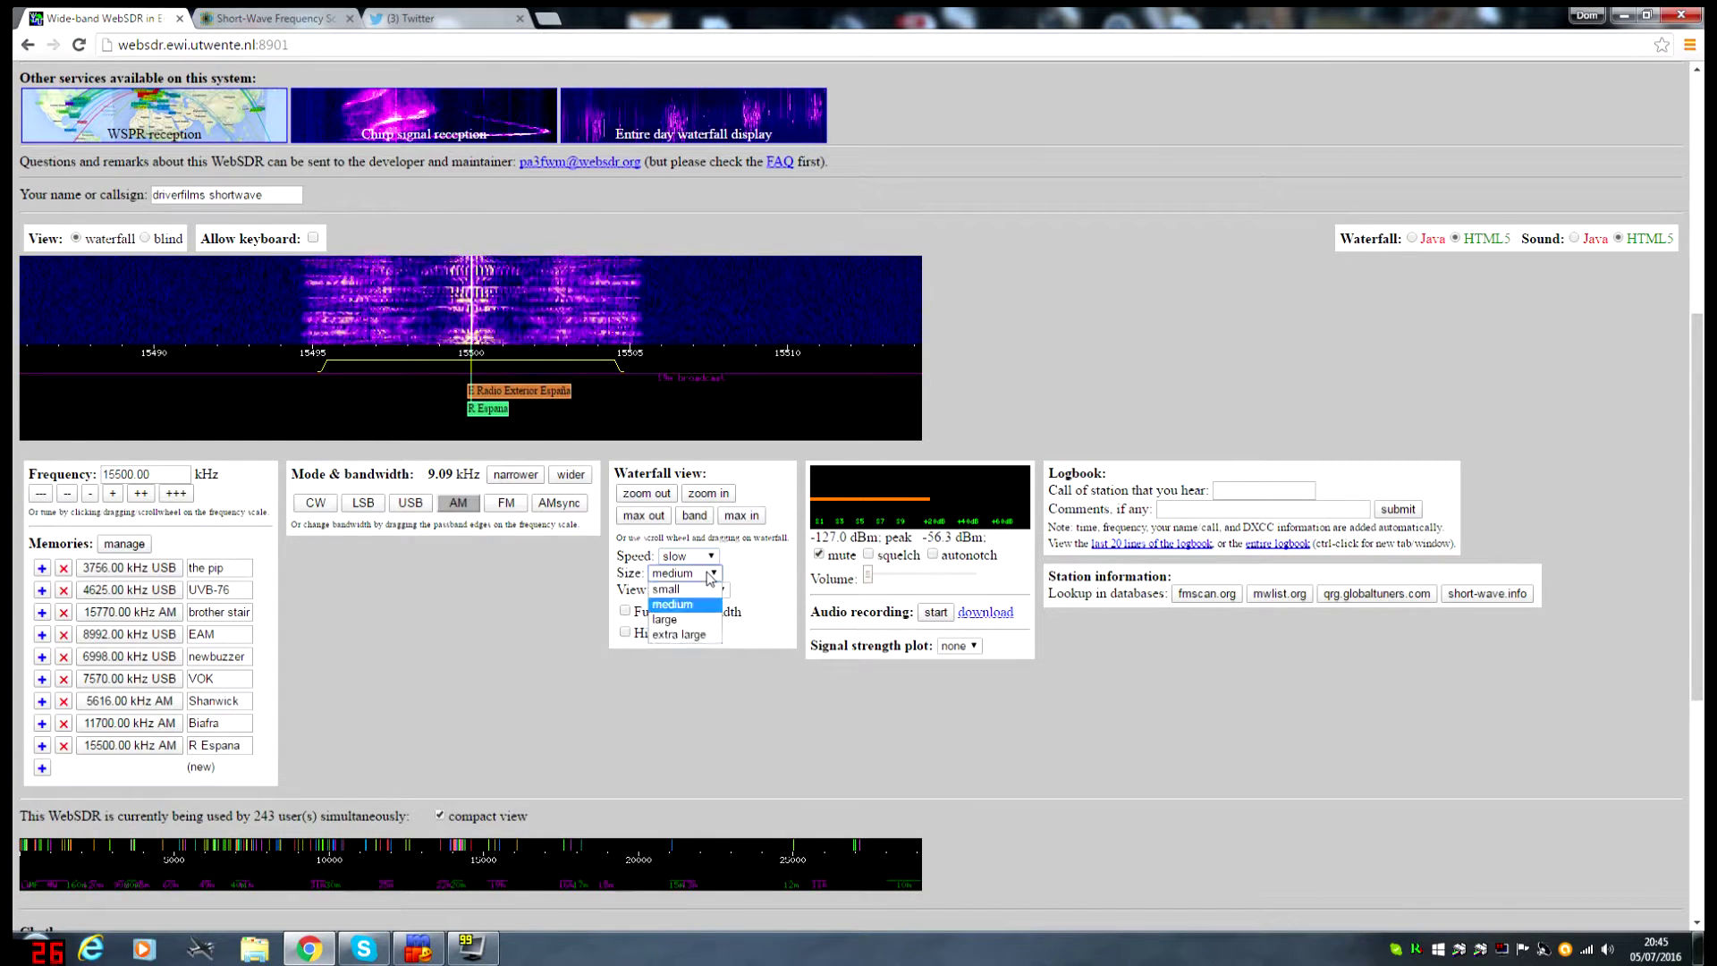
left_click(713, 595)
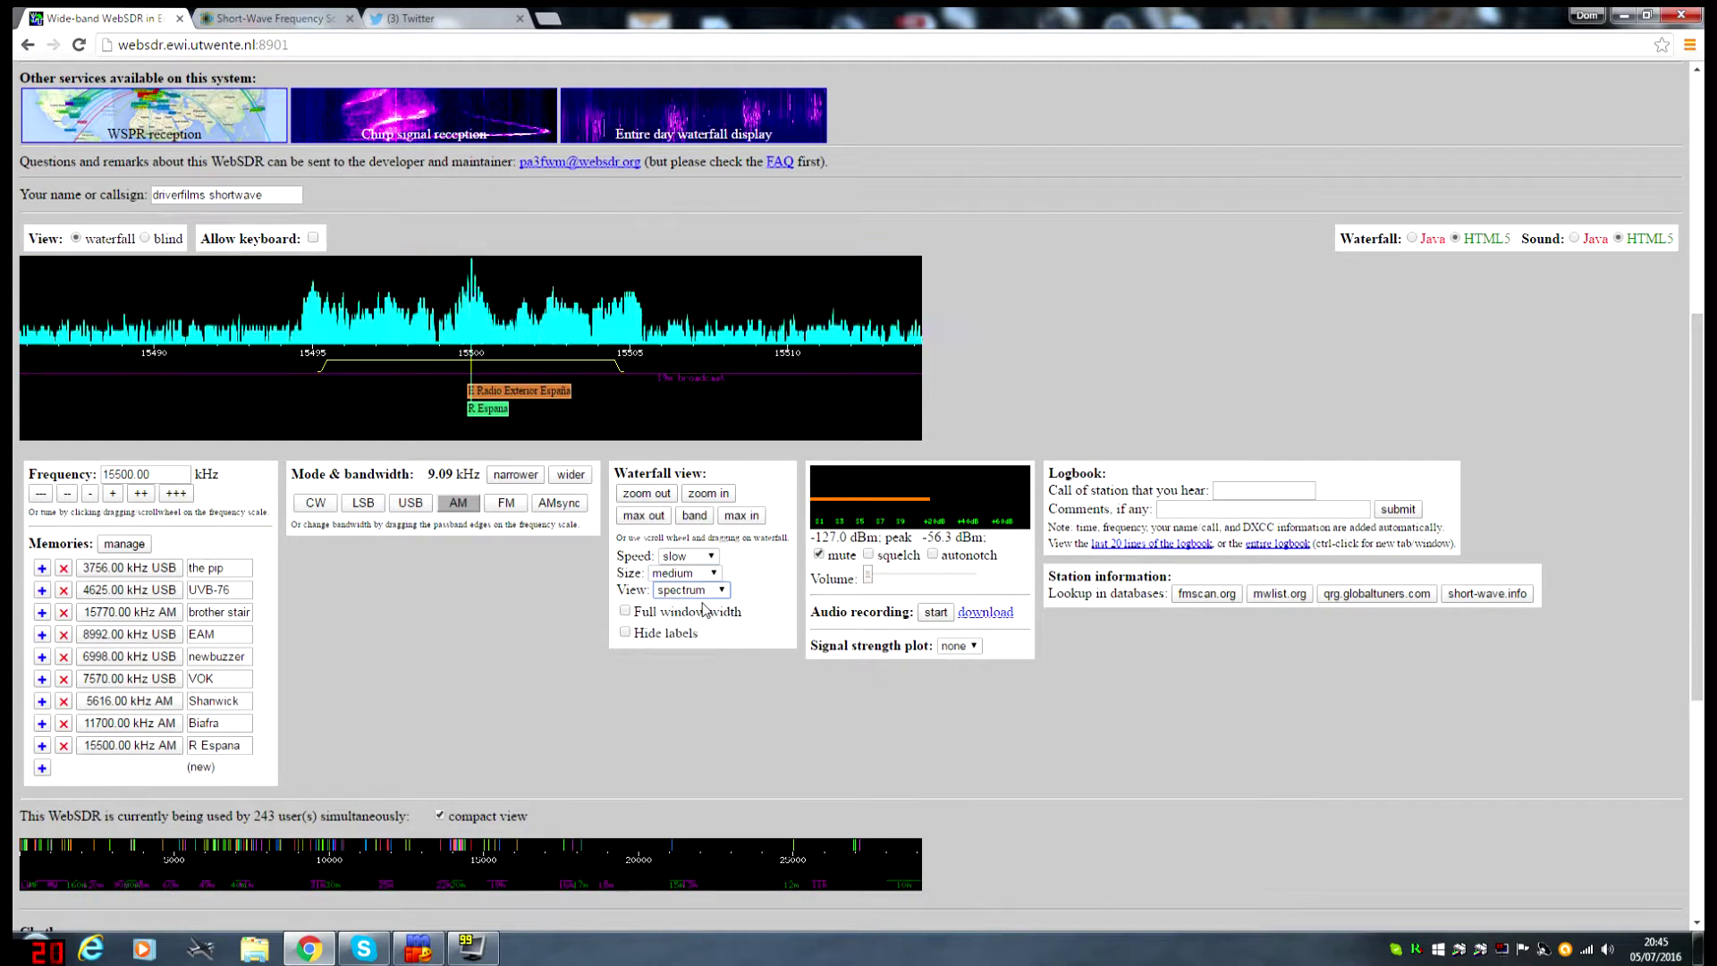
left_click(685, 635)
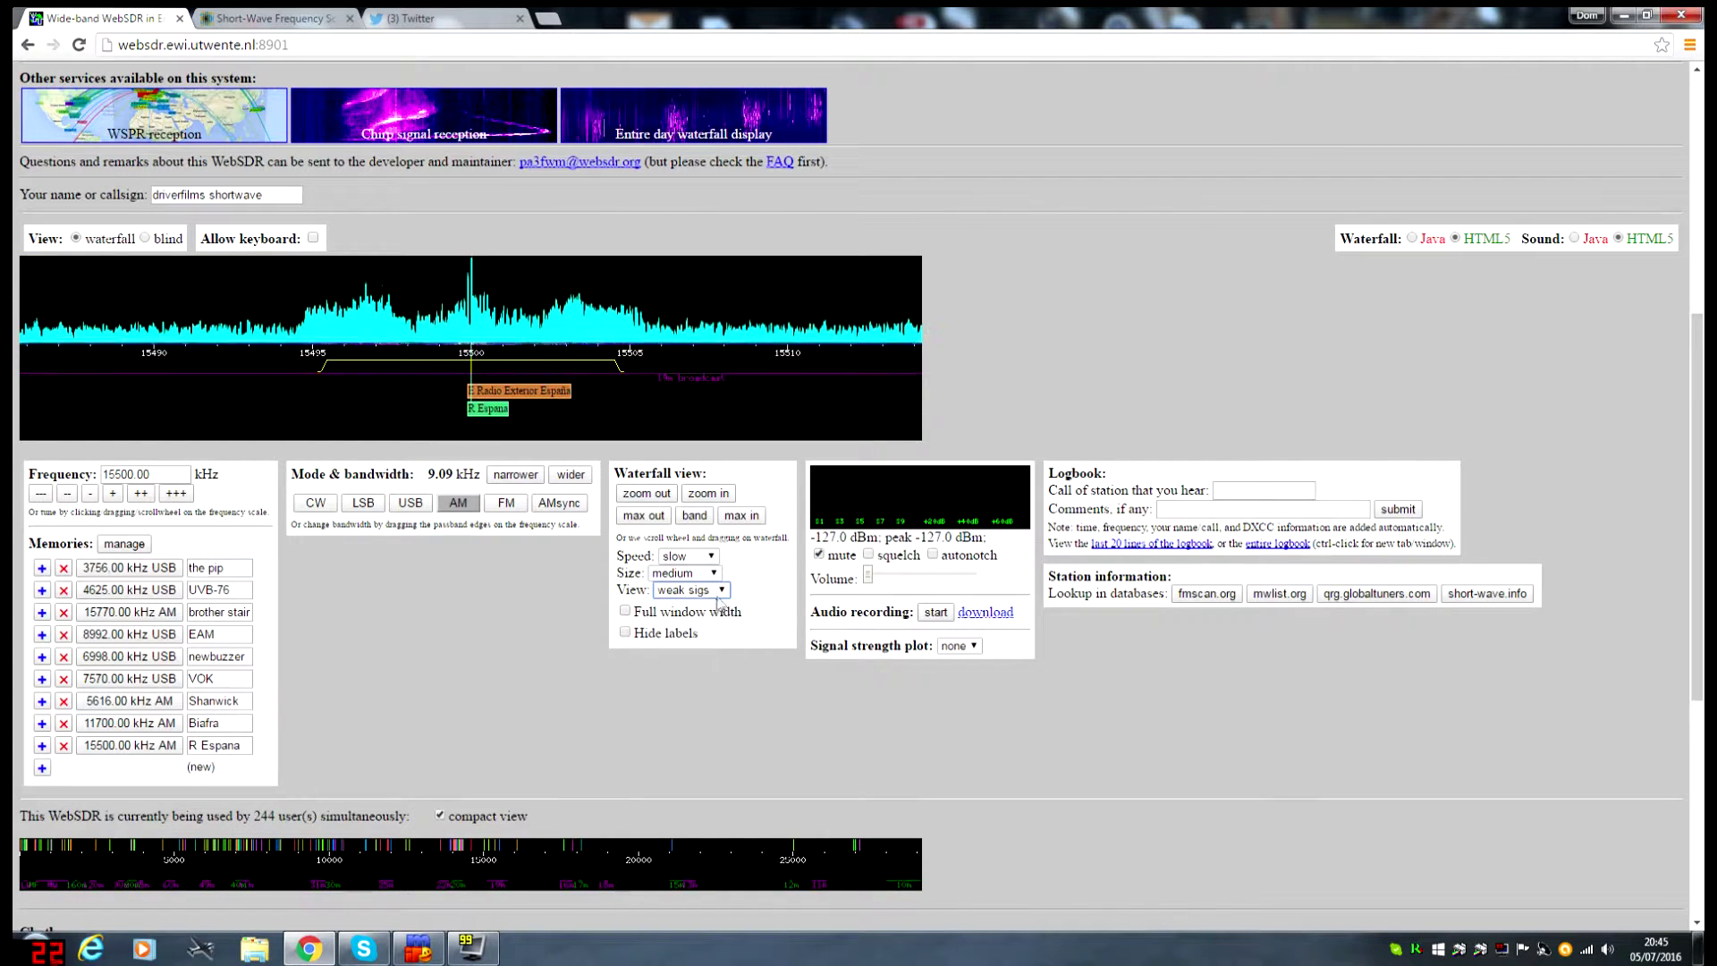
left_click(721, 591)
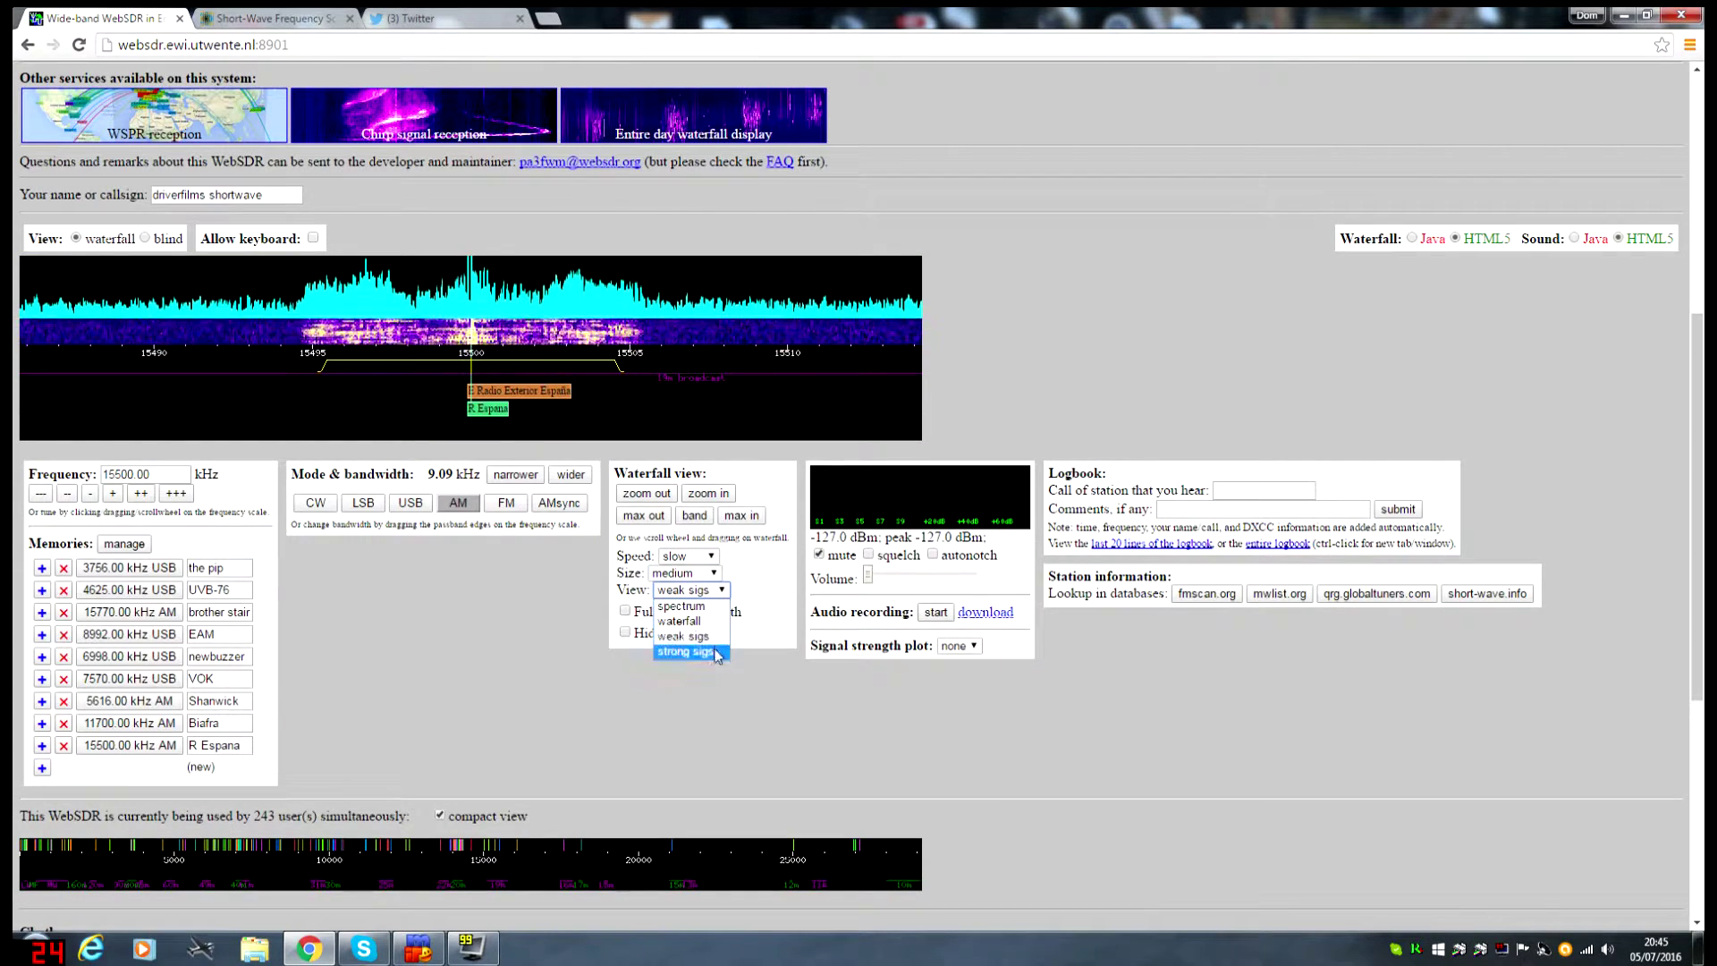
left_click(684, 651)
left_click(721, 592)
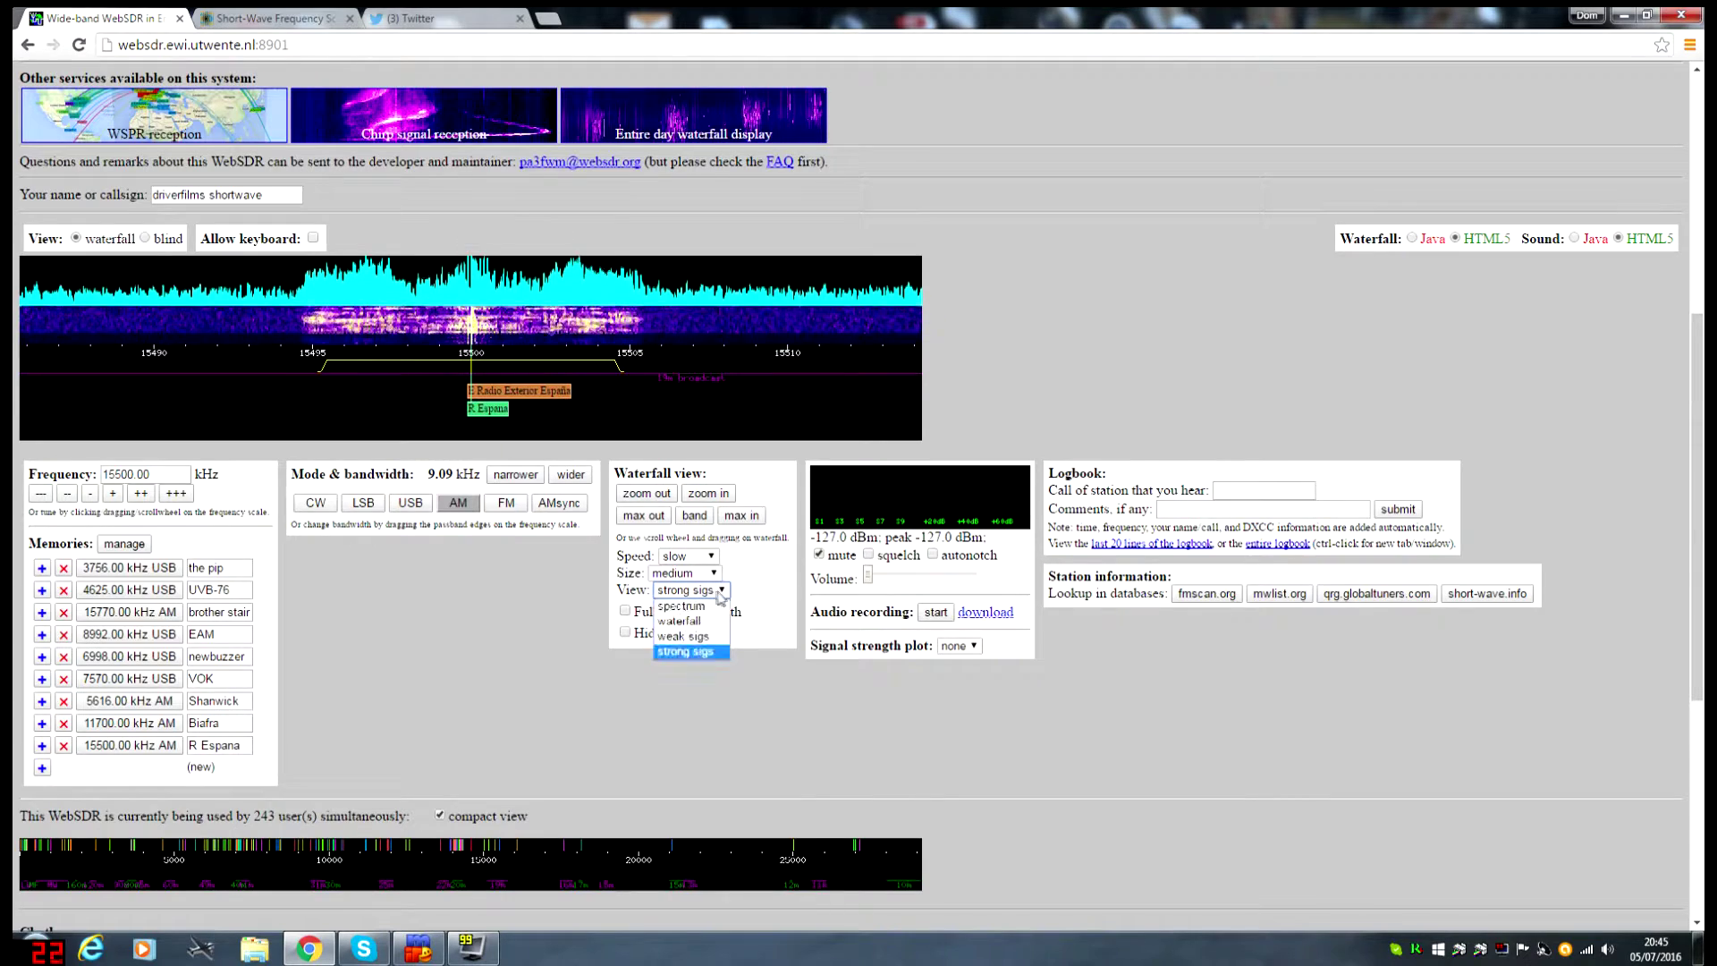
left_click(682, 606)
left_click(688, 588)
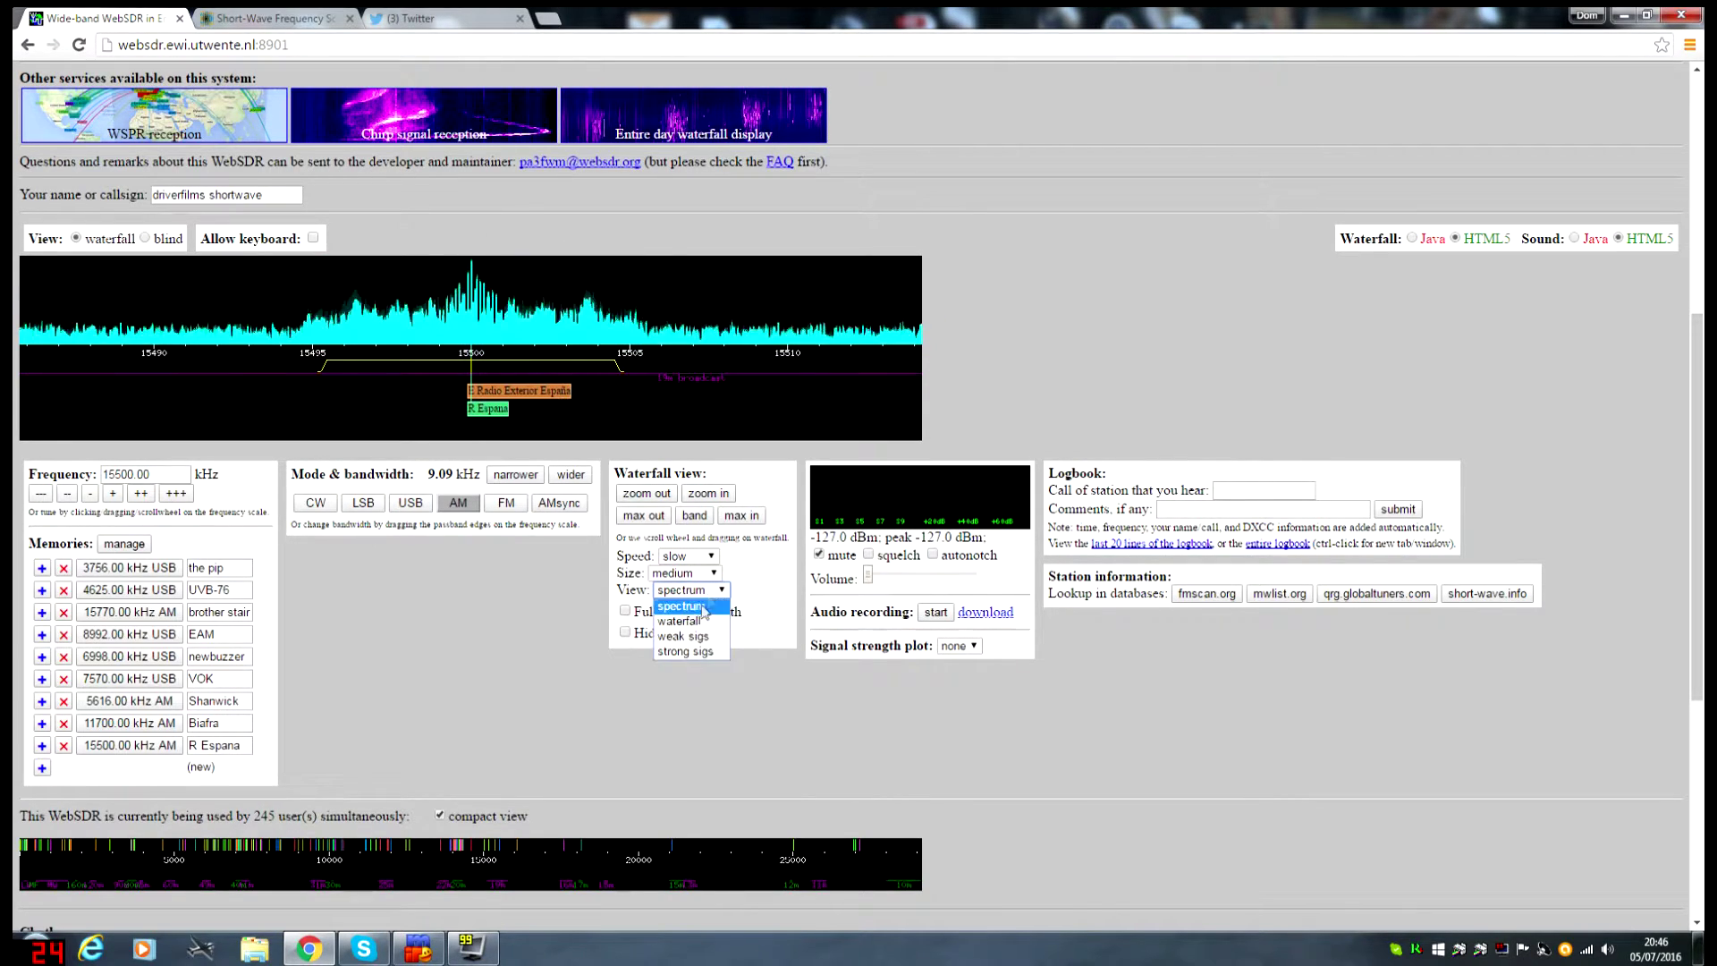
left_click(693, 624)
scroll(499, 641, "down", 4)
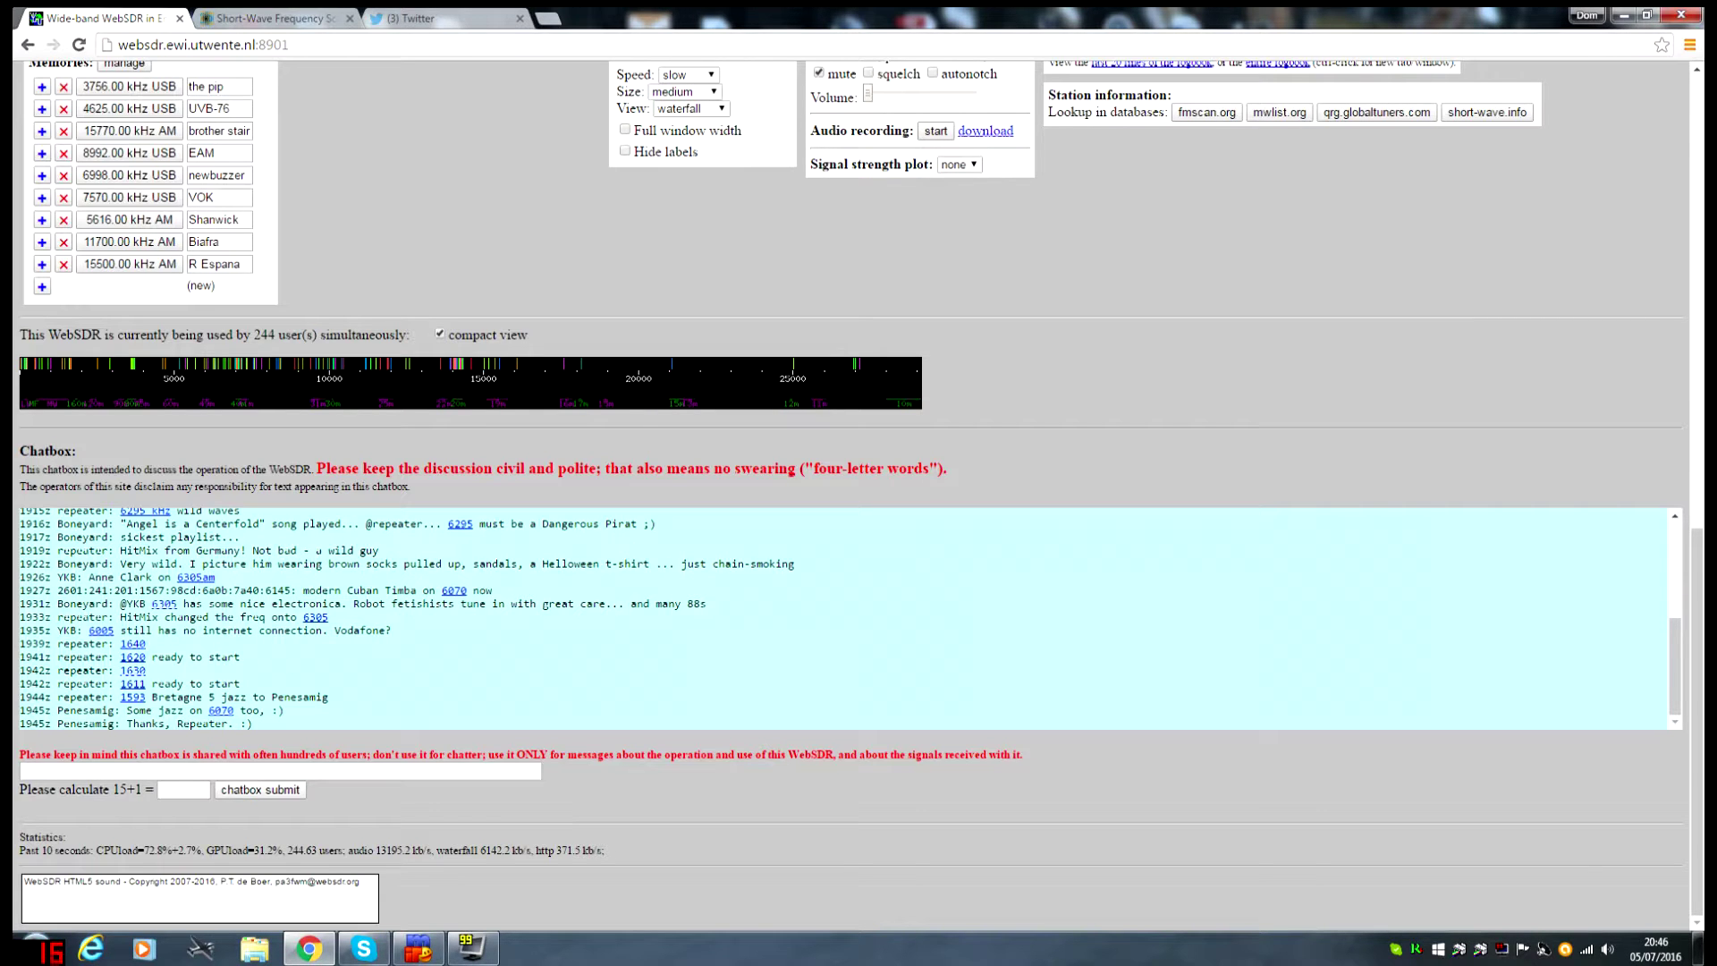
scroll(266, 649, "up", 3)
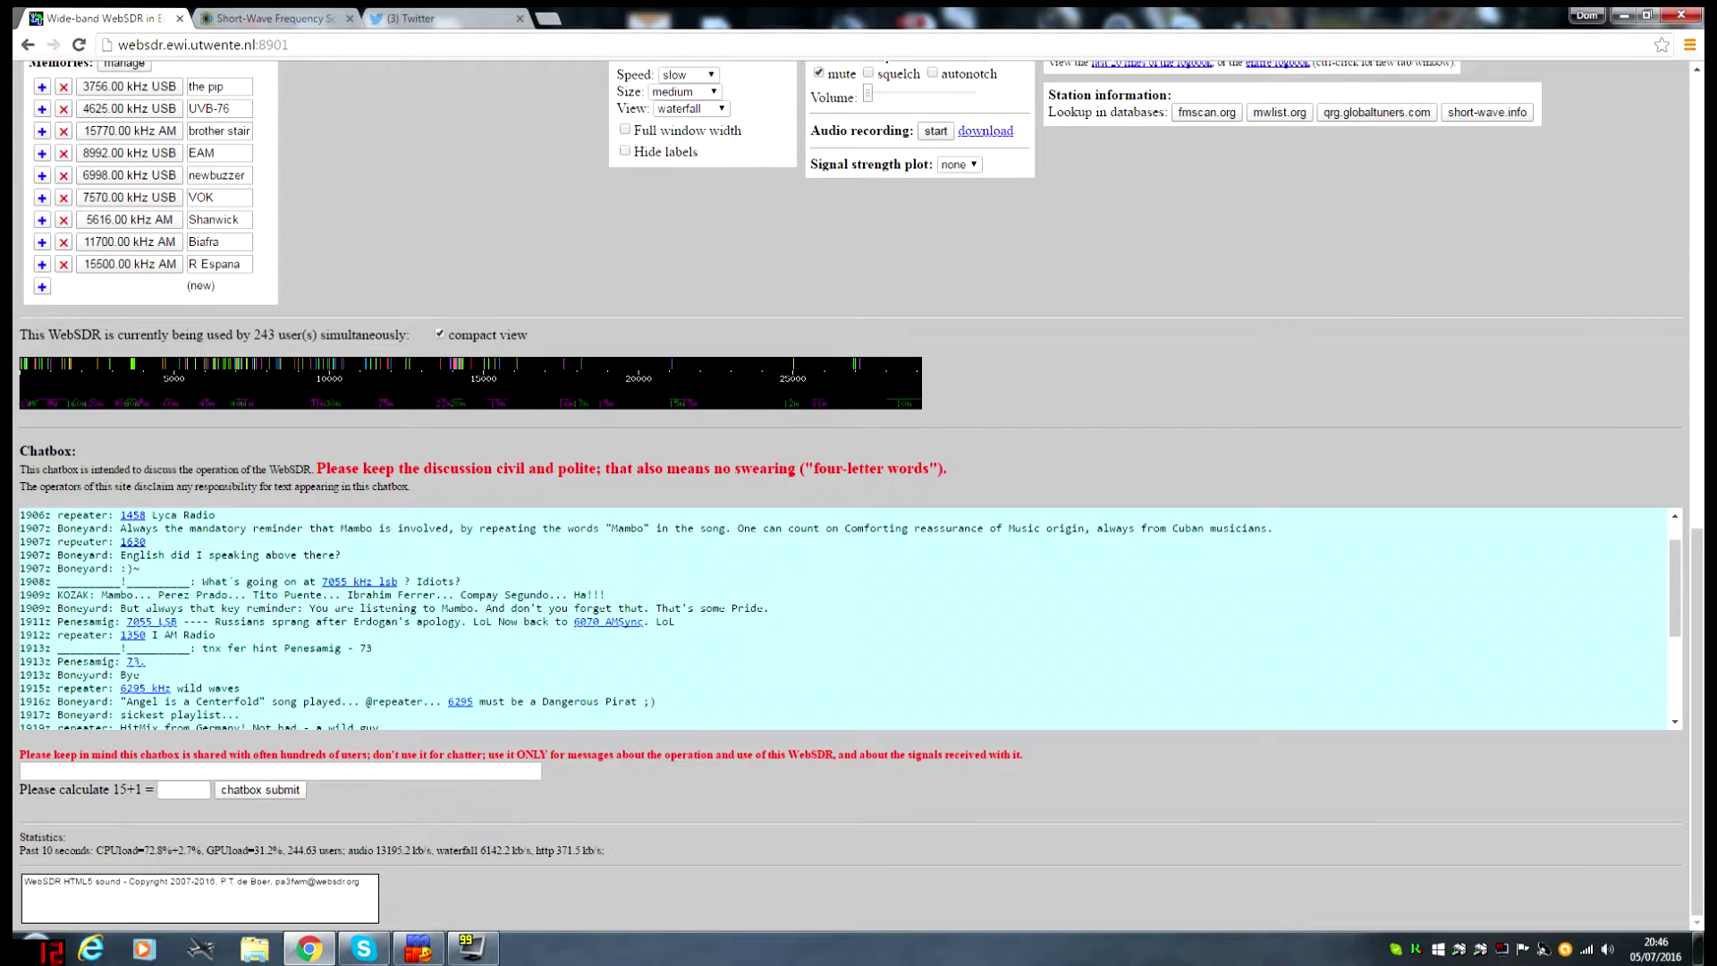
scroll(265, 647, "down", 2)
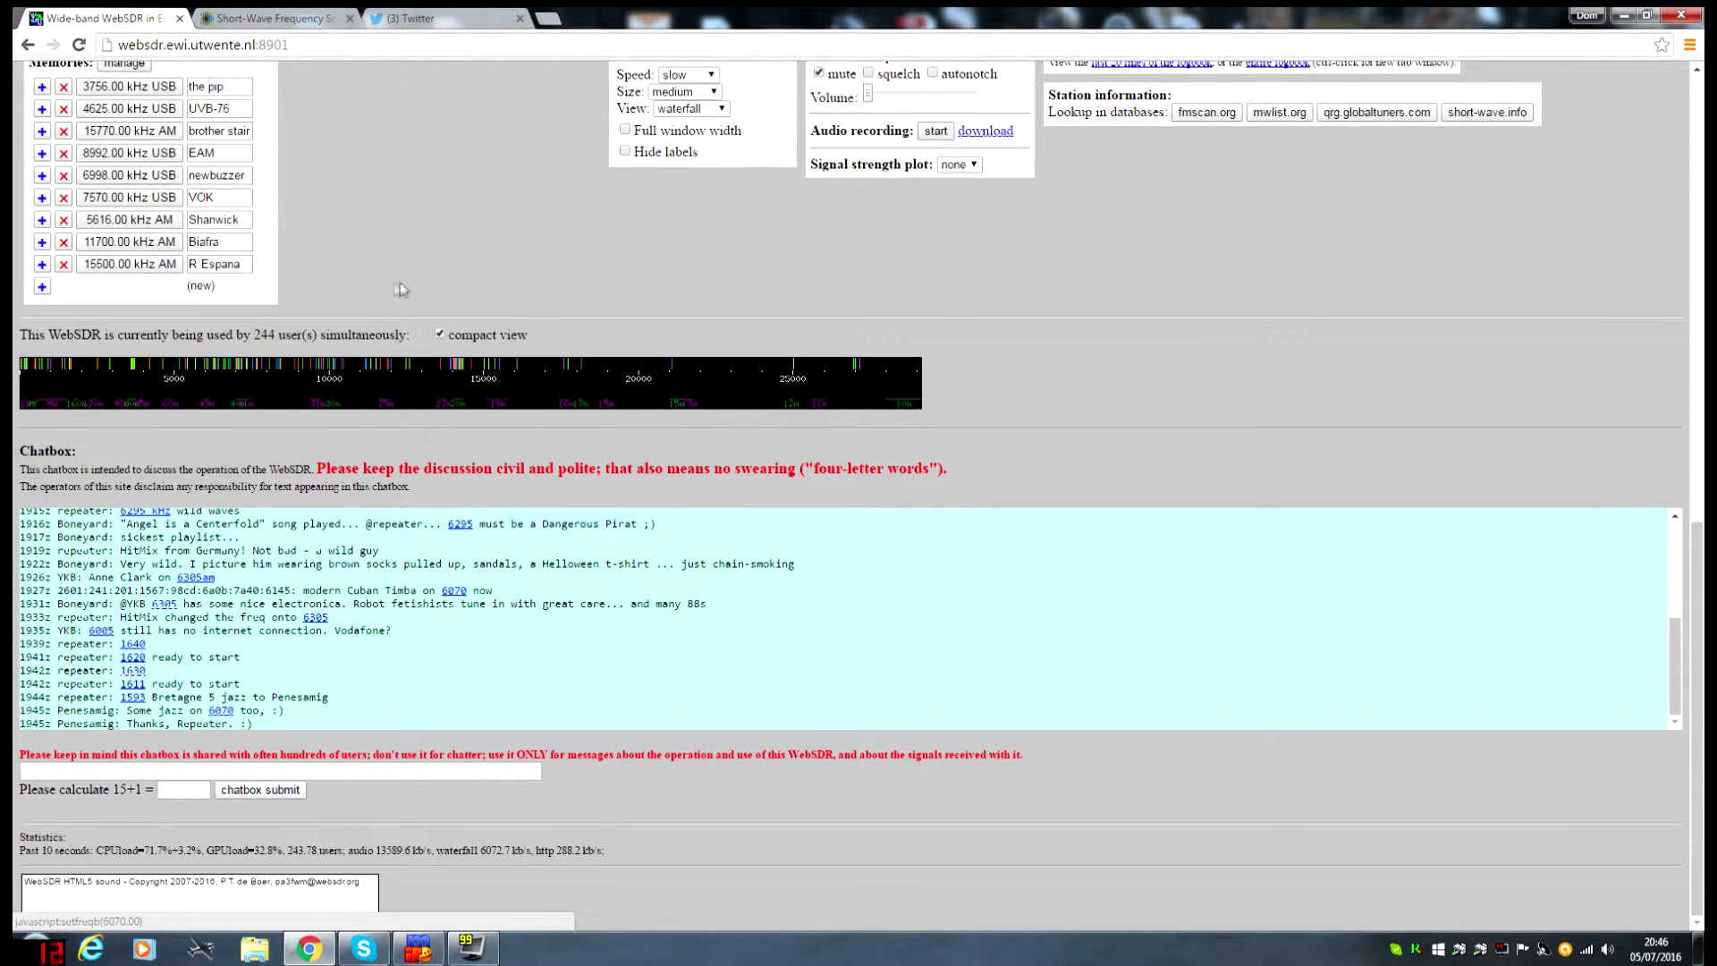
scroll(401, 288, "up", 1)
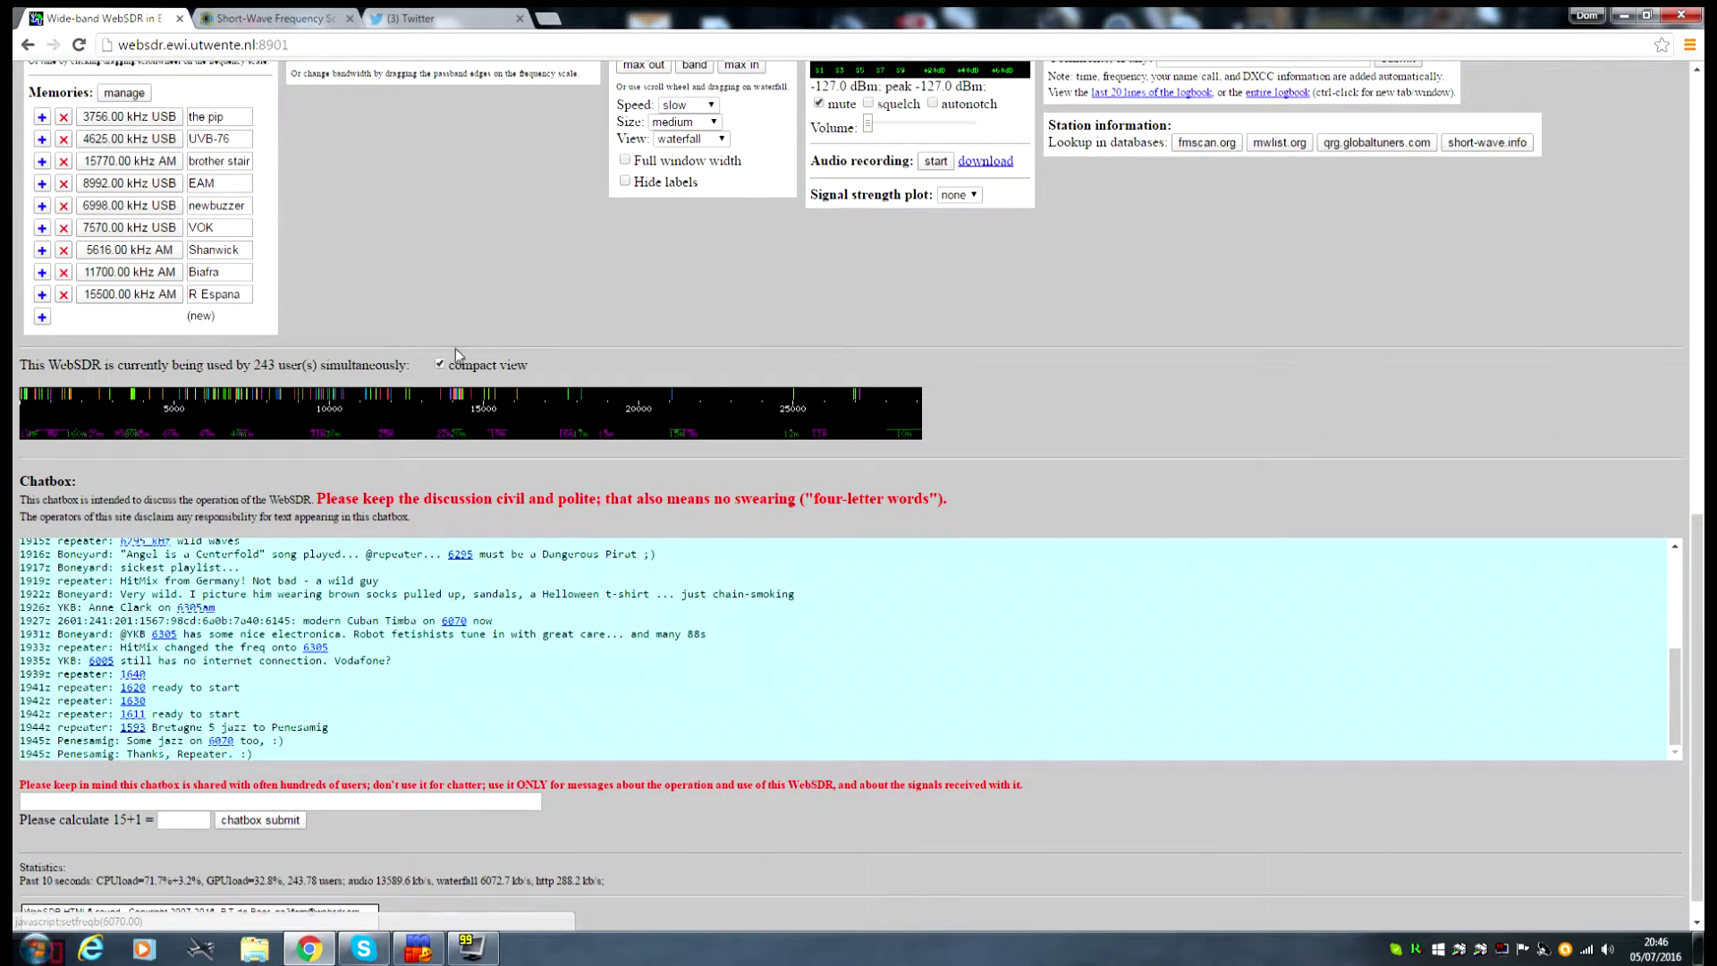
scroll(449, 363, "up", 3)
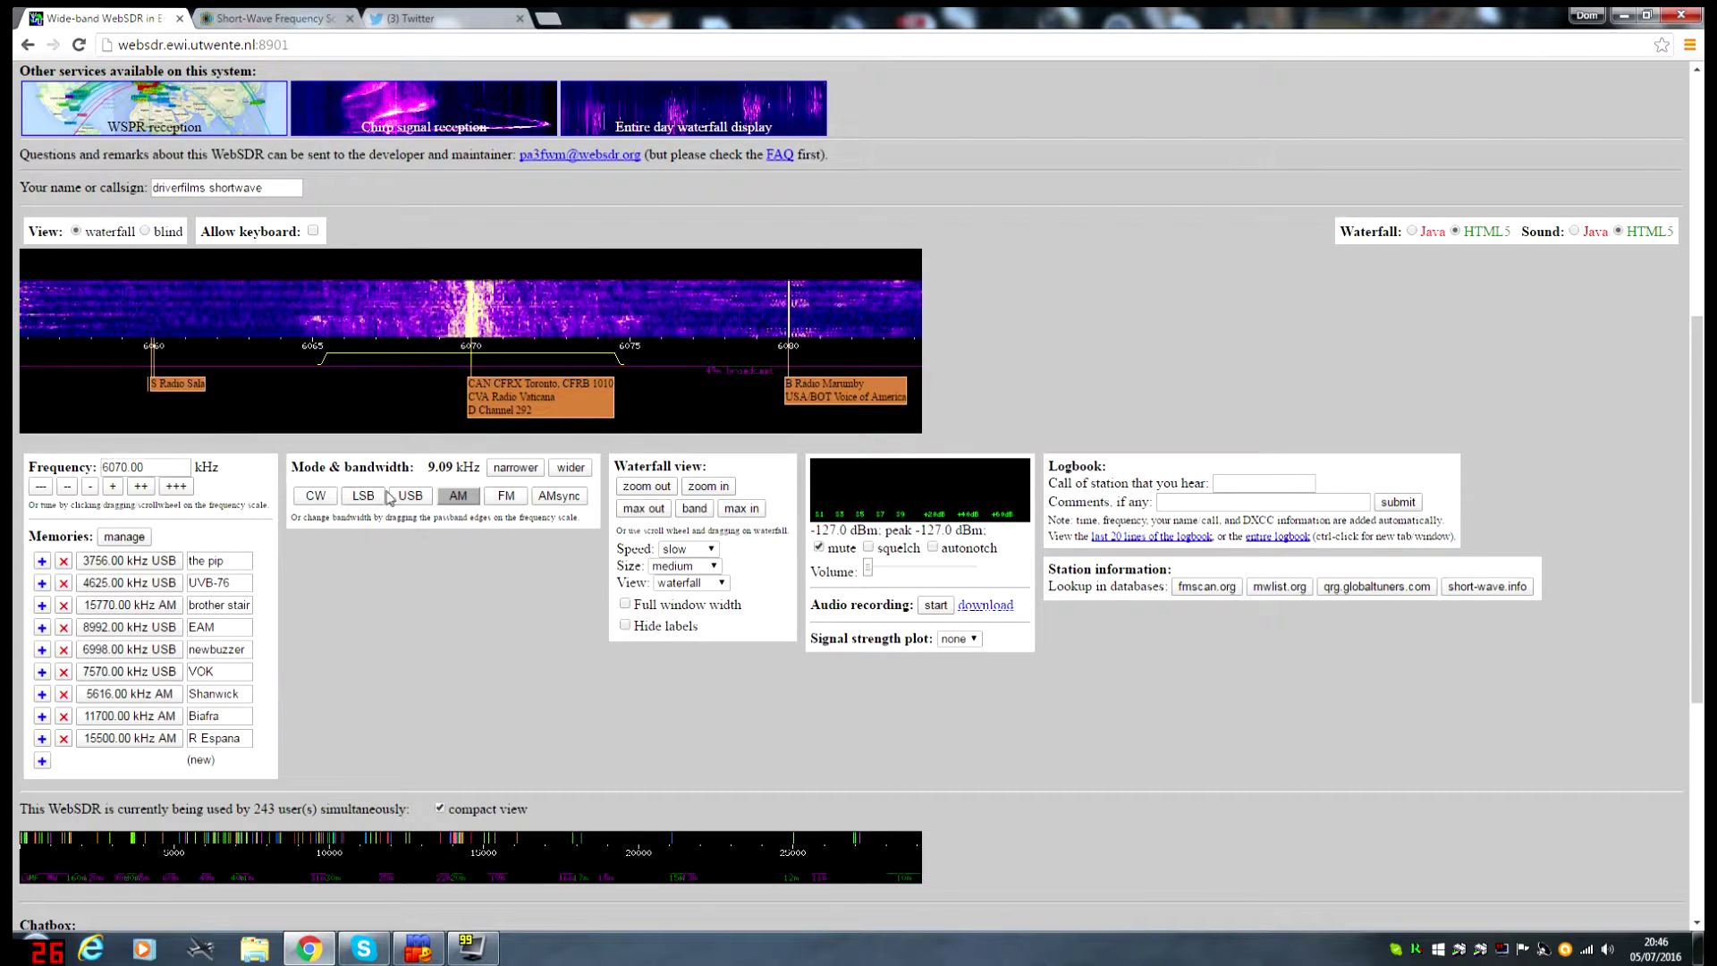
Step: Unmute with volume up, lock 6070 kHz in synchronous AM, then lower volume and mute
left_click(868, 570)
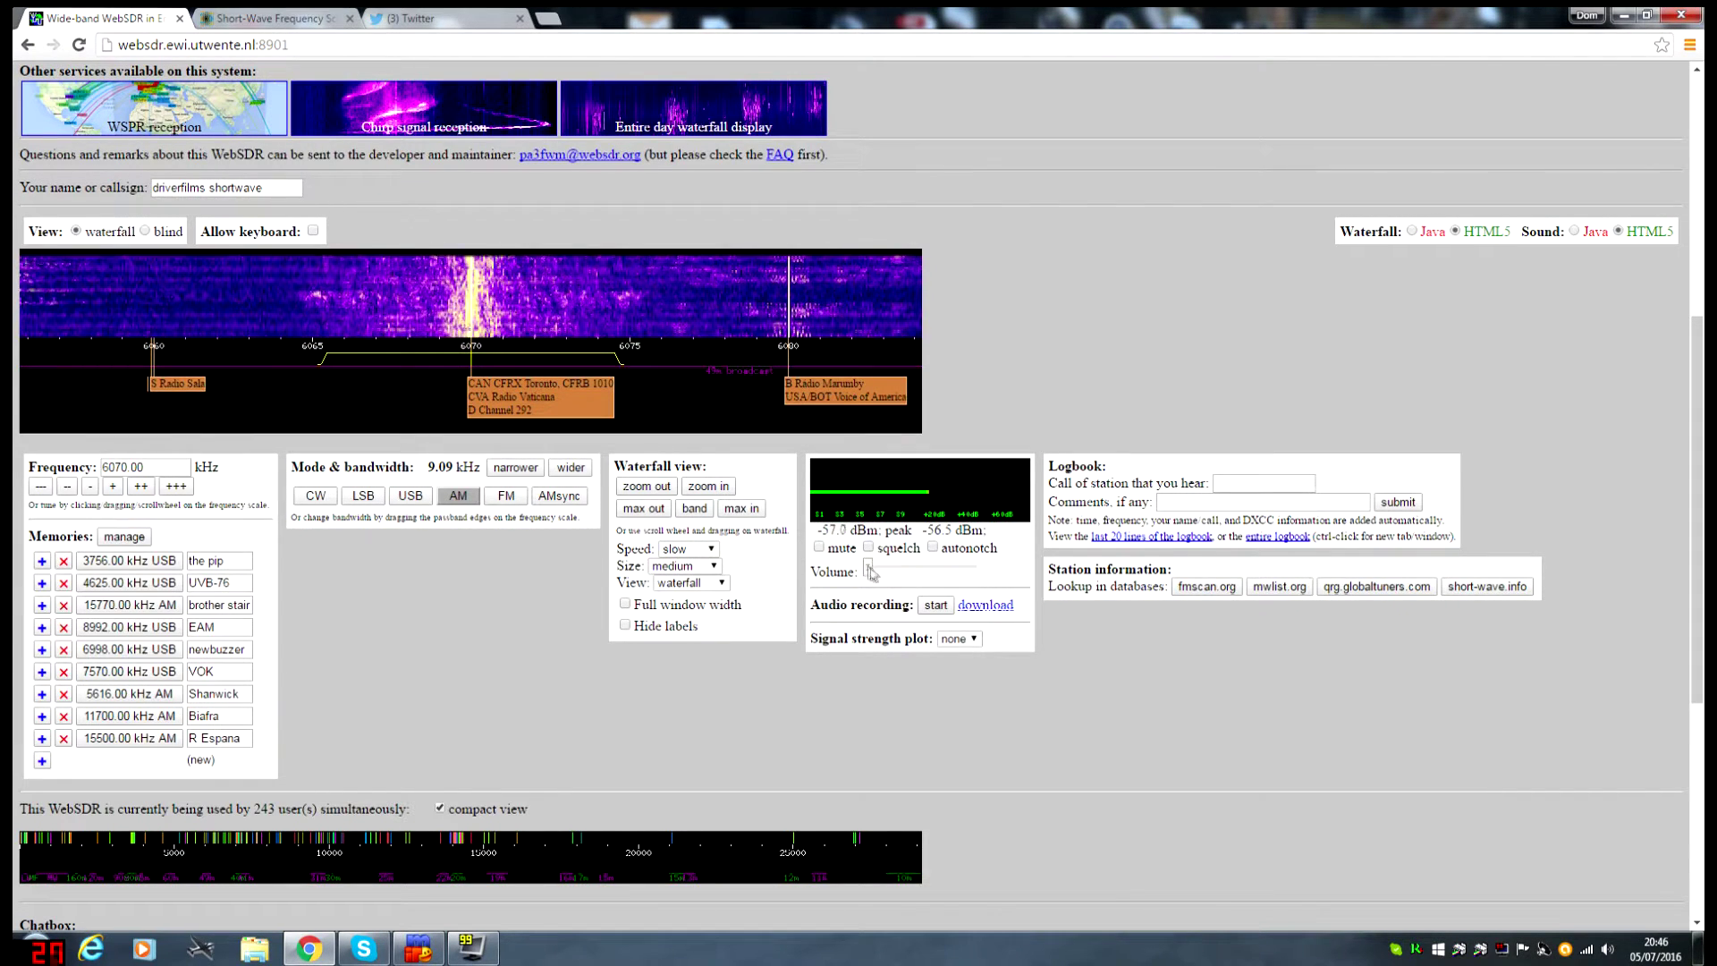
left_click_drag(868, 570, 897, 573)
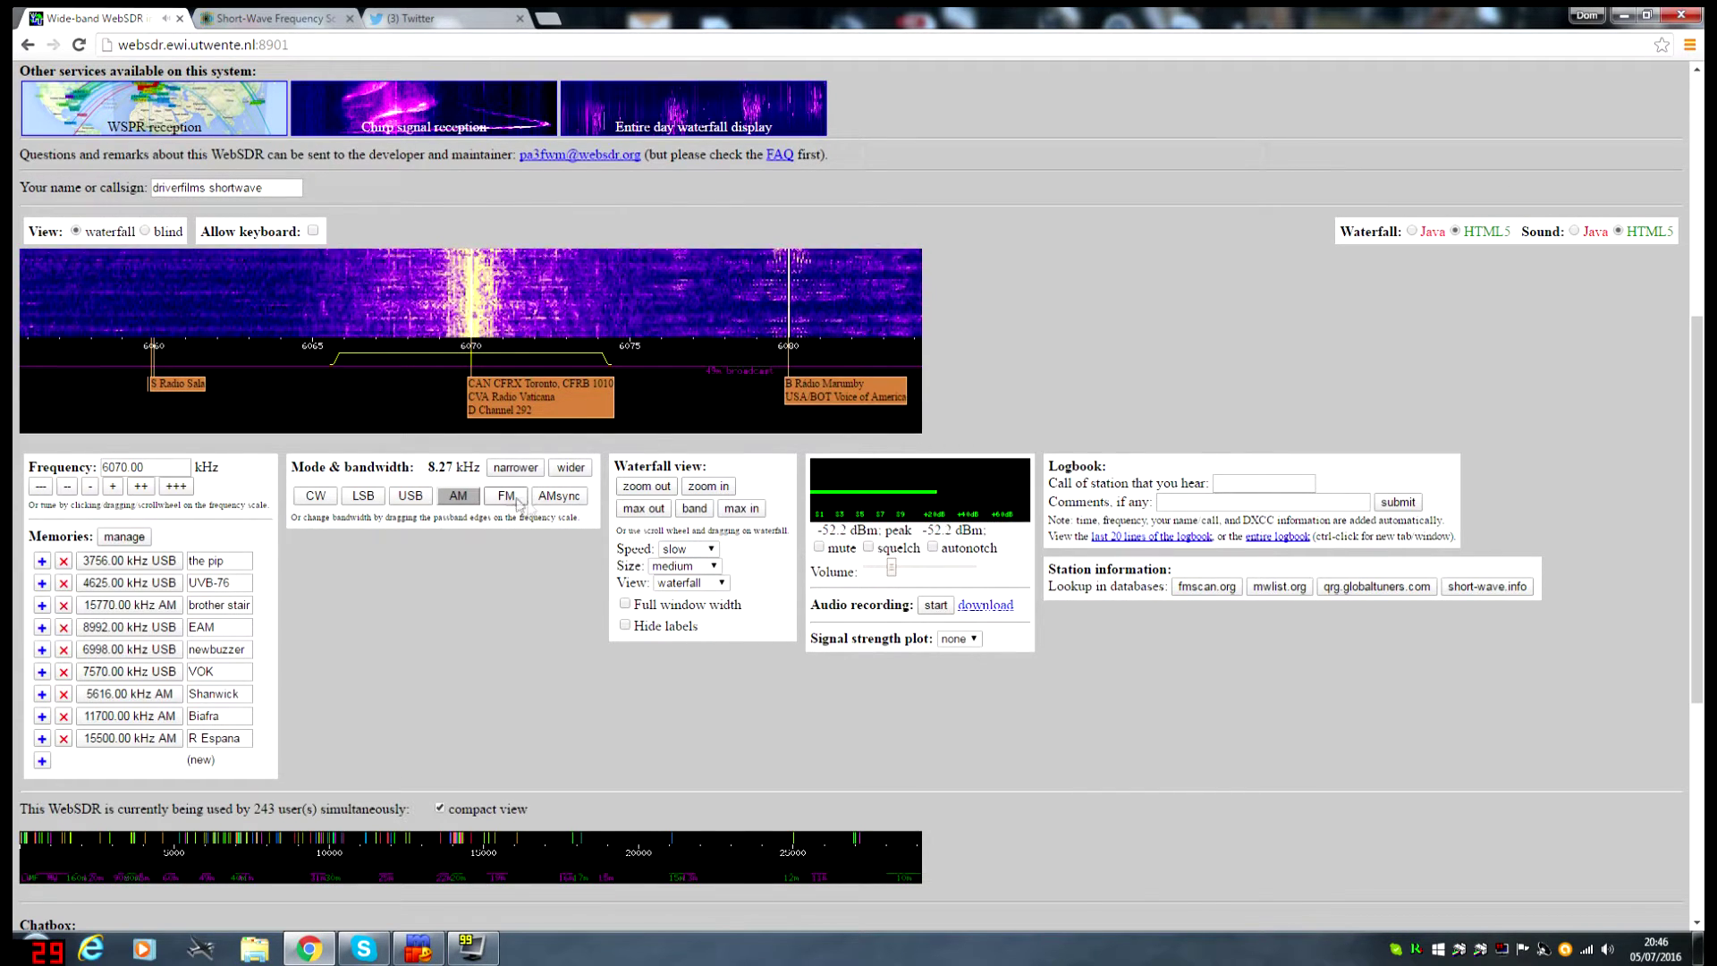
left_click(558, 495)
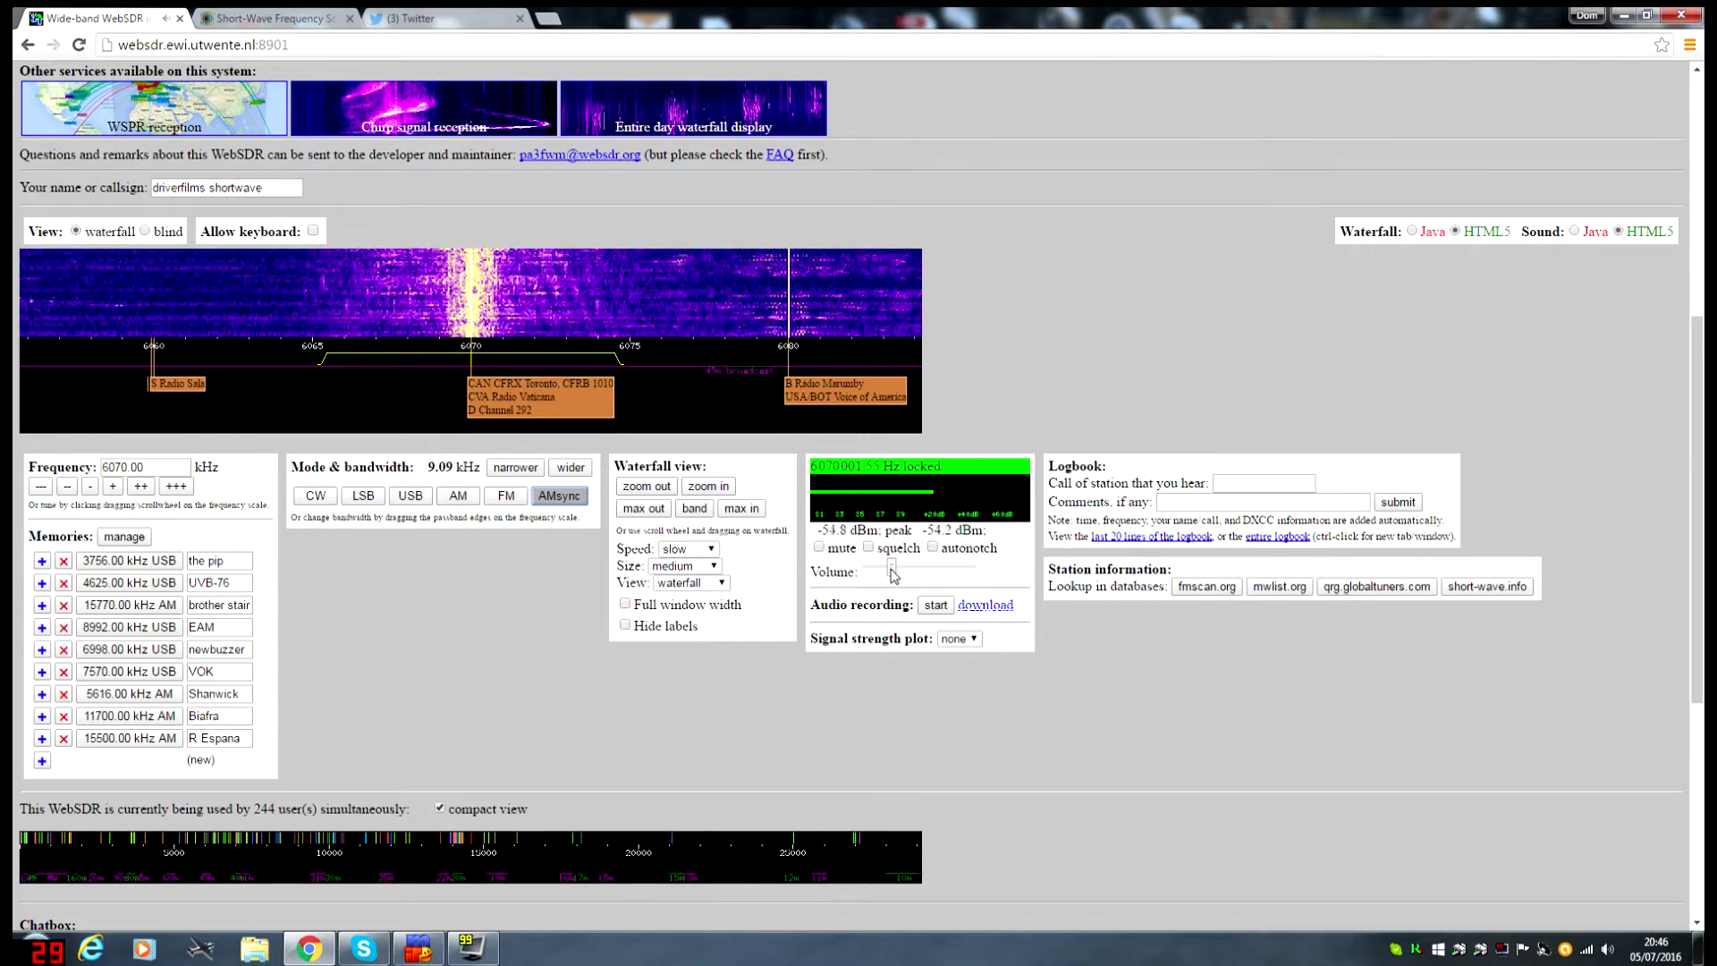
left_click_drag(893, 574, 868, 572)
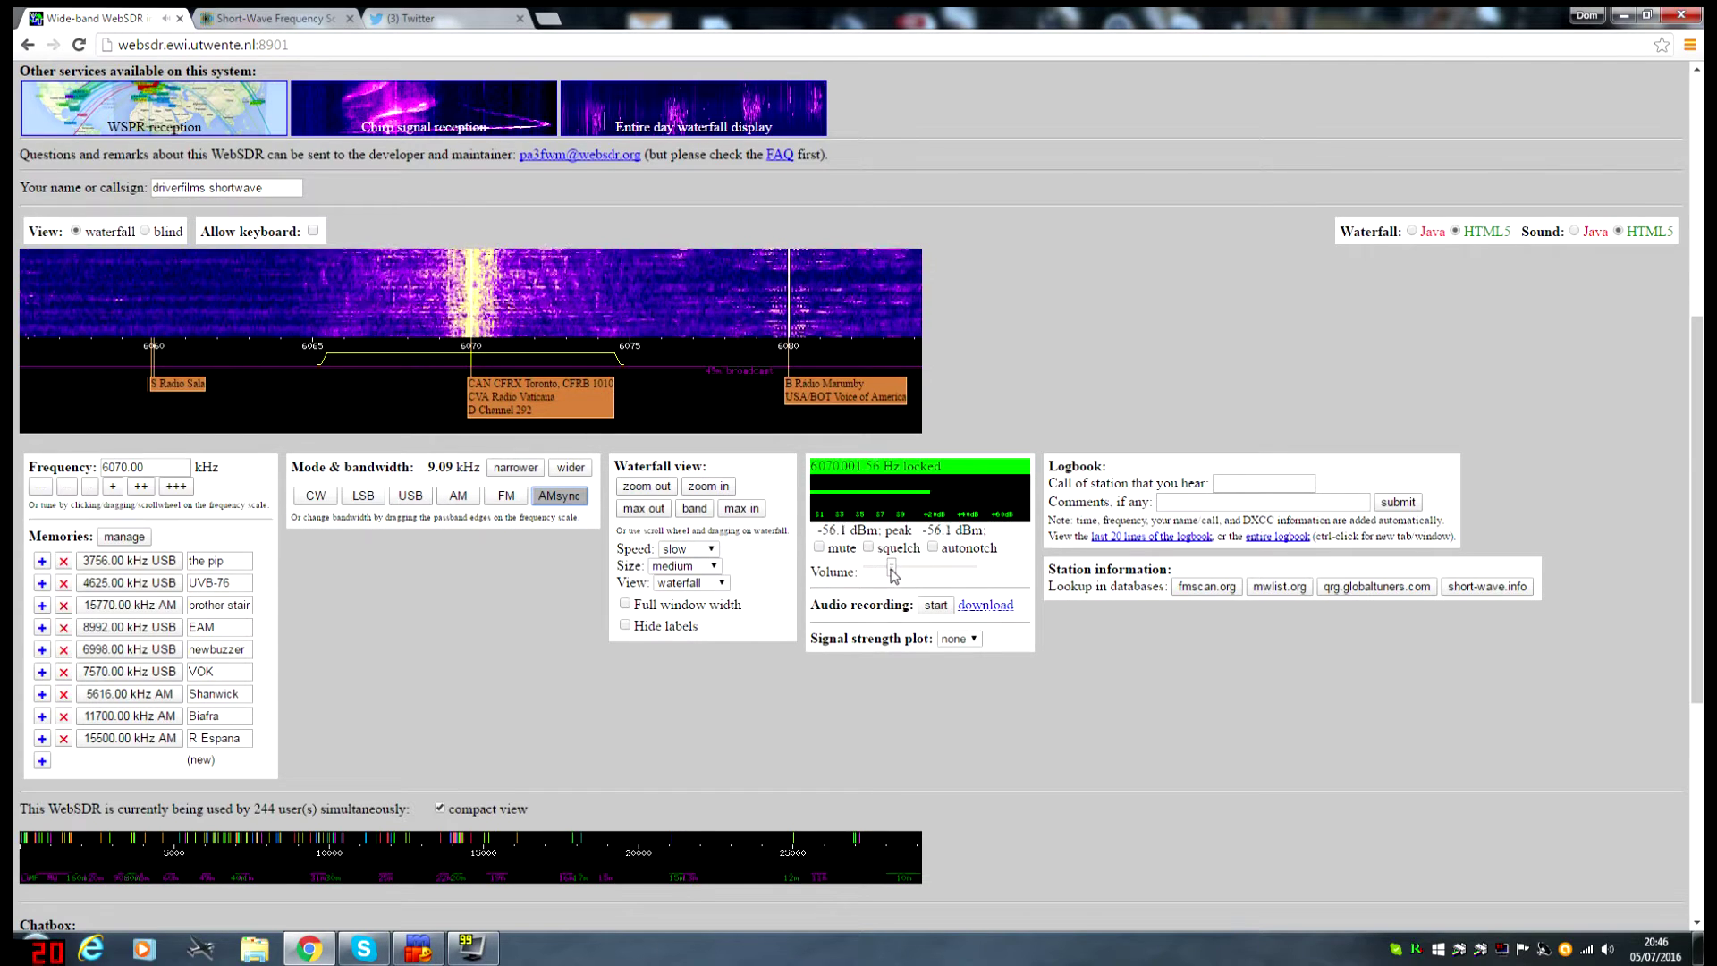
left_click(818, 548)
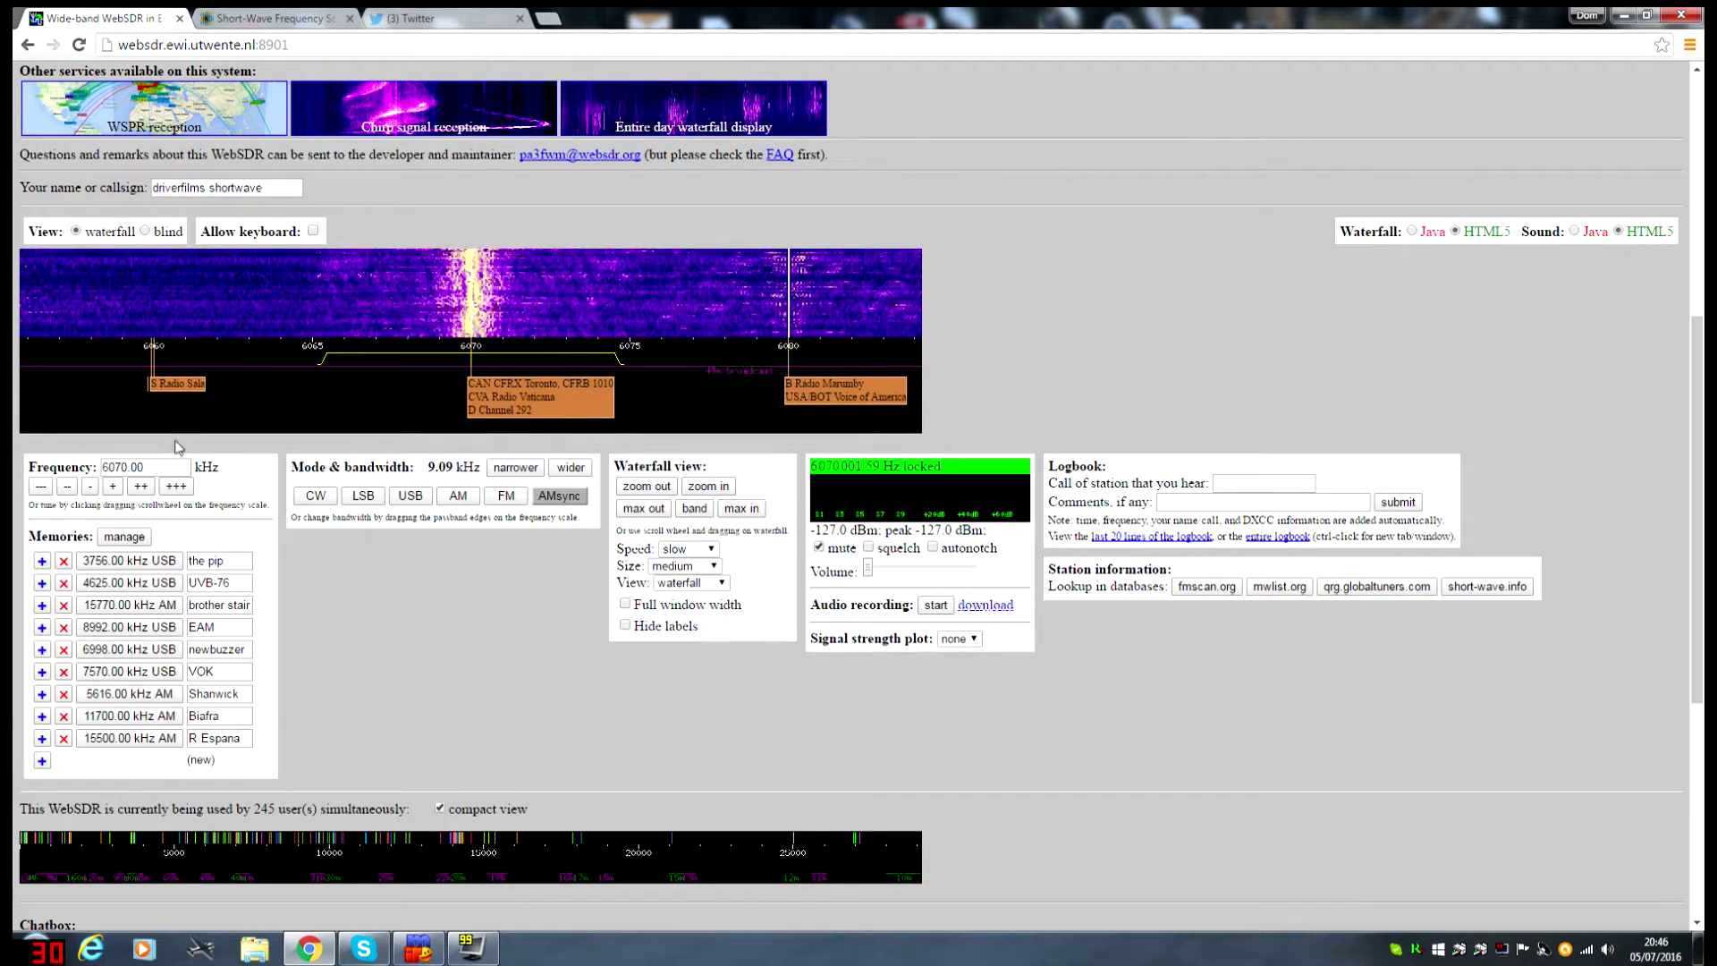
Step: Tune to 100 kHz and pan the waterfall up through longwave to the 828–936 kHz range
double_click(121, 466)
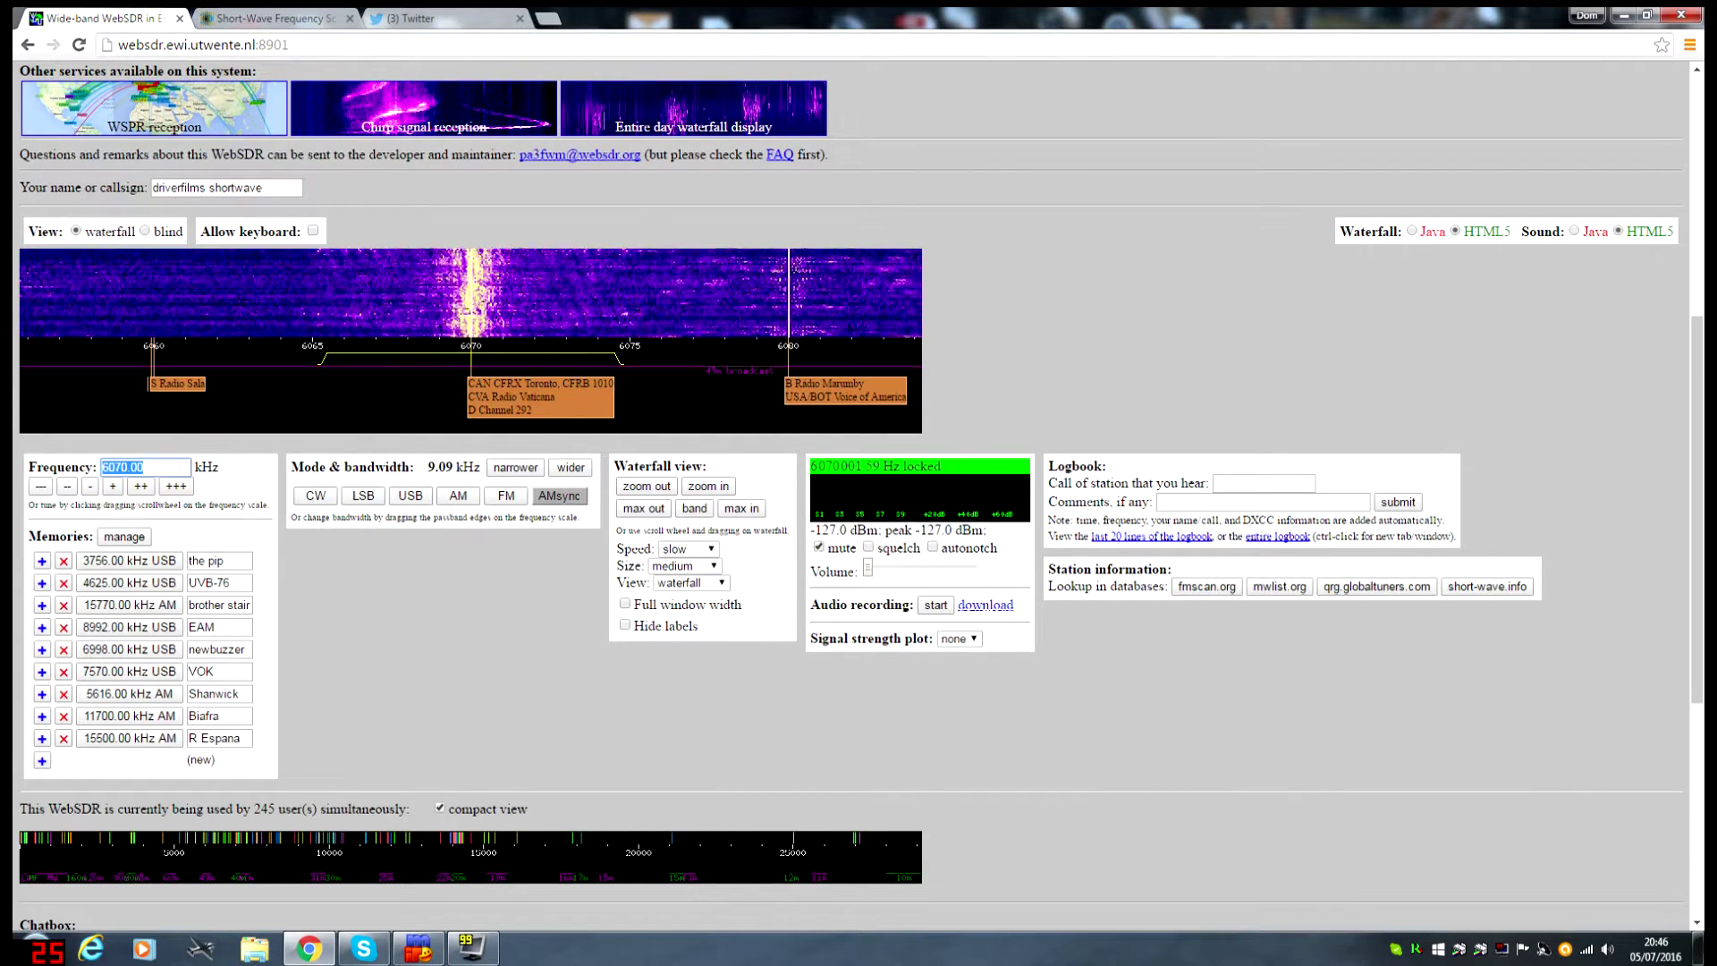
type("100")
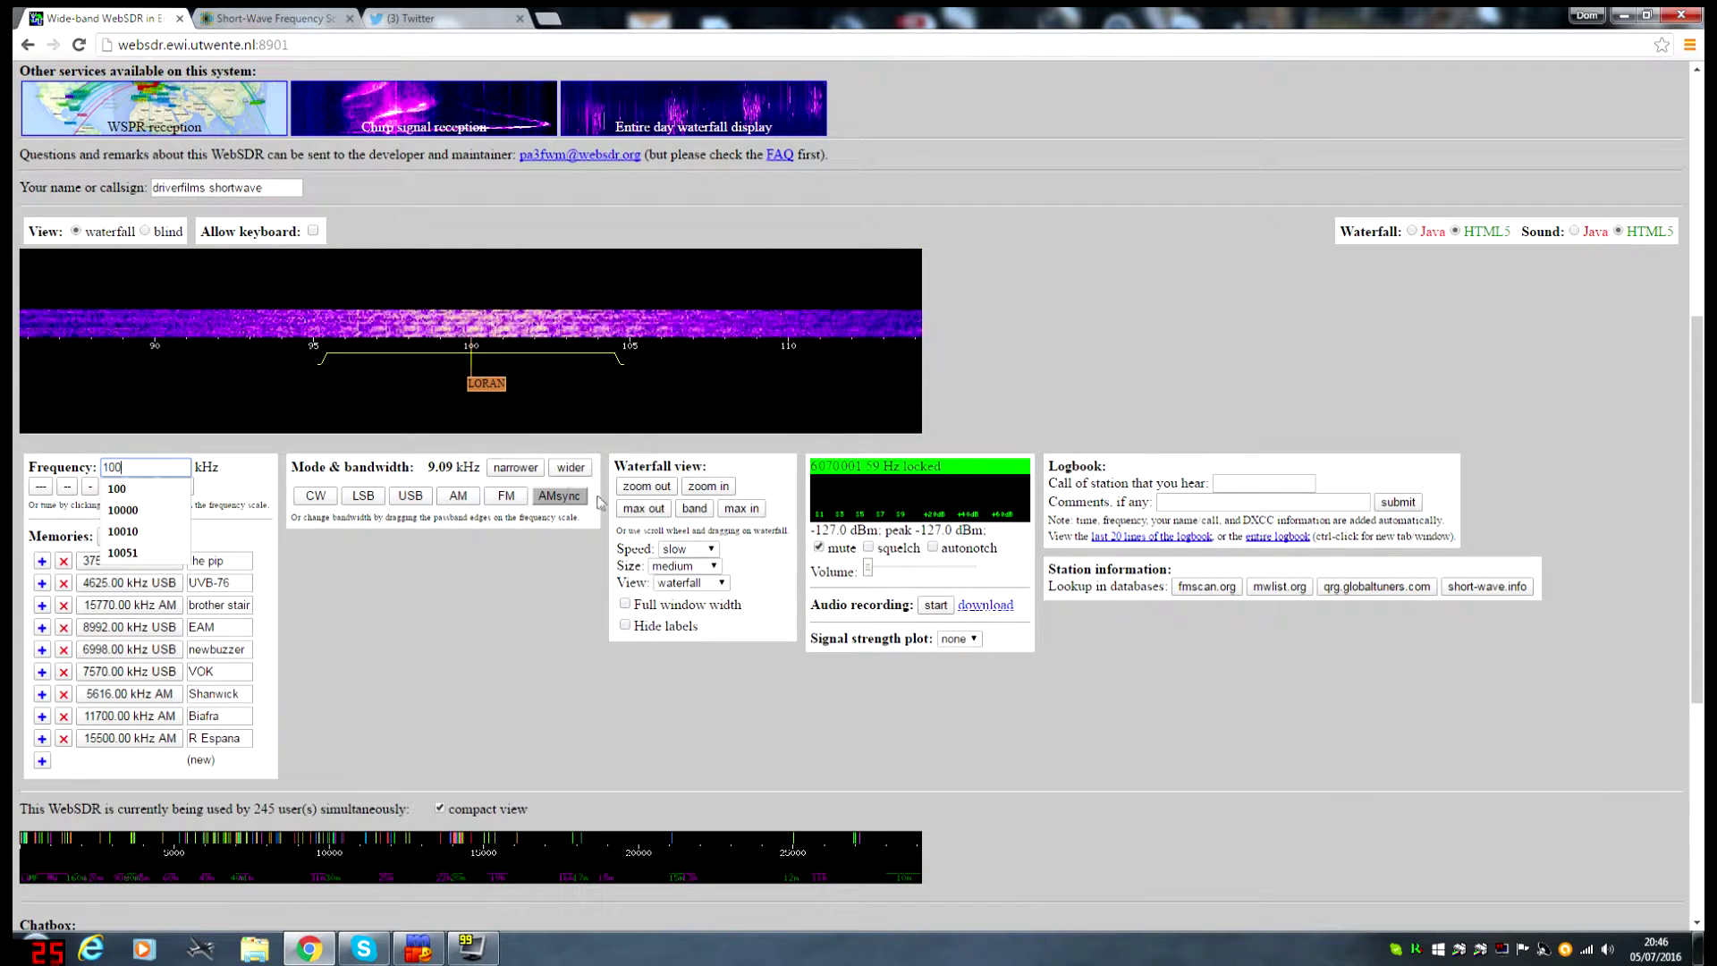
left_click(620, 485)
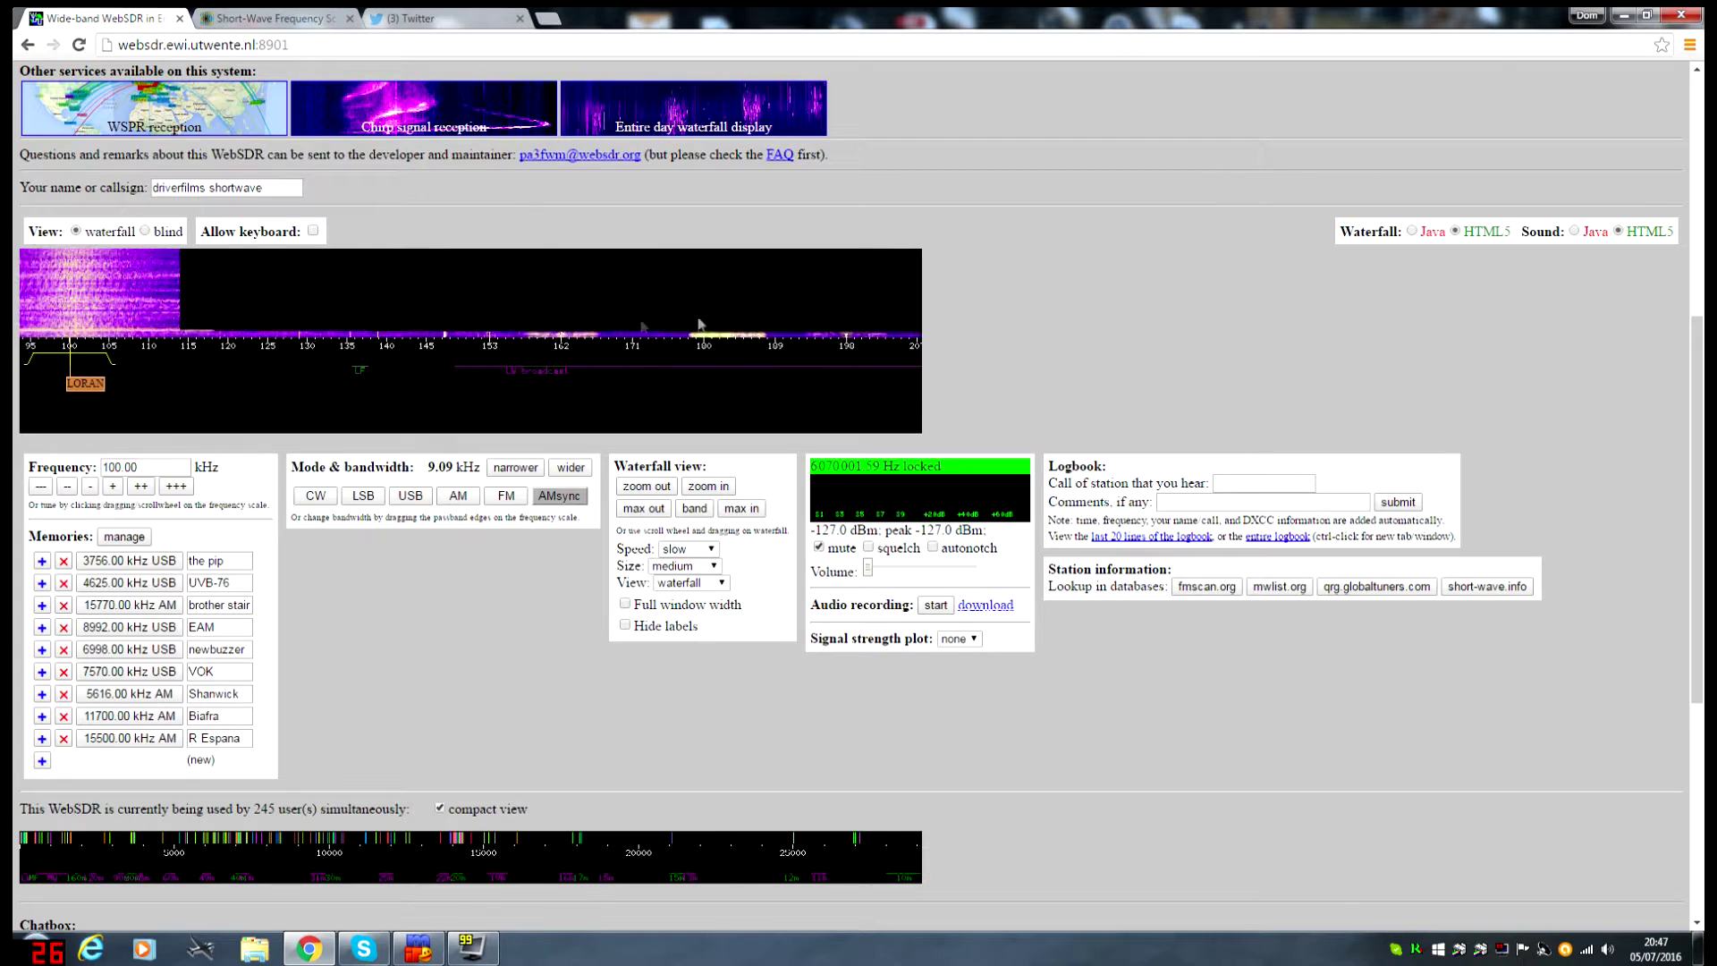
mouse_move(698, 323)
left_mouse_down()
mouse_move(819, 314)
mouse_move(734, 338)
left_mouse_up()
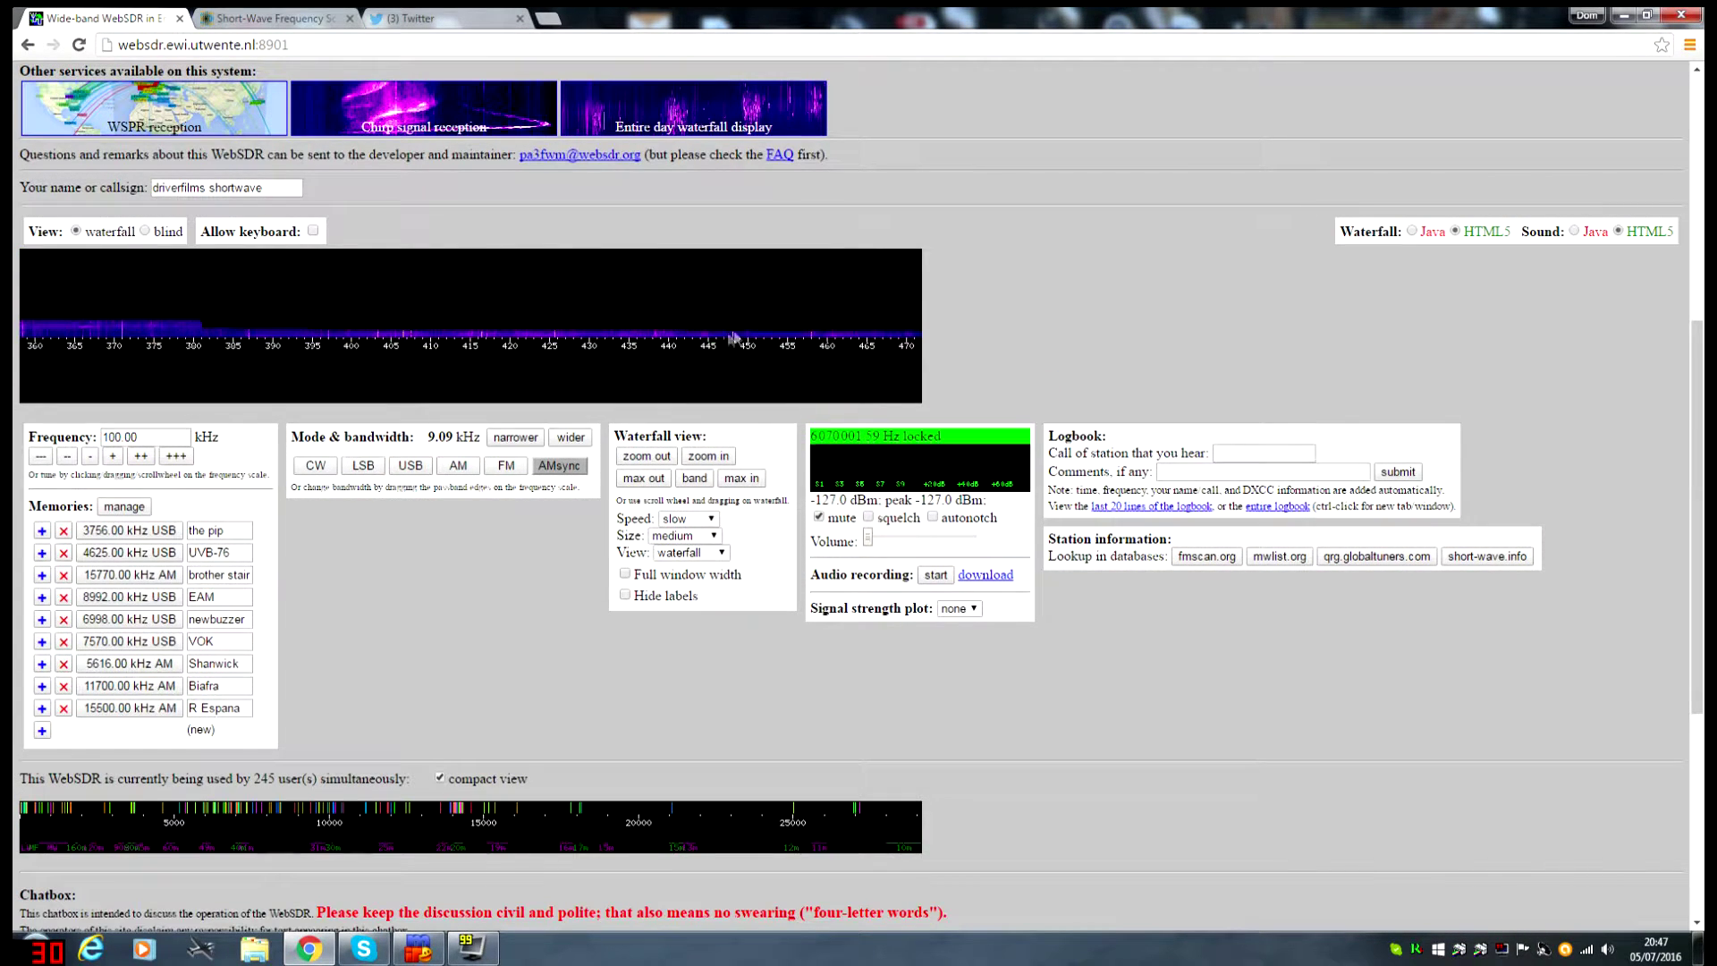
left_click_drag(832, 316, 87, 333)
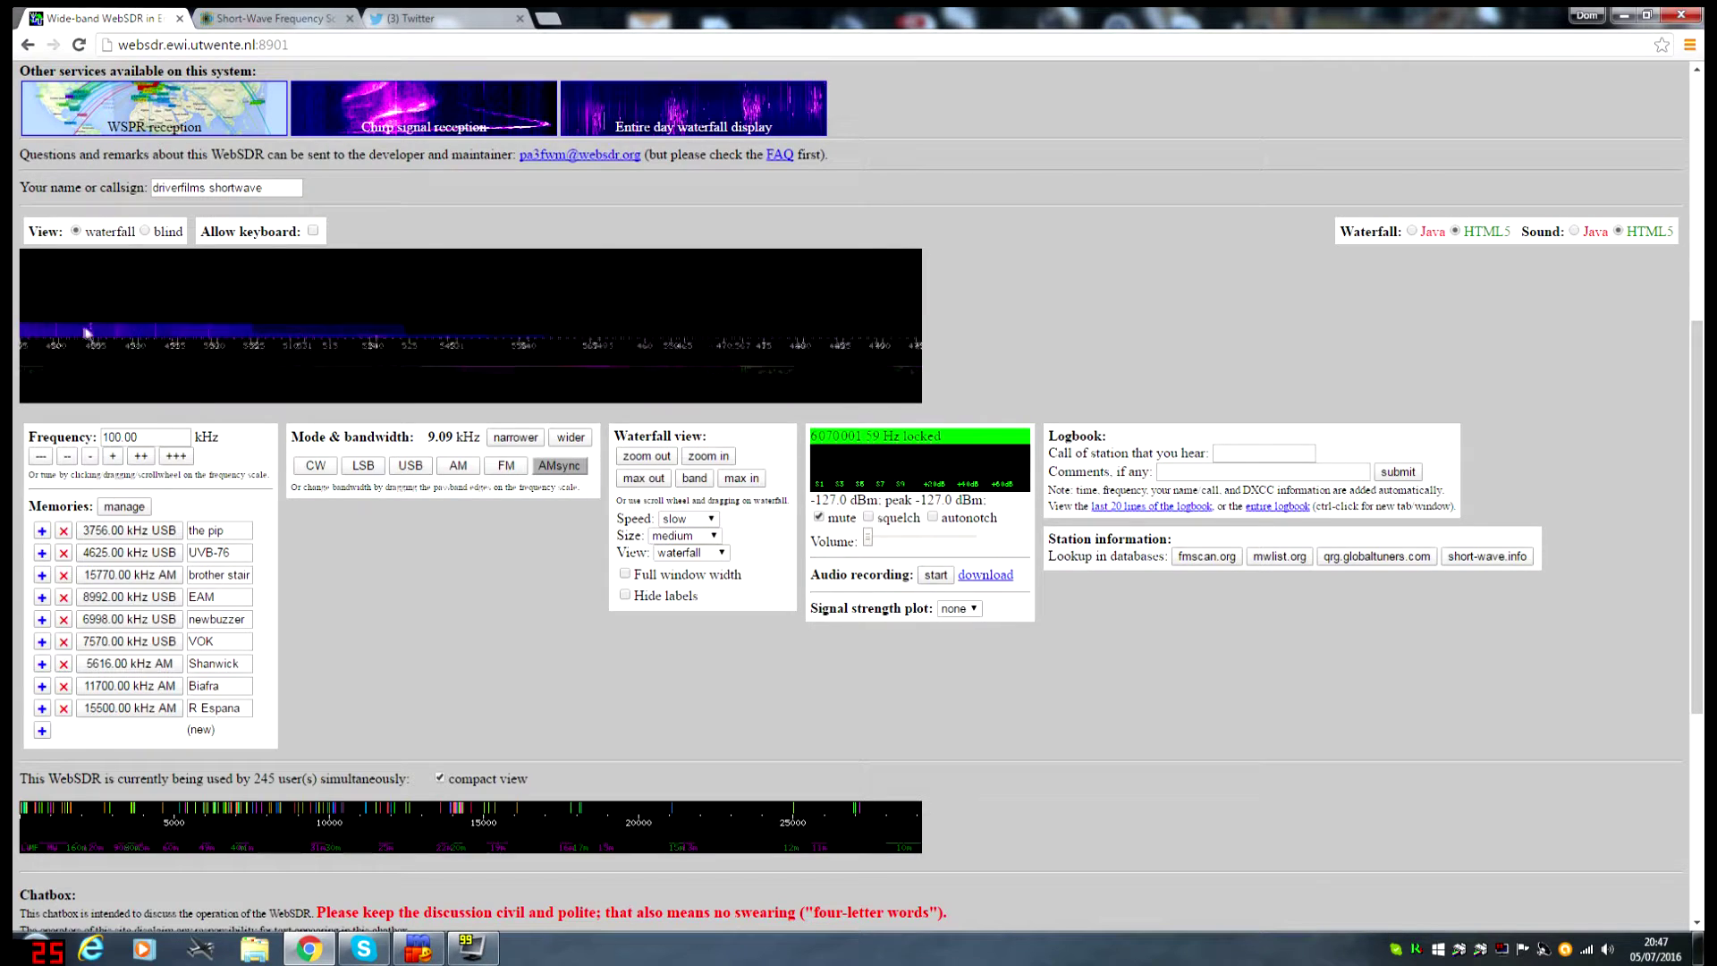
left_click_drag(740, 316, 162, 380)
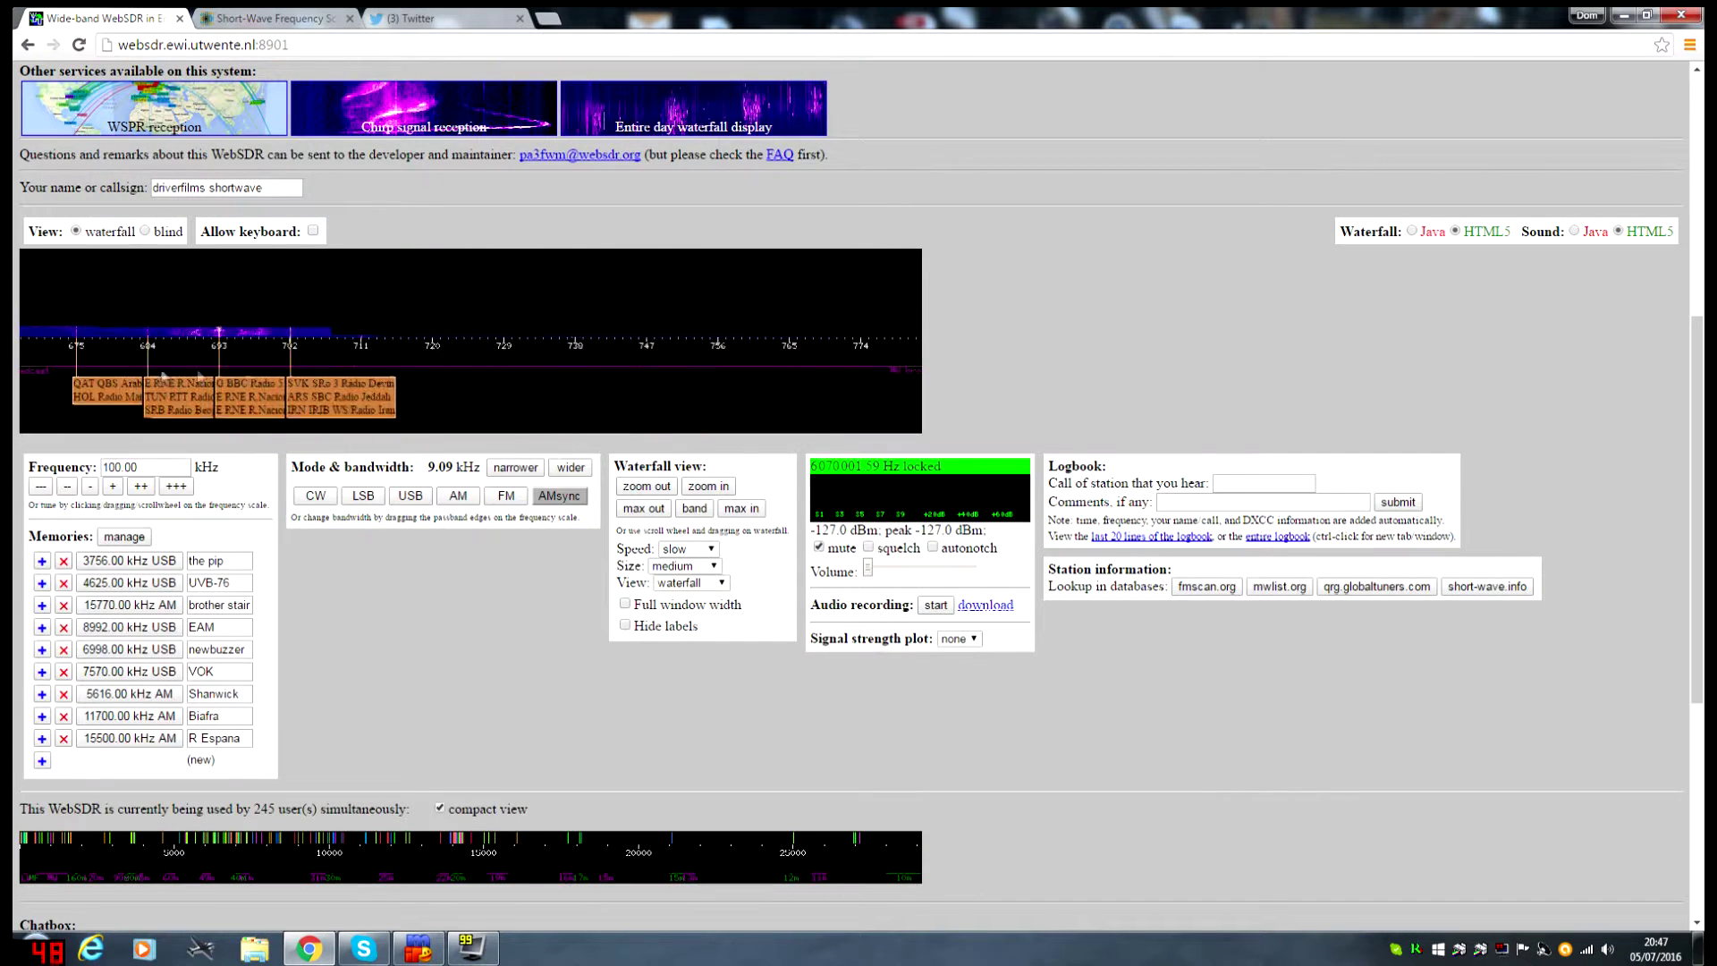
left_click_drag(622, 347, 73, 346)
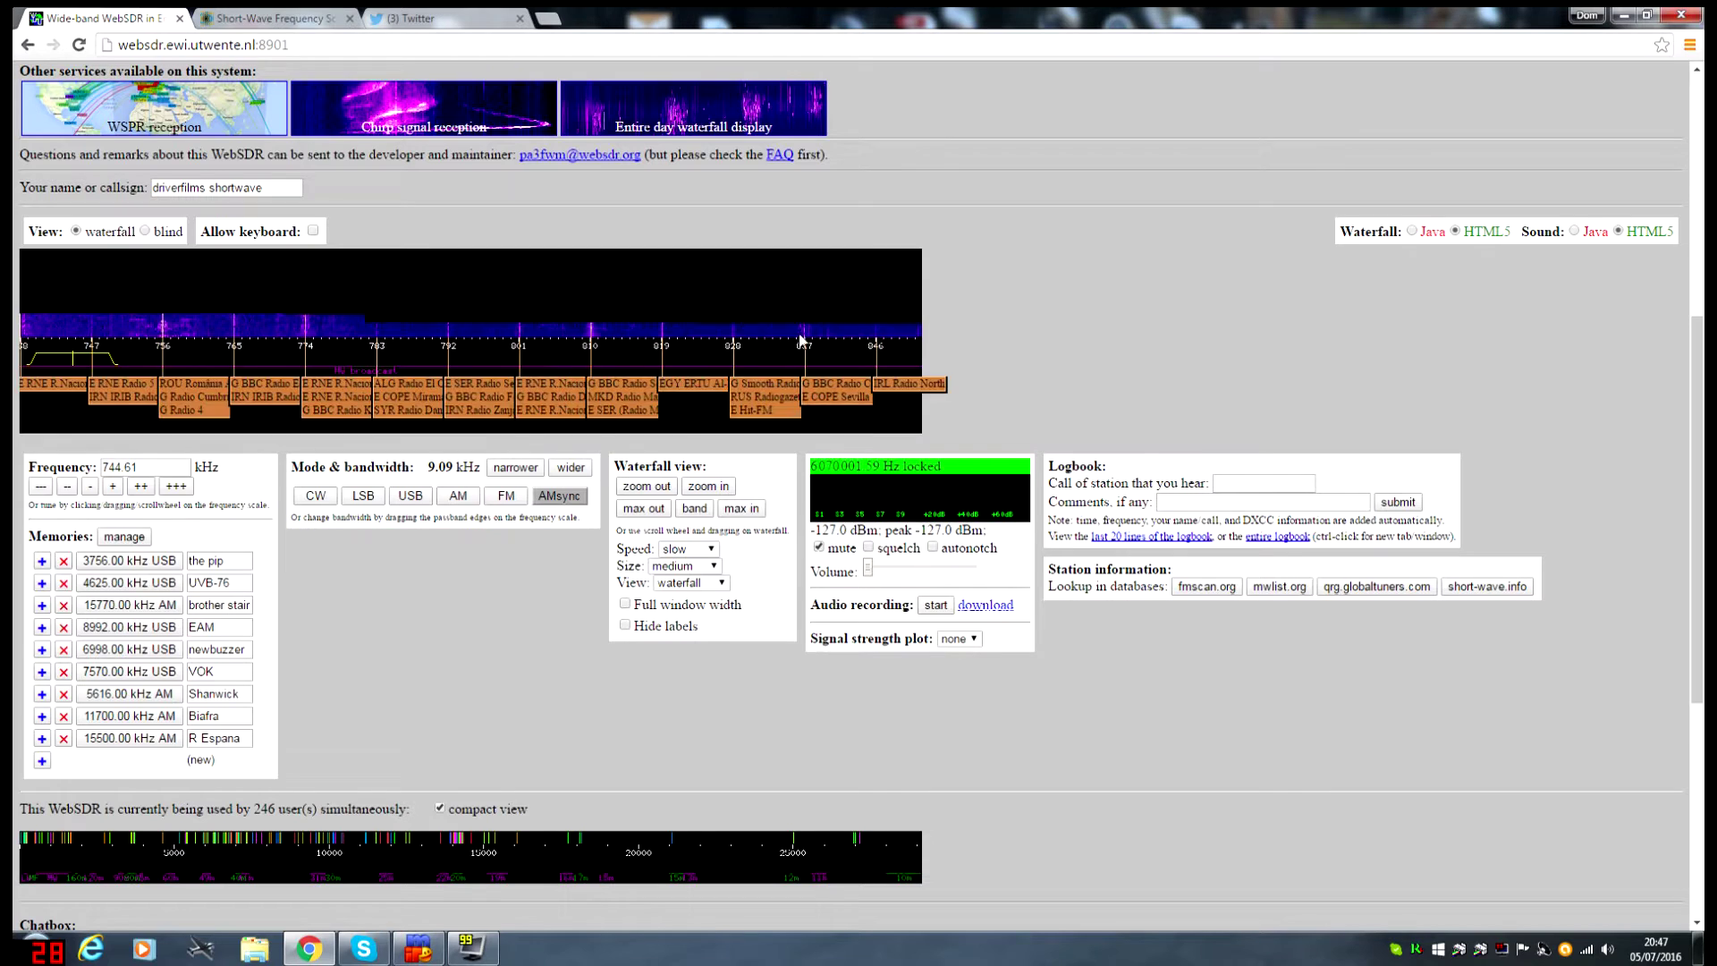
left_click_drag(801, 343, 94, 346)
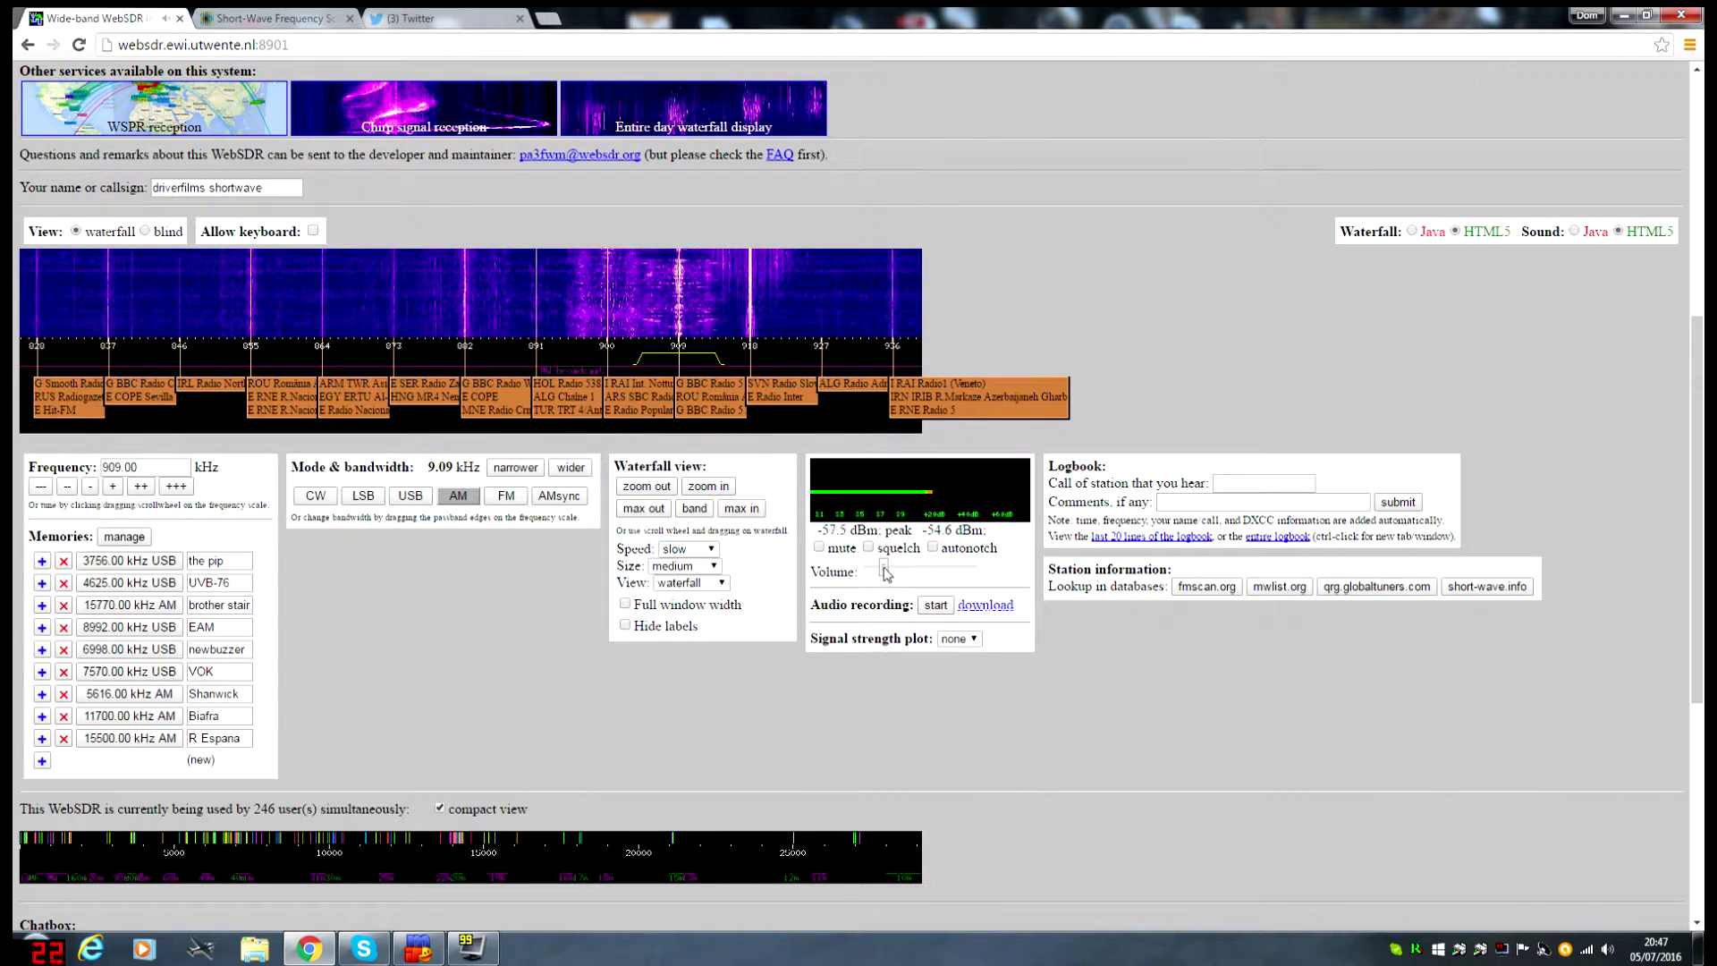
Step: Record the 909 kHz AM audio and download it as a WAV file
left_click(926, 606)
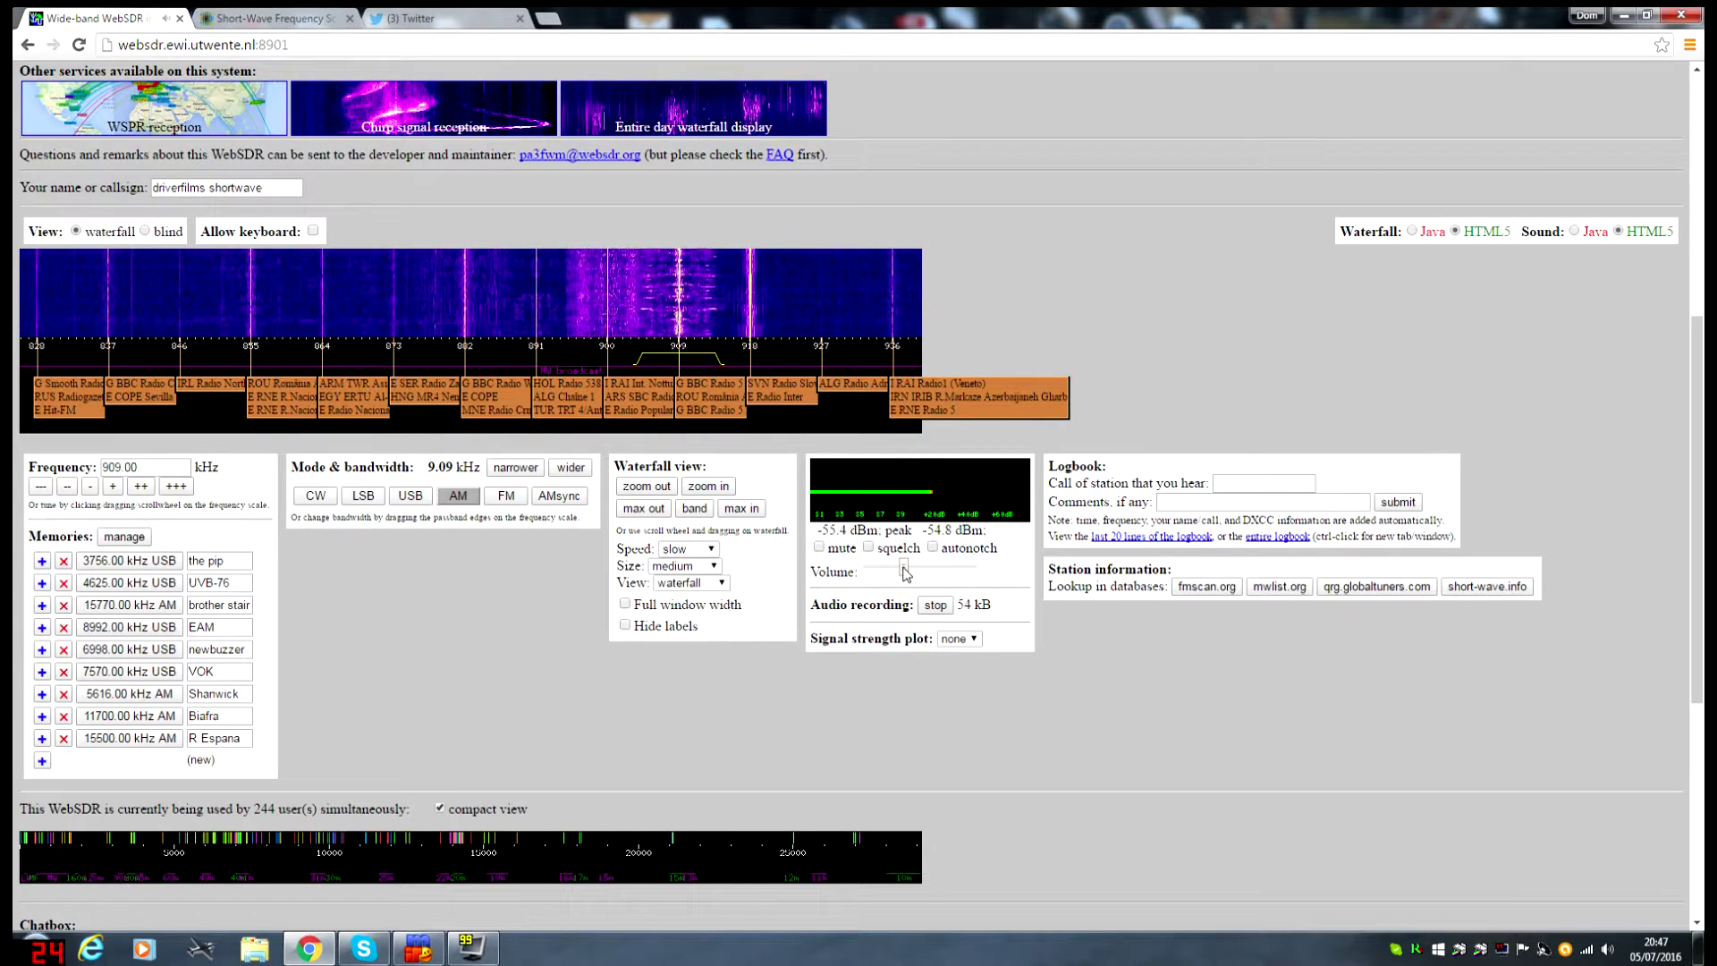
left_click(979, 607)
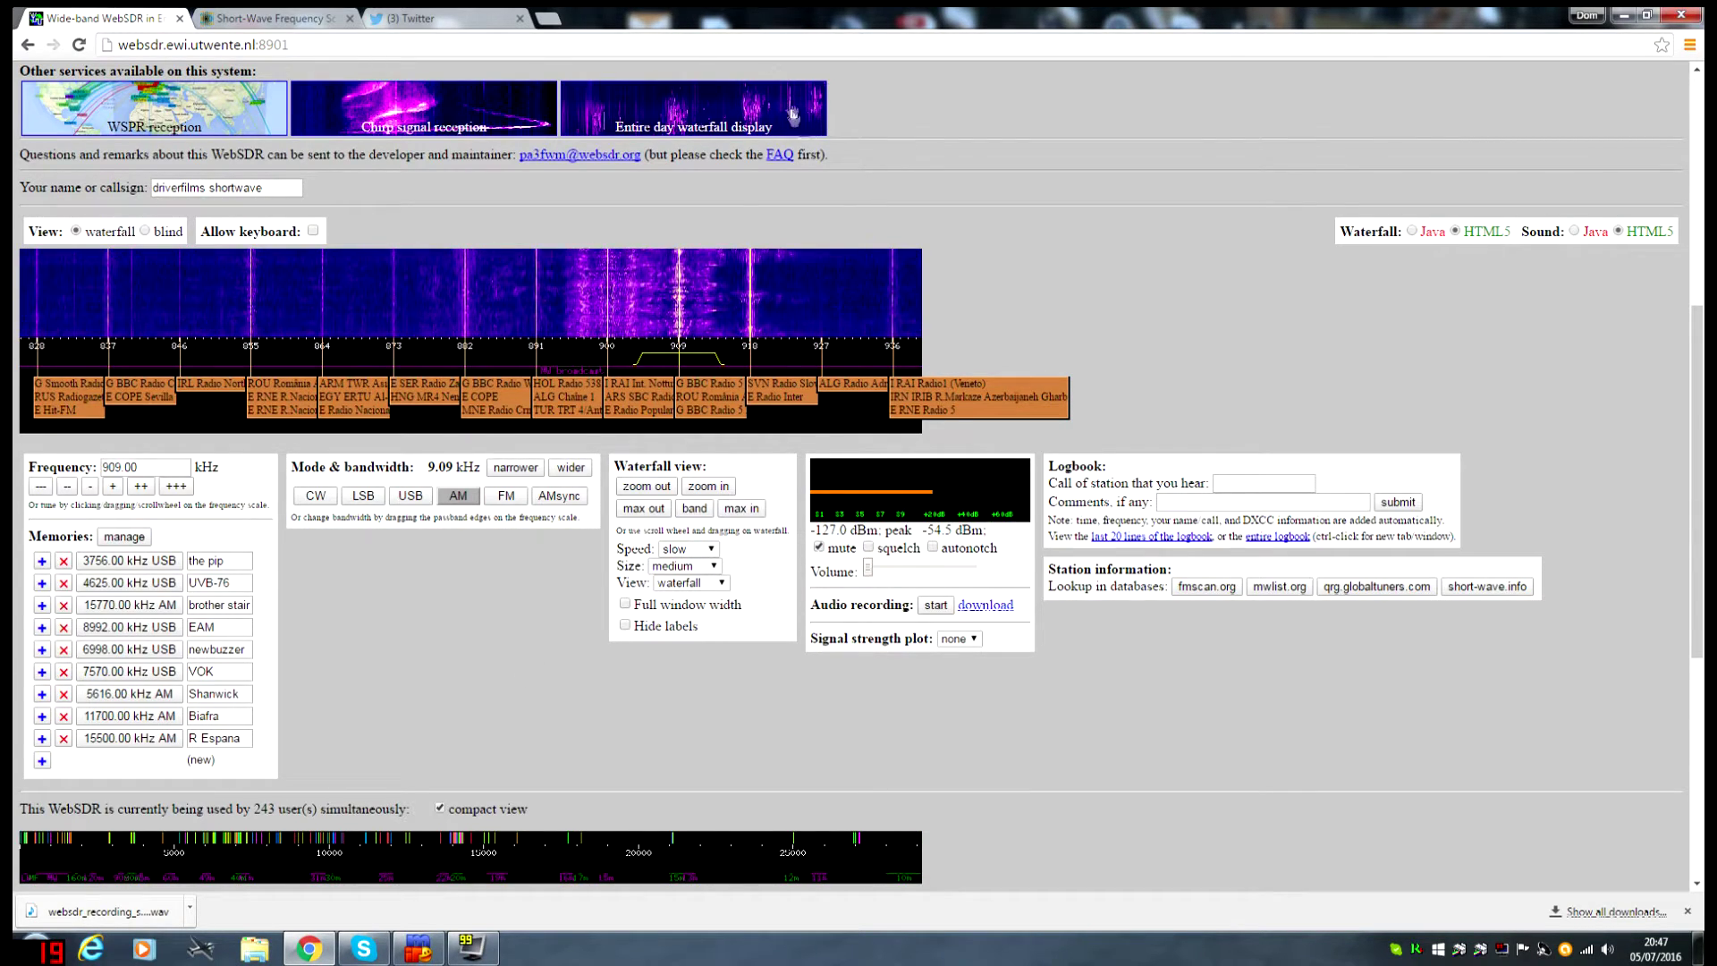
scroll(912, 295, "up", 4)
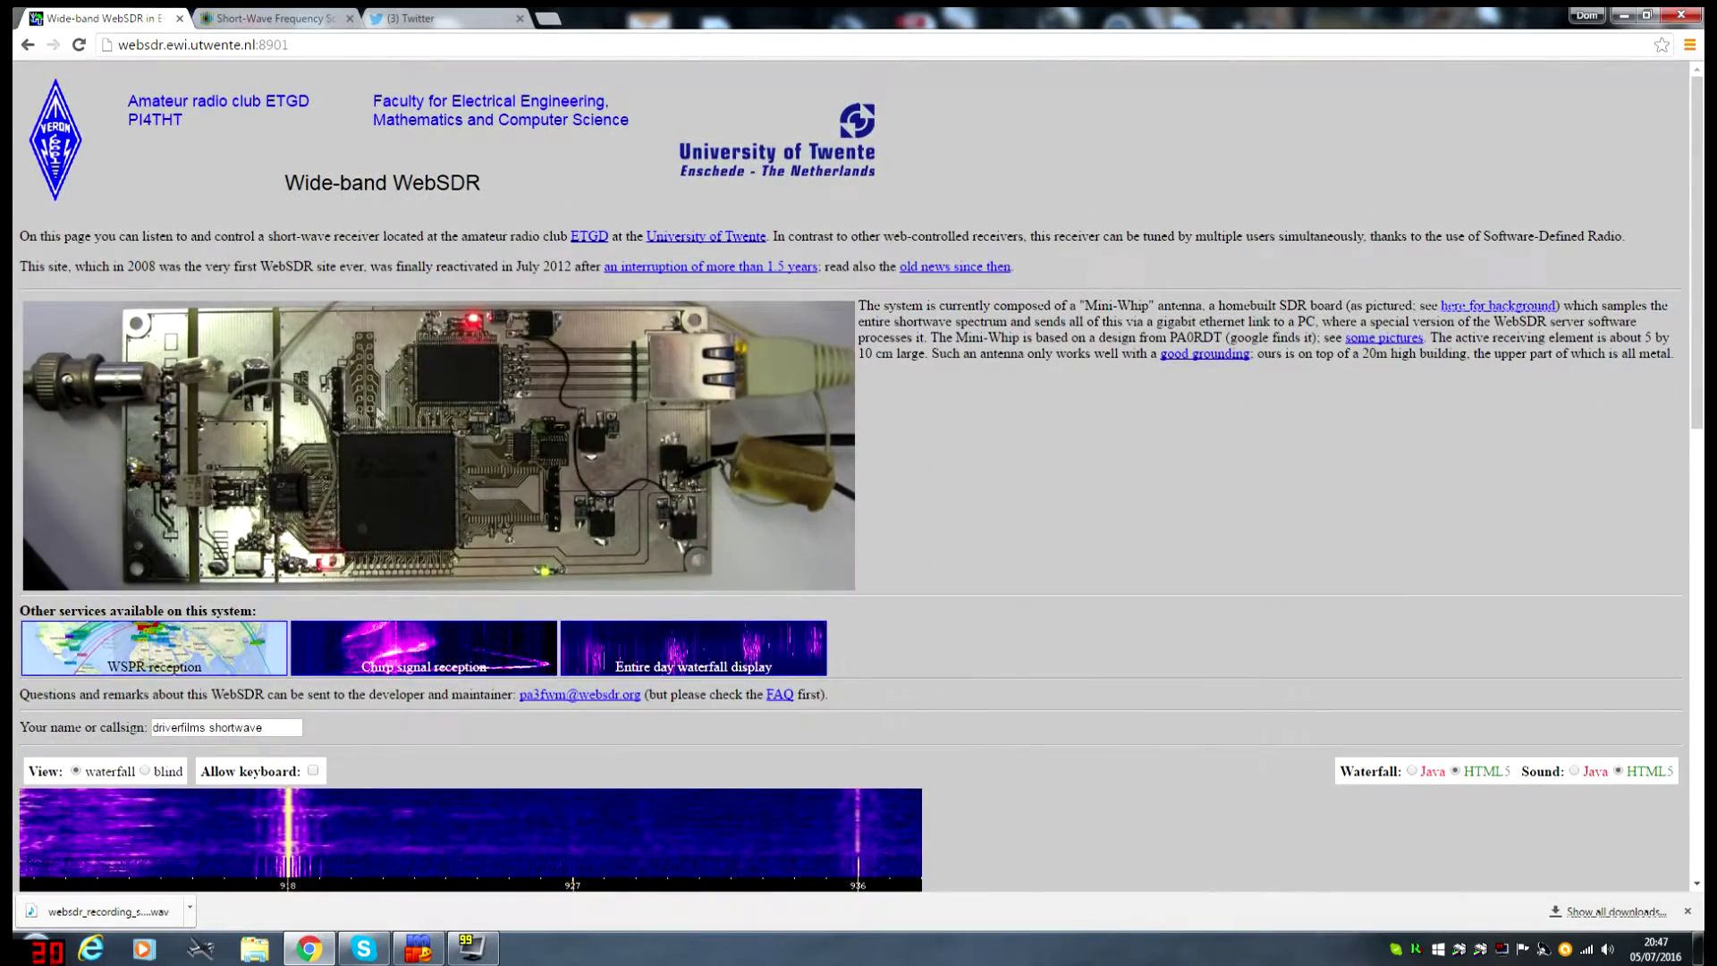
scroll(1131, 589, "down", 4)
scroll(1132, 590, "down", 4)
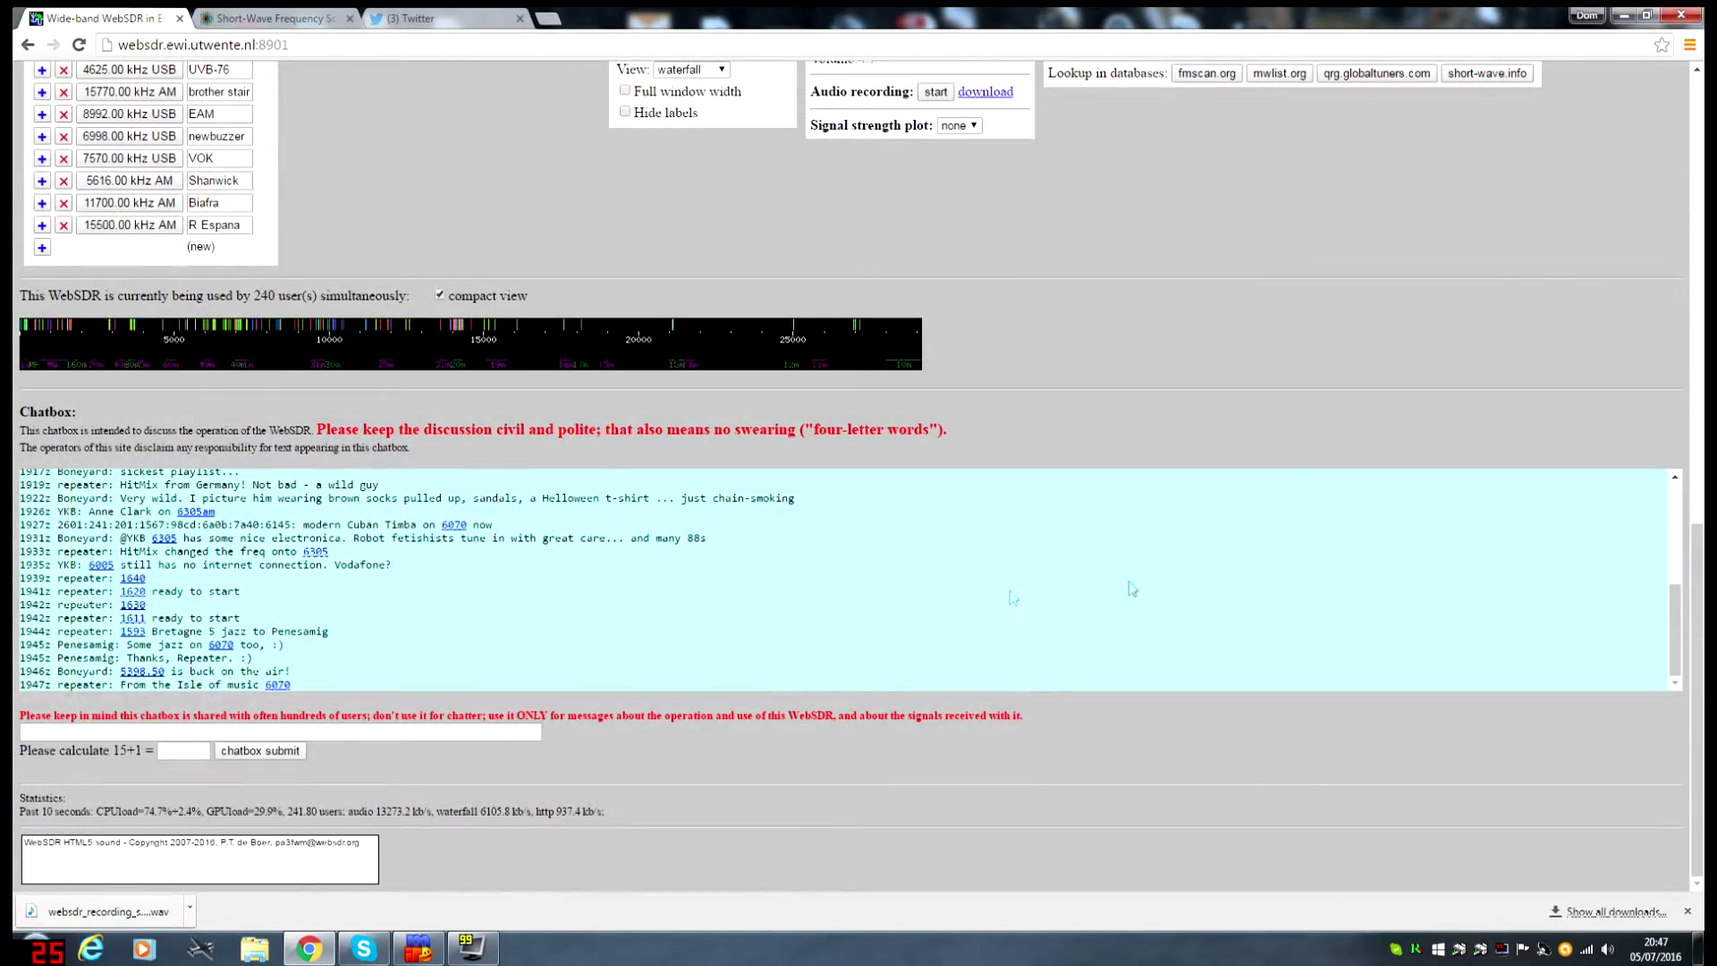
scroll(1131, 590, "up", 10)
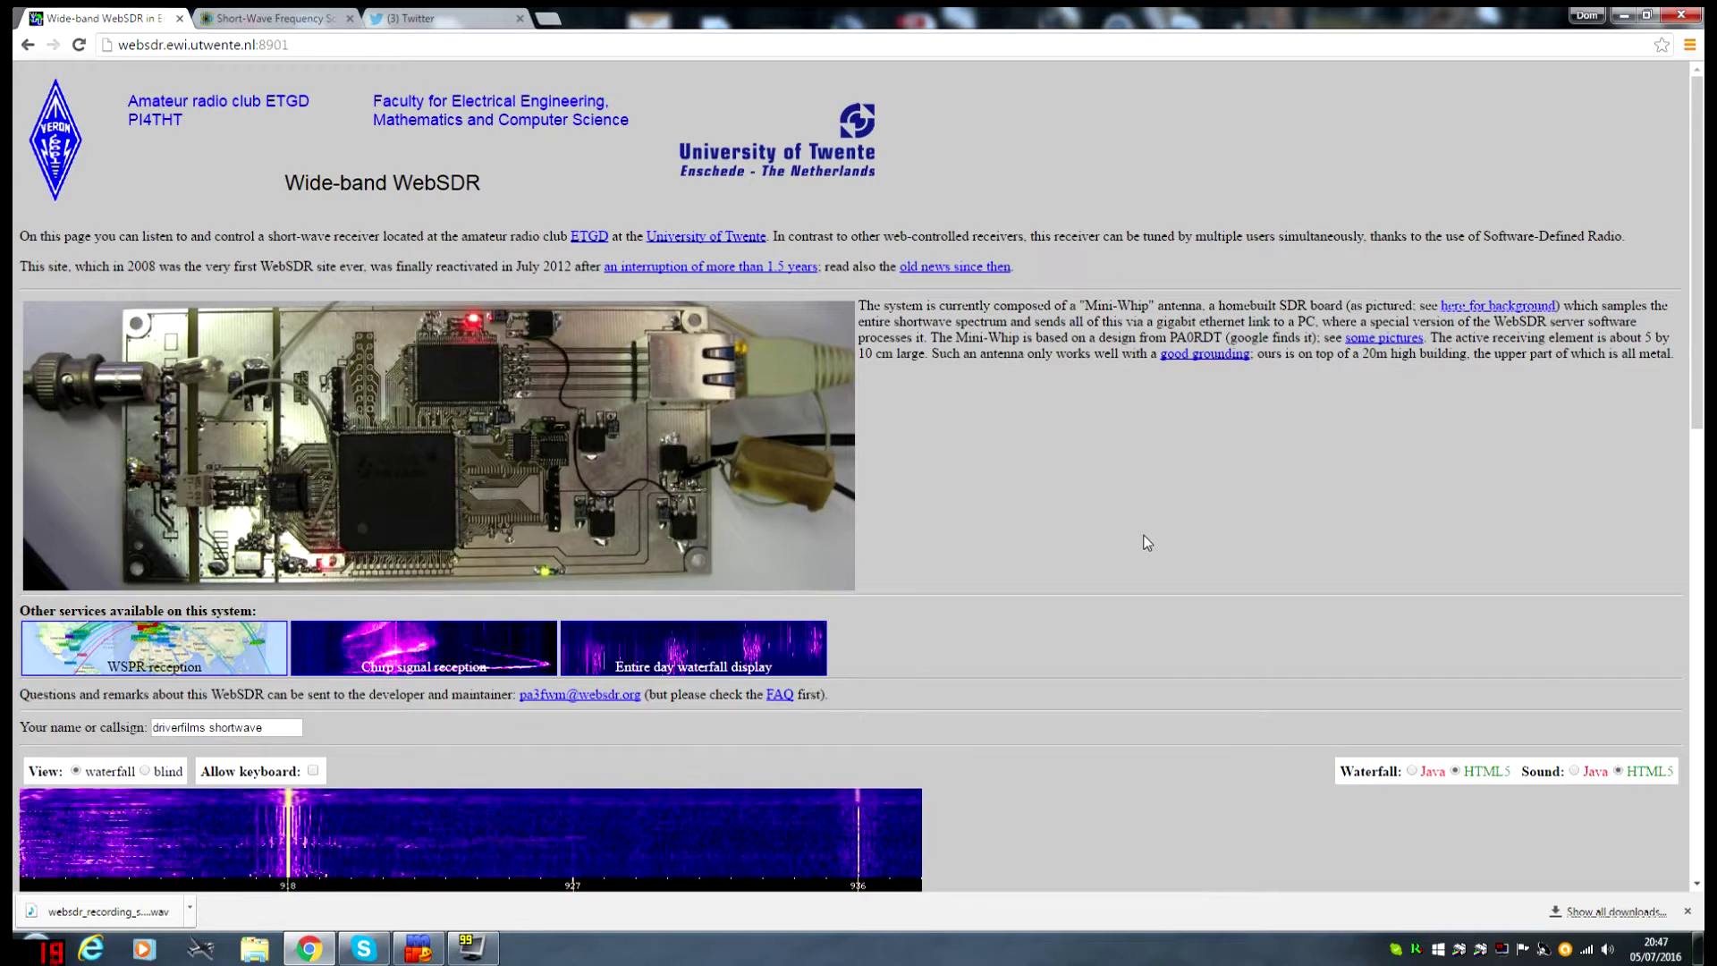